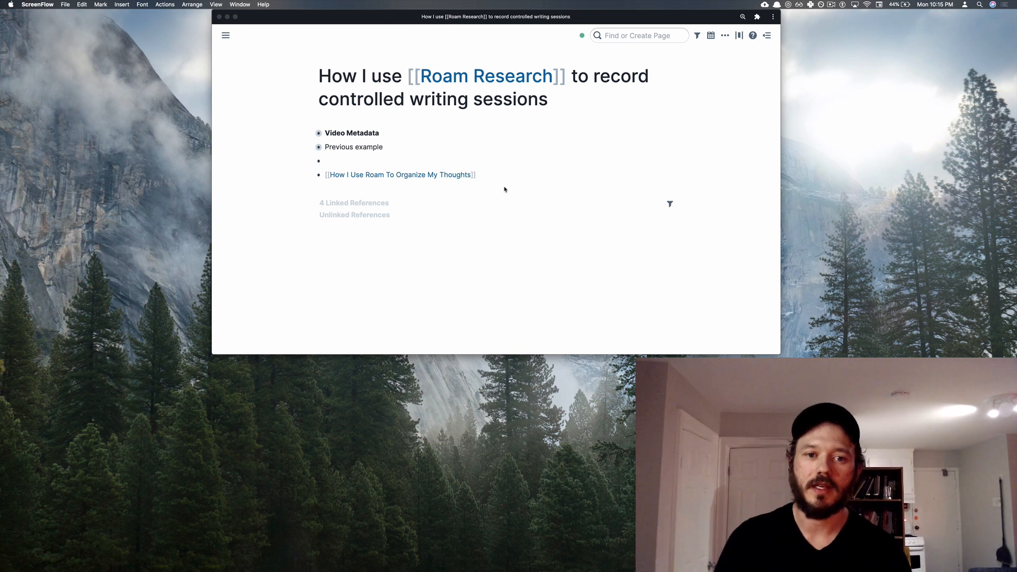
Expand the previous example and its Writing Session, read through the notes, and collapse the example again
{"action": "left_click", "coordinate": [311, 149]}
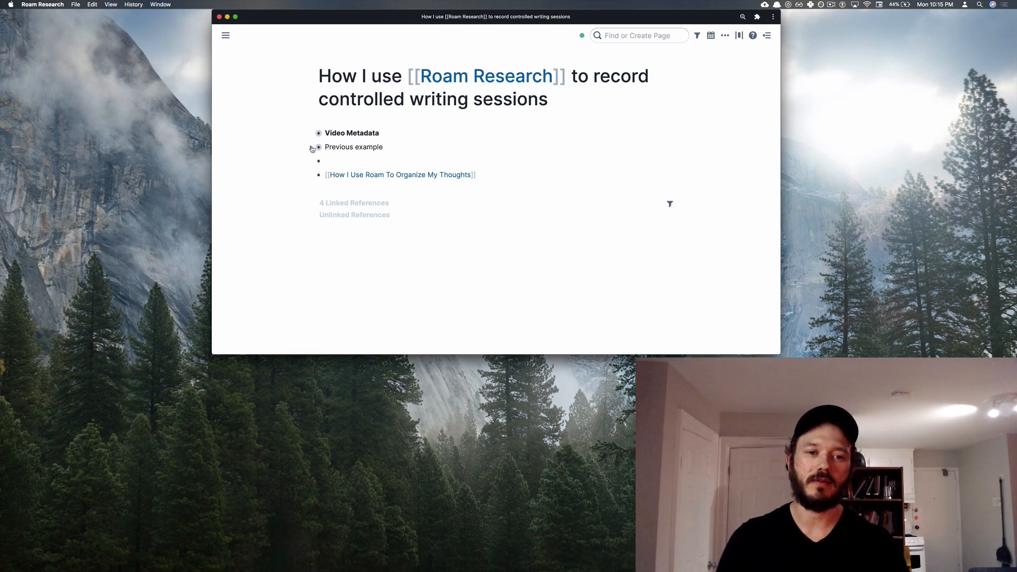
{"action": "left_click", "coordinate": [312, 148]}
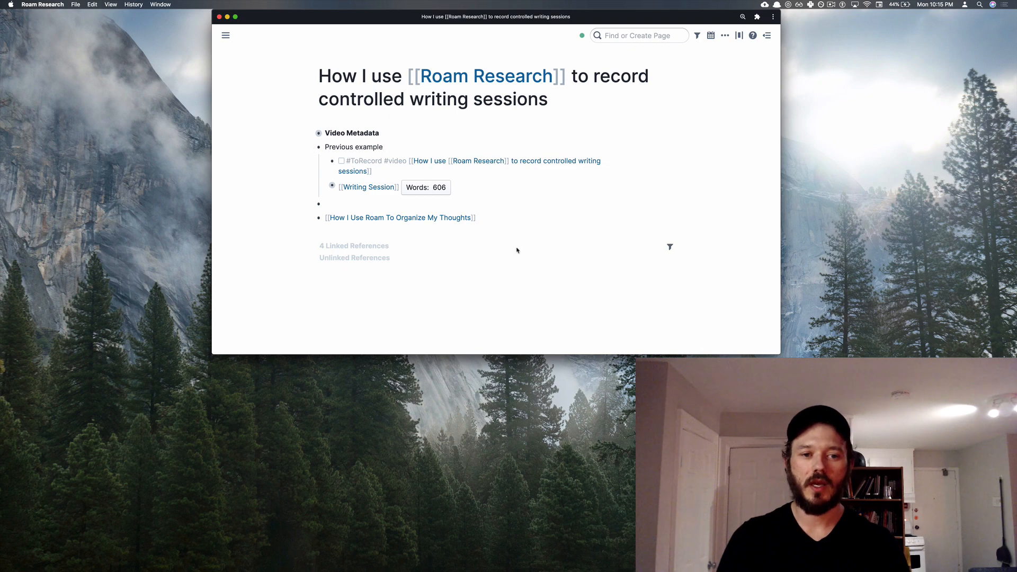
{"action": "left_click", "coordinate": [324, 188]}
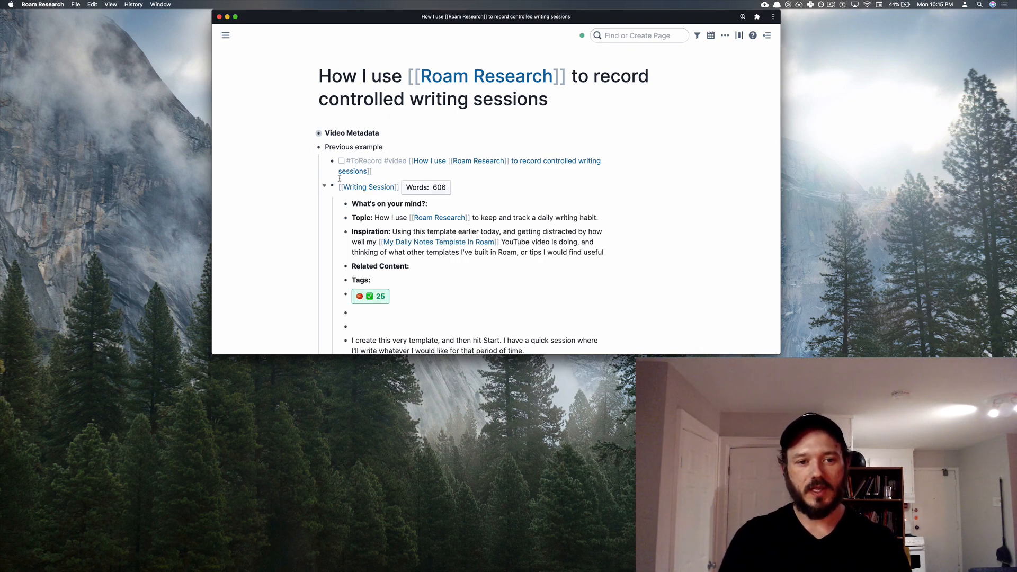
{"action": "scroll", "coordinate": [525, 201], "scroll_direction": "down", "scroll_amount": 1}
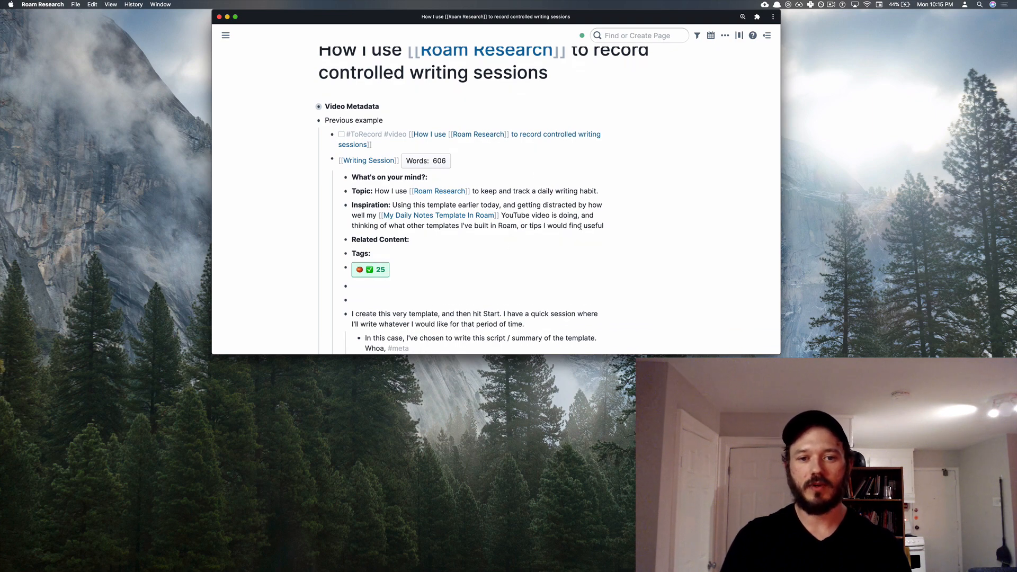
{"action": "scroll", "coordinate": [581, 227], "scroll_direction": "down", "scroll_amount": 4}
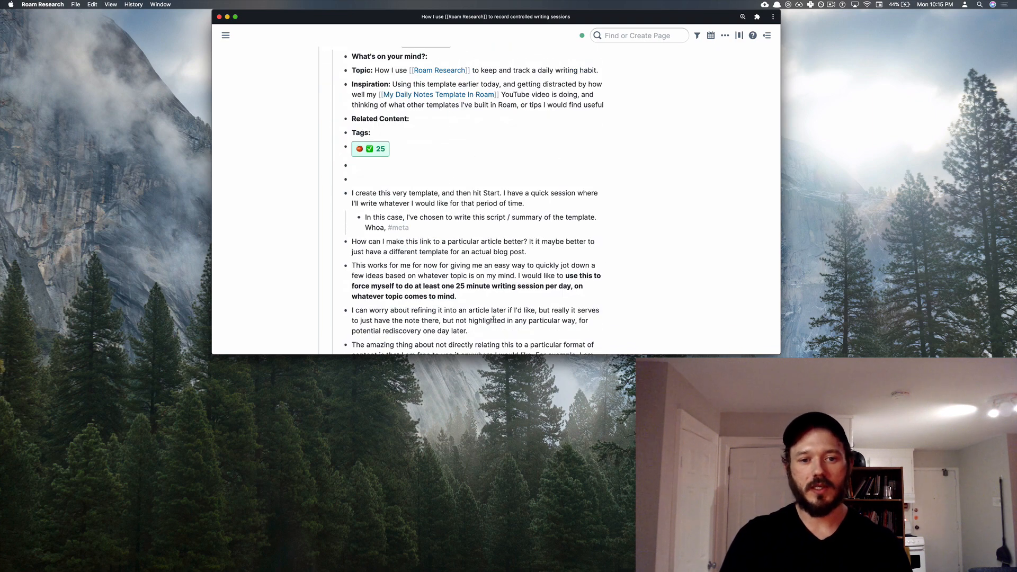
{"action": "scroll", "coordinate": [459, 172], "scroll_direction": "down", "scroll_amount": 3}
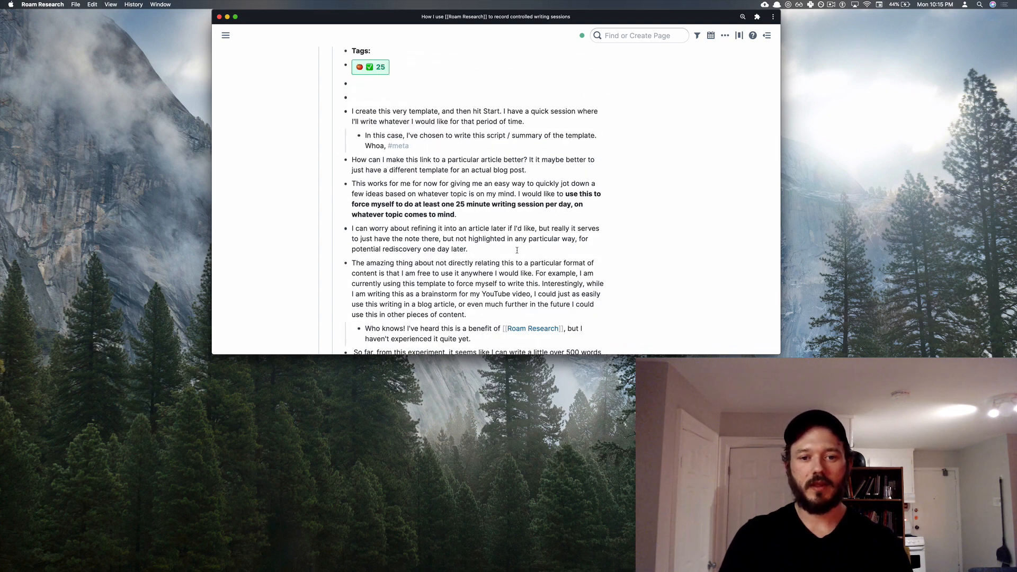
{"action": "scroll", "coordinate": [517, 250], "scroll_direction": "down", "scroll_amount": 4}
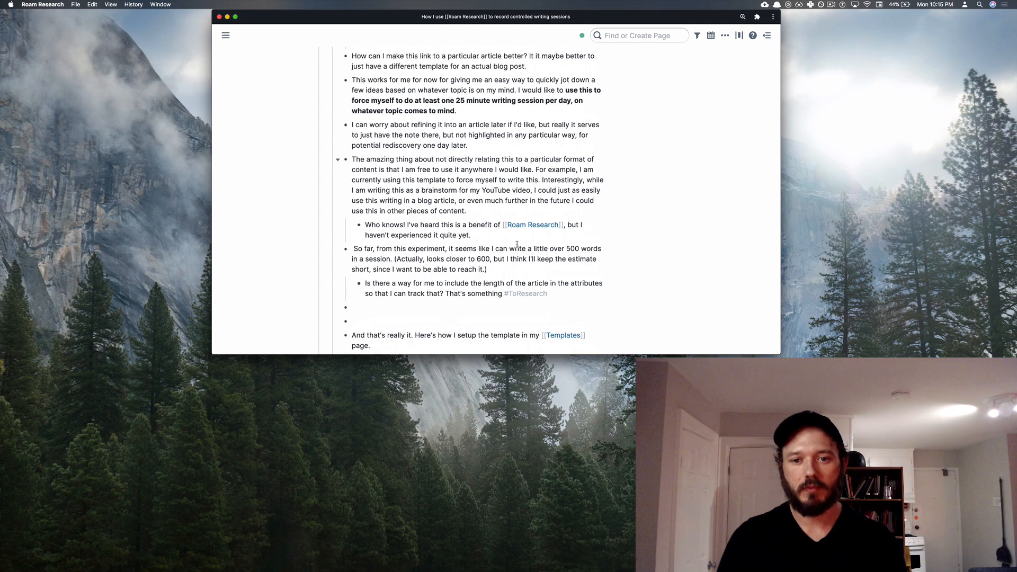
{"action": "scroll", "coordinate": [517, 244], "scroll_direction": "down", "scroll_amount": 6}
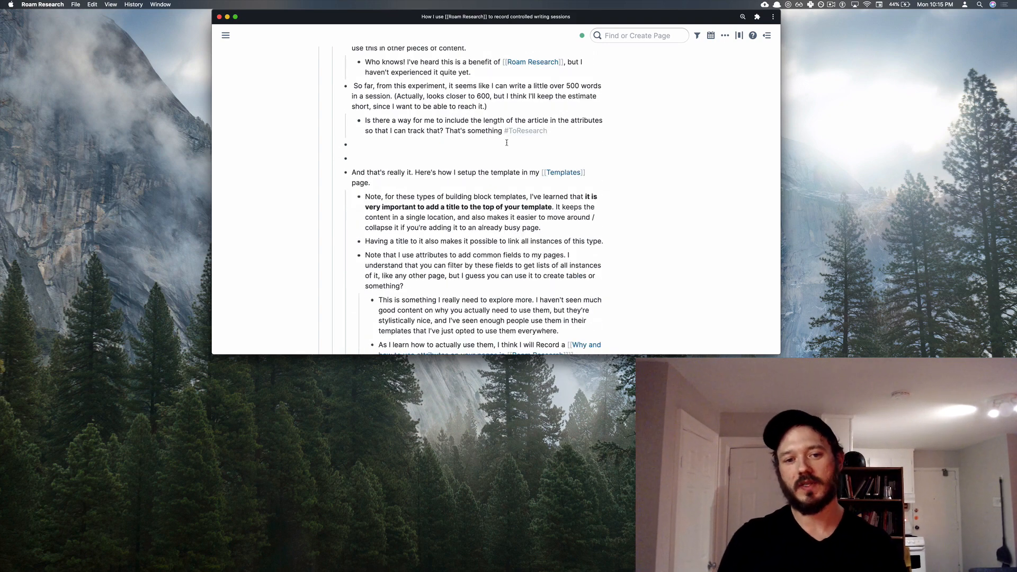
{"action": "scroll", "coordinate": [507, 142], "scroll_direction": "down", "scroll_amount": 3}
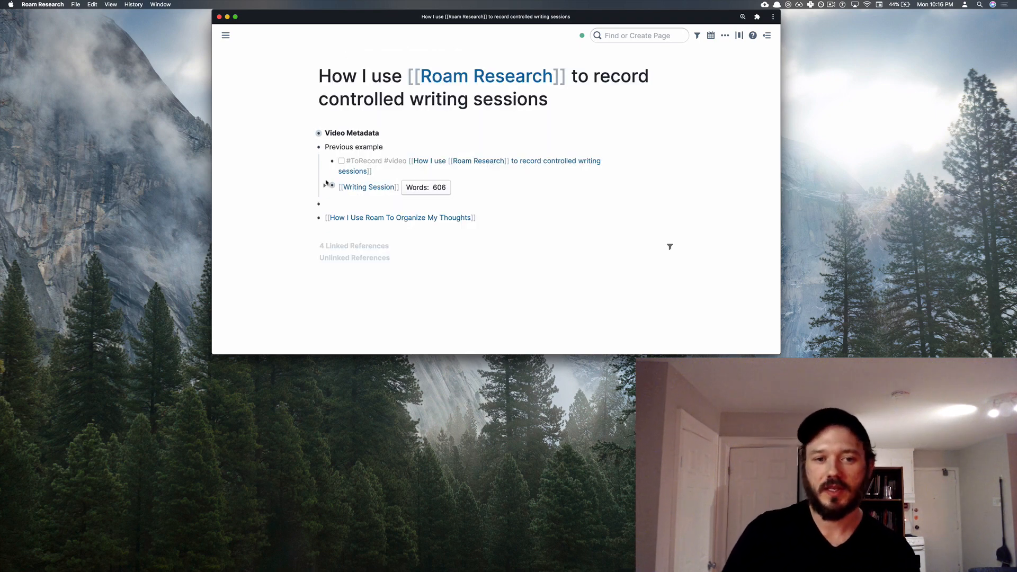
{"action": "left_click", "coordinate": [311, 148]}
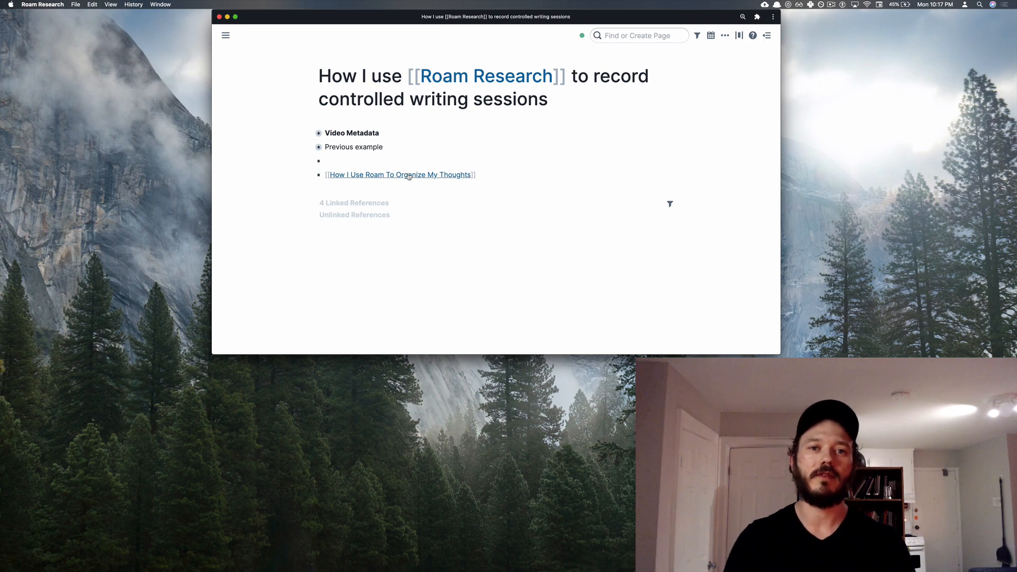
Open the page "How I Use Roam To Organize My Thoughts" and insert the WritingSession template in its empty block
{"action": "left_click", "coordinate": [409, 176]}
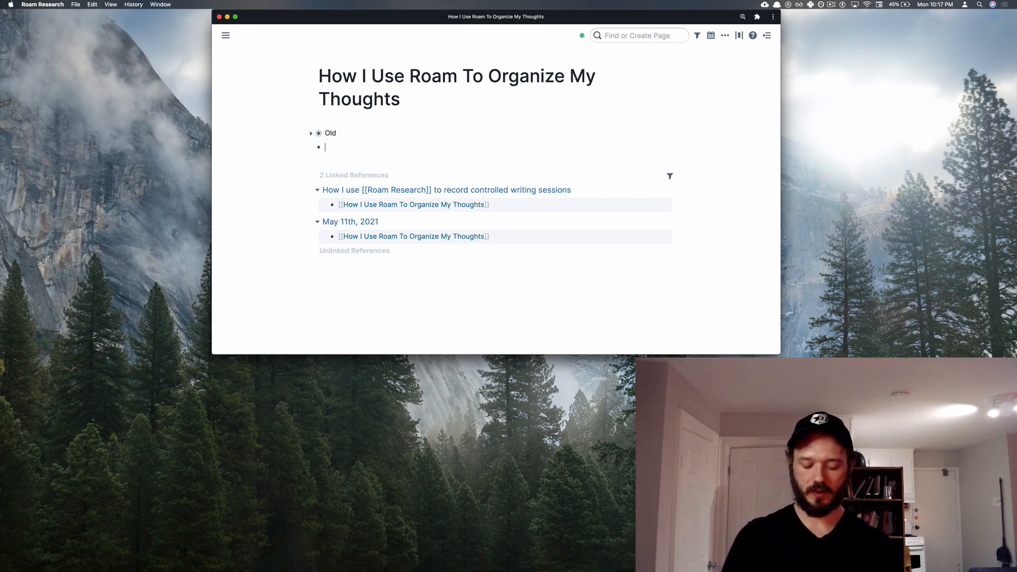
{"action": "type", "text": ";;"}
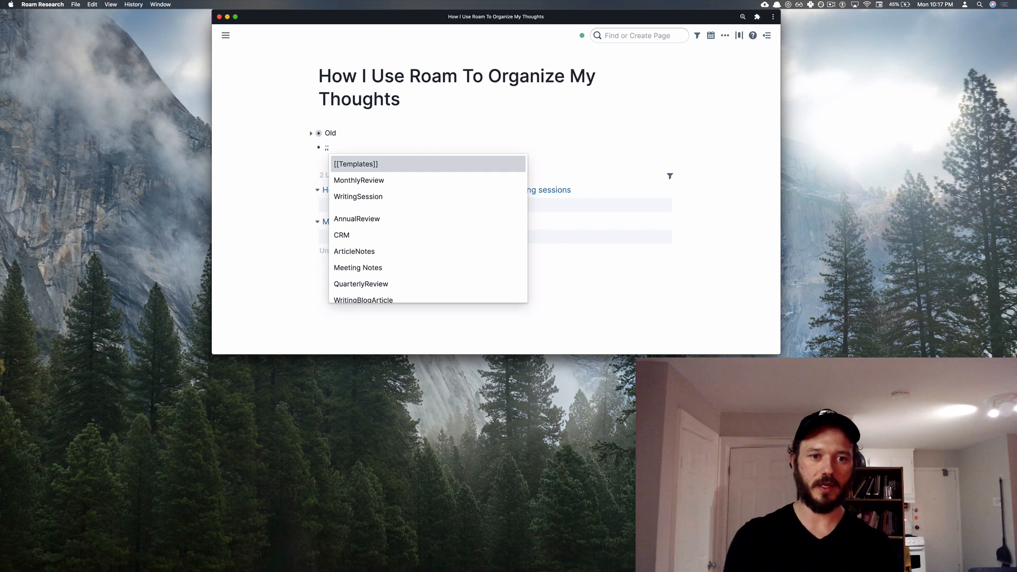
{"action": "key", "text": "Down"}
{"action": "key", "text": "Down"}
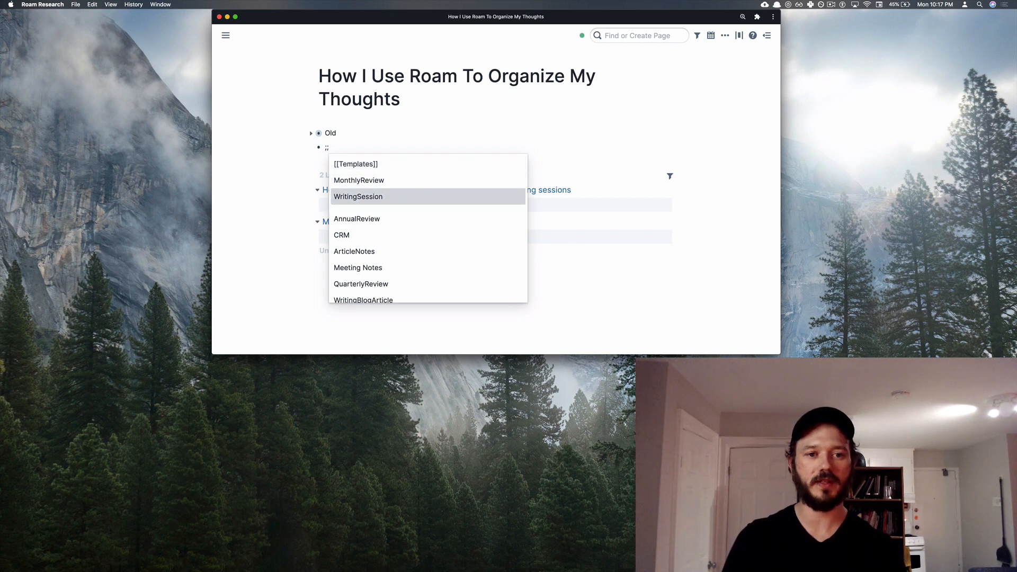
{"action": "key", "text": "Return"}
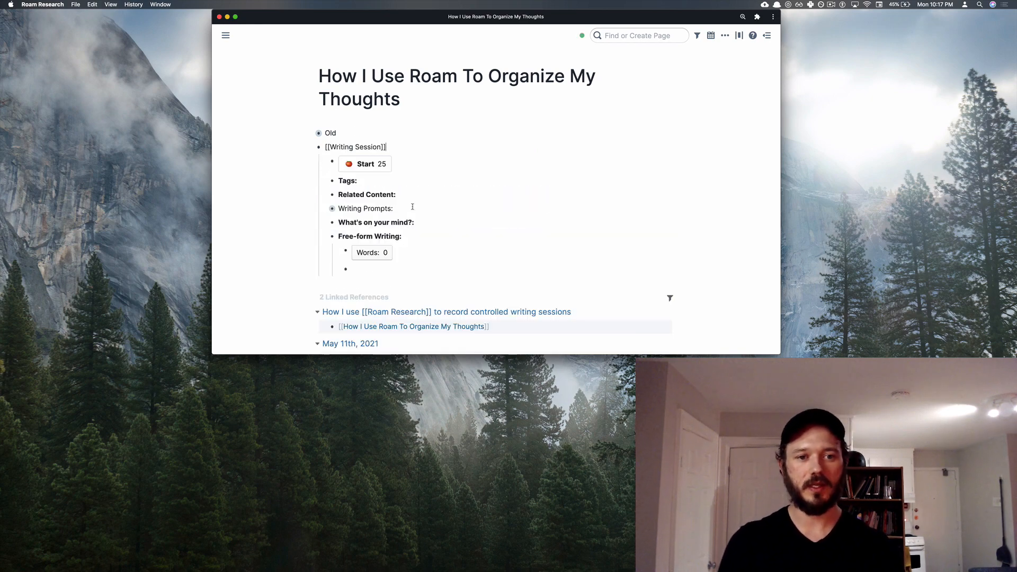
Fill in the session's Related Content with the tag "How I Use Roam To Organize My Thoughts"
{"action": "left_click", "coordinate": [362, 182]}
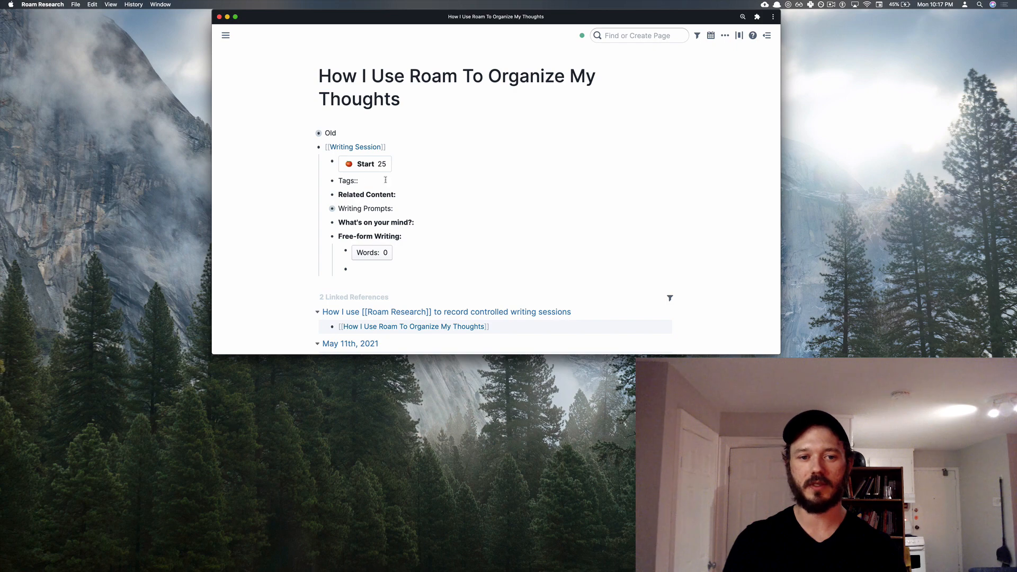
{"action": "left_click", "coordinate": [411, 195]}
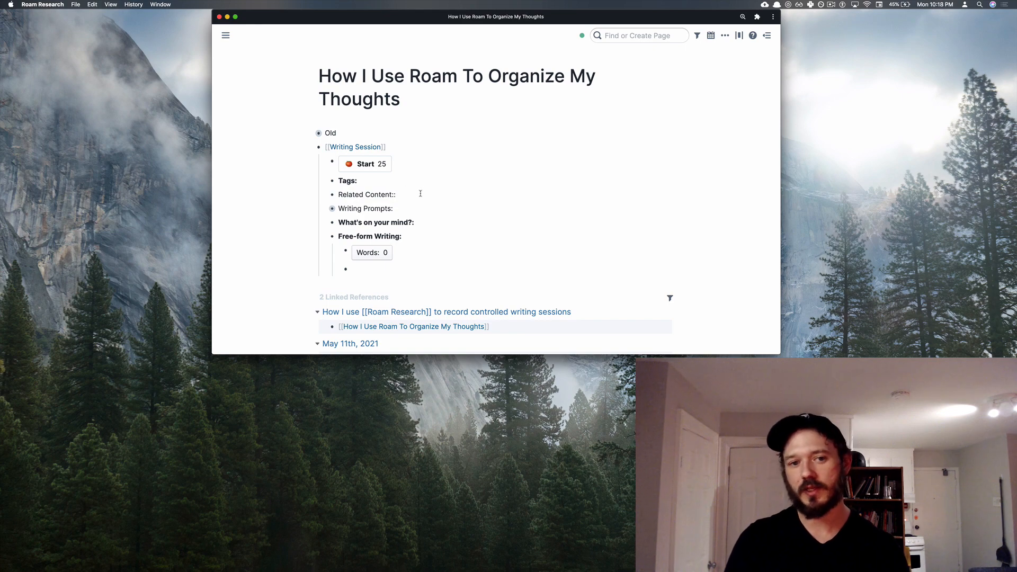
{"action": "type", "text": "#[["}
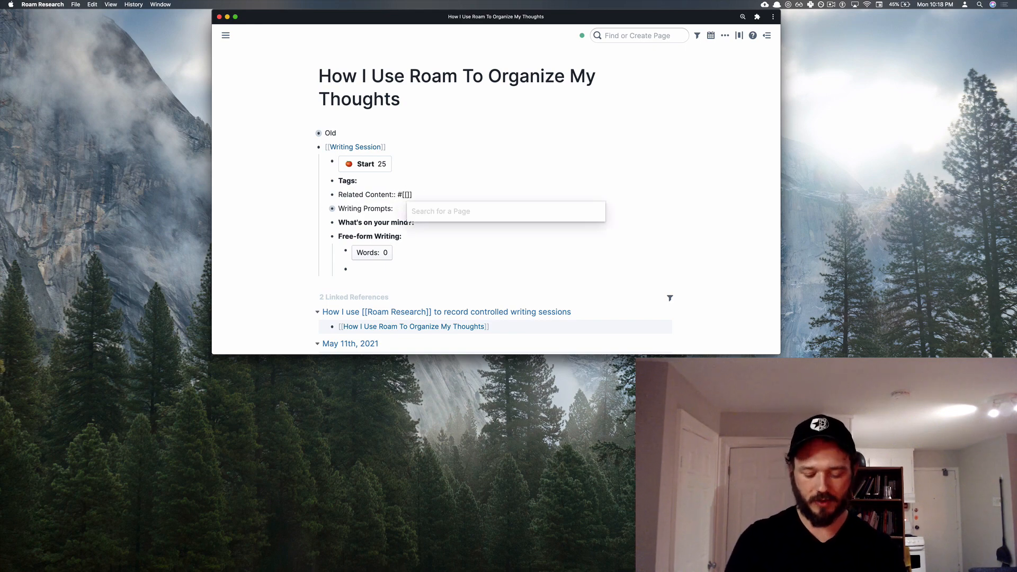
{"action": "type", "text": "How I Us"}
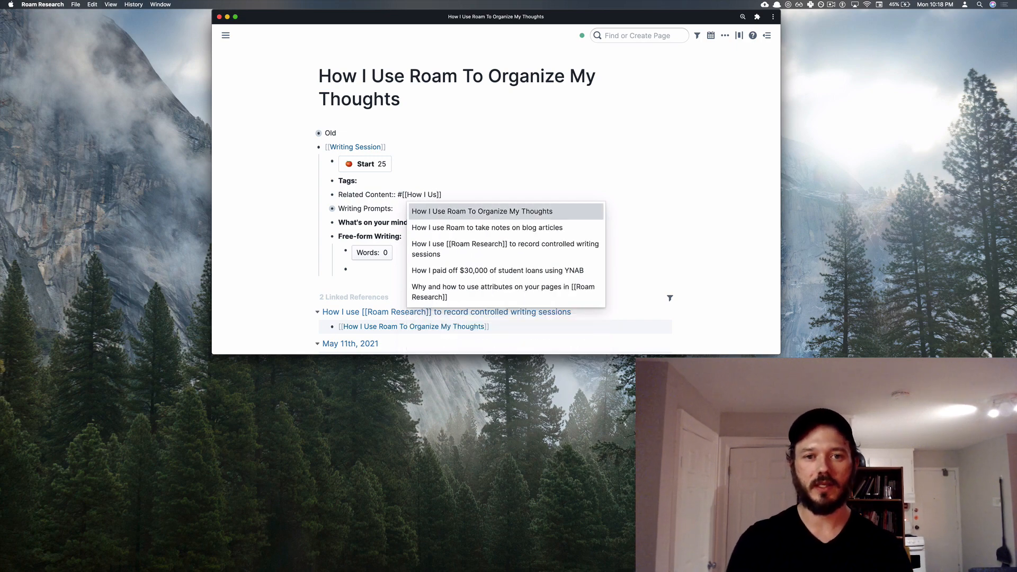
{"action": "key", "text": "Return"}
{"action": "left_click", "coordinate": [418, 213]}
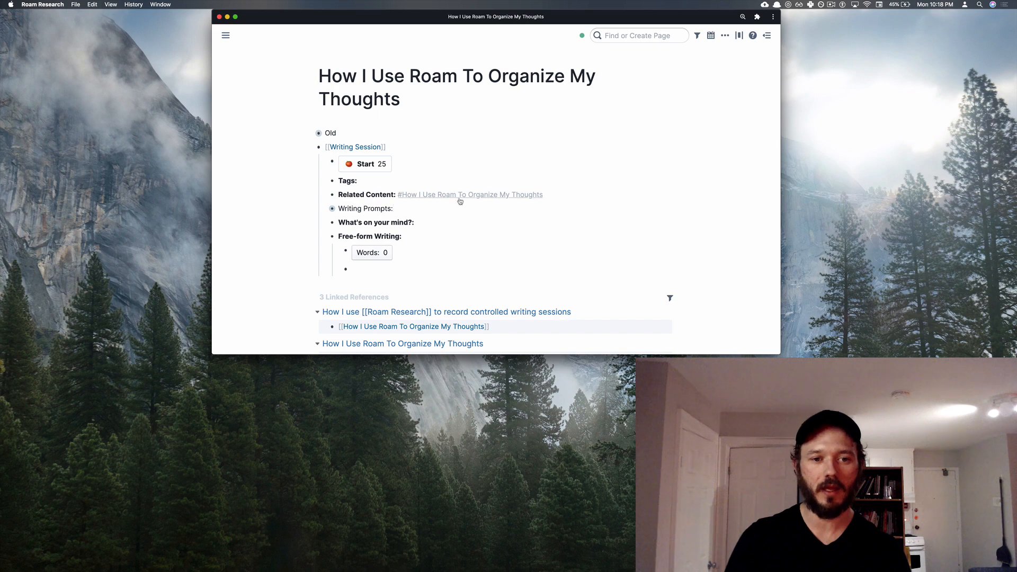
Expand Writing Prompts in the session and read through the results of its writing prompts query
{"action": "left_click", "coordinate": [327, 210]}
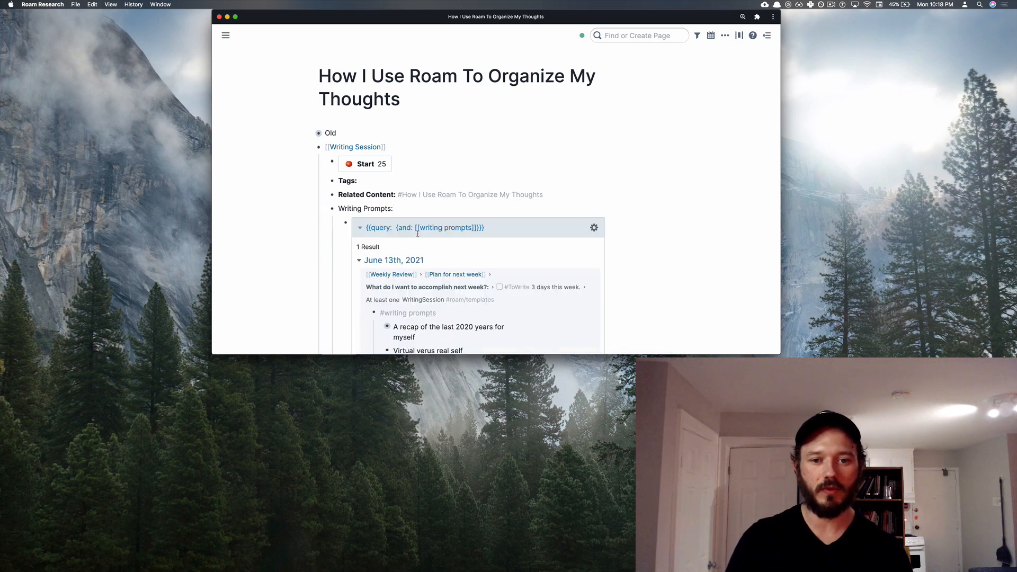
{"action": "scroll", "coordinate": [455, 245], "scroll_direction": "down", "scroll_amount": 2}
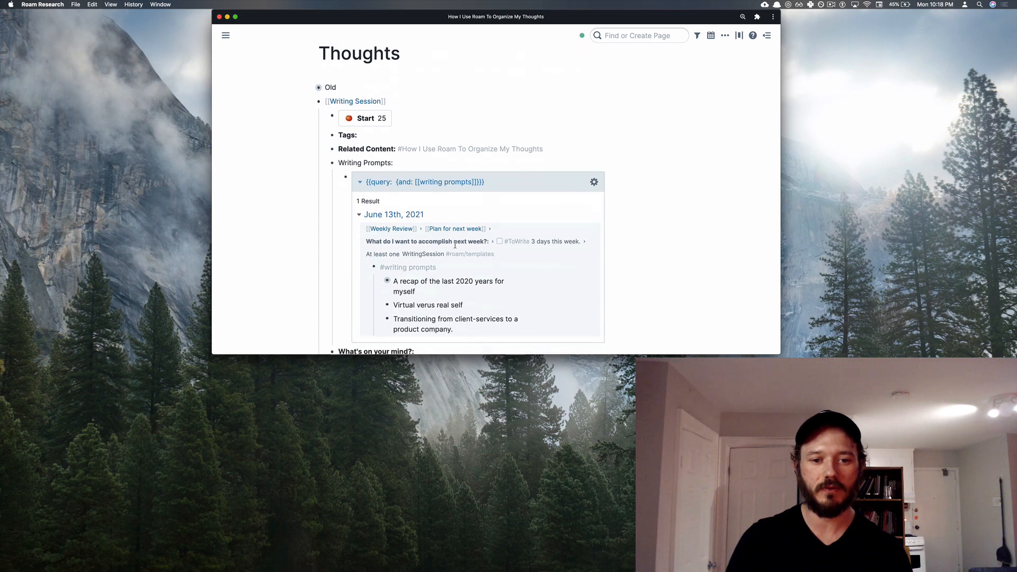
{"action": "scroll", "coordinate": [454, 245], "scroll_direction": "down", "scroll_amount": 1}
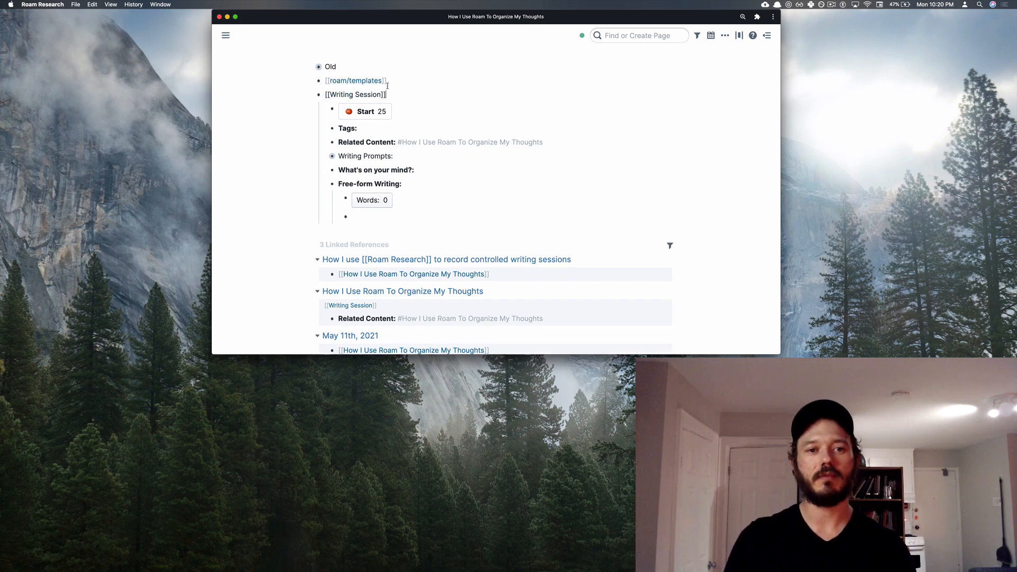
Go through the roam/templates page to the Templates page and expand the WritingSession template there
{"action": "left_click", "coordinate": [350, 80]}
{"action": "scroll", "coordinate": [392, 133], "scroll_direction": "down", "scroll_amount": 2}
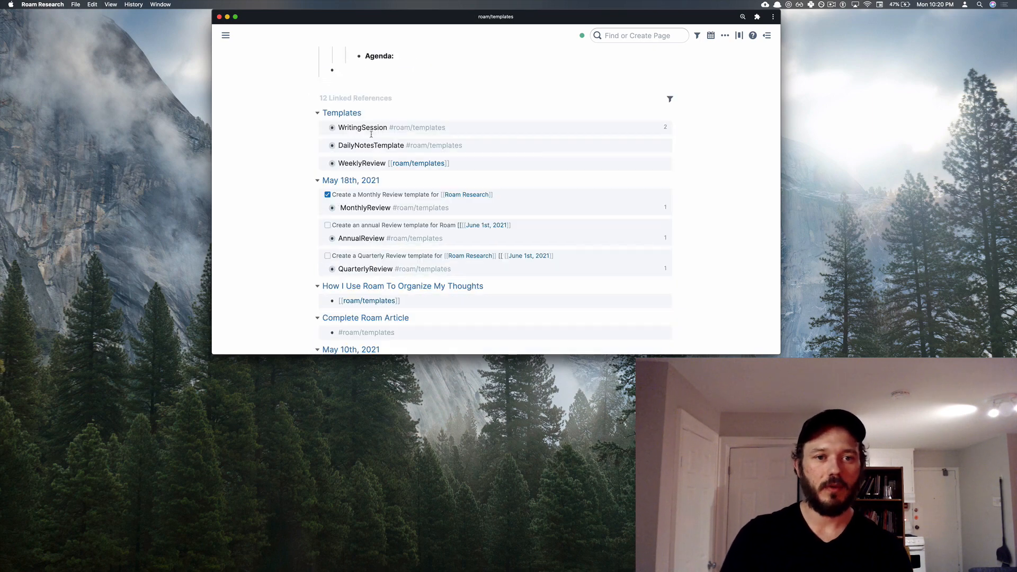
{"action": "left_click", "coordinate": [356, 115]}
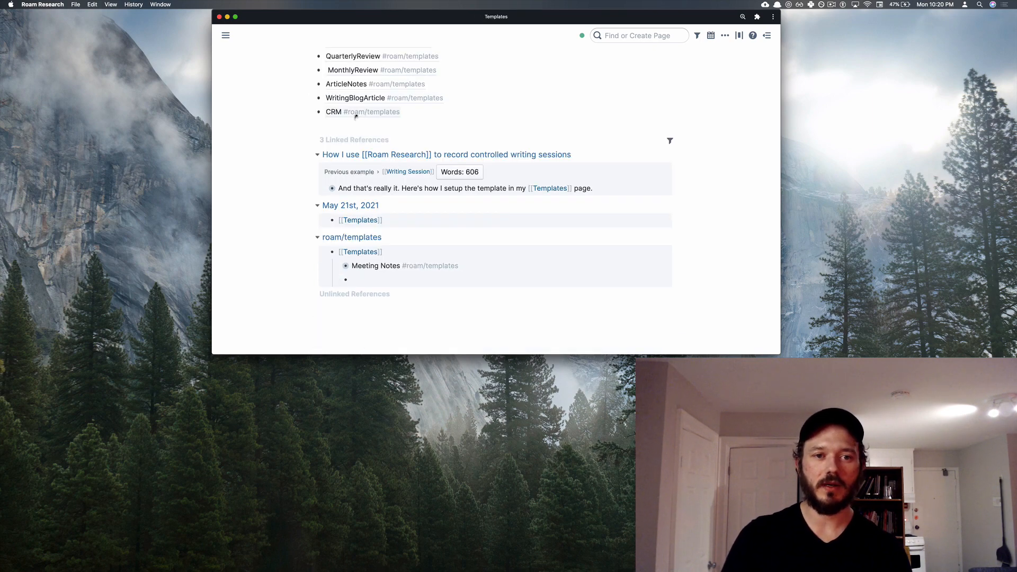
{"action": "scroll", "coordinate": [402, 115], "scroll_direction": "up", "scroll_amount": 4}
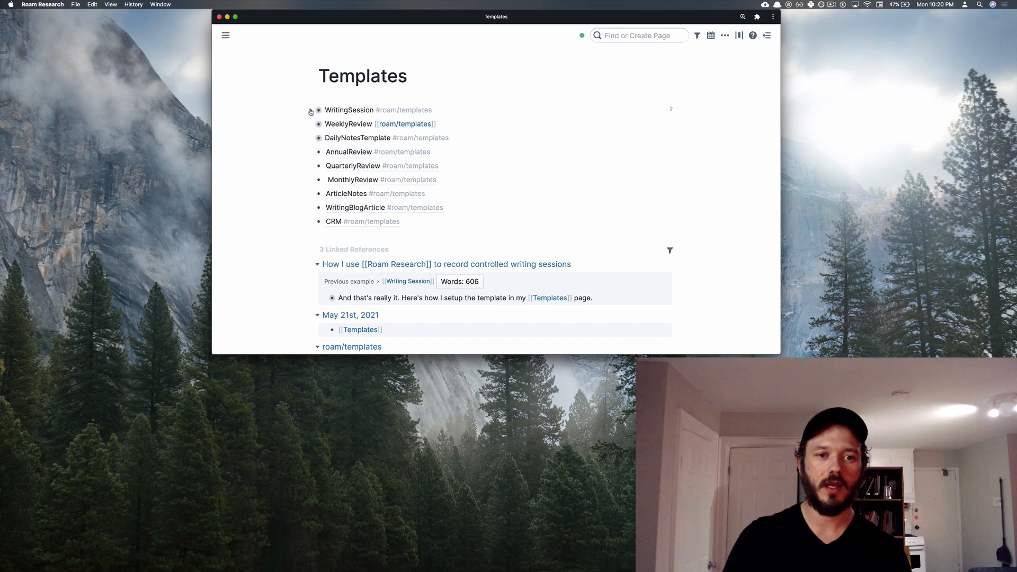
{"action": "left_click", "coordinate": [311, 112]}
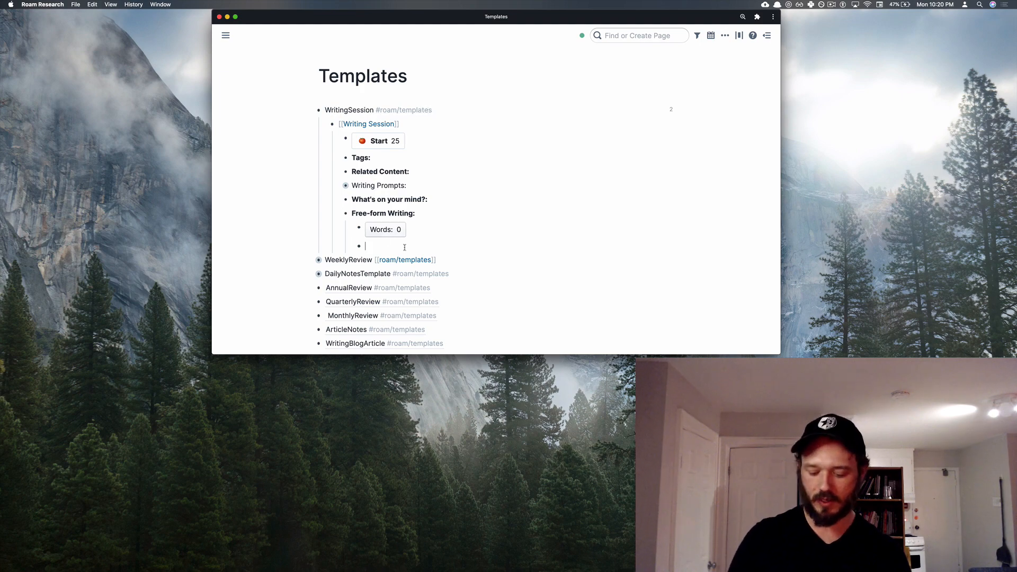
Outdent the empty block under Free-form Writing two levels, bring up the template list in it, and delete the block
{"action": "key", "text": "shift+Tab"}
{"action": "key", "text": "shift+Tab"}
{"action": "type", "text": ";;"}
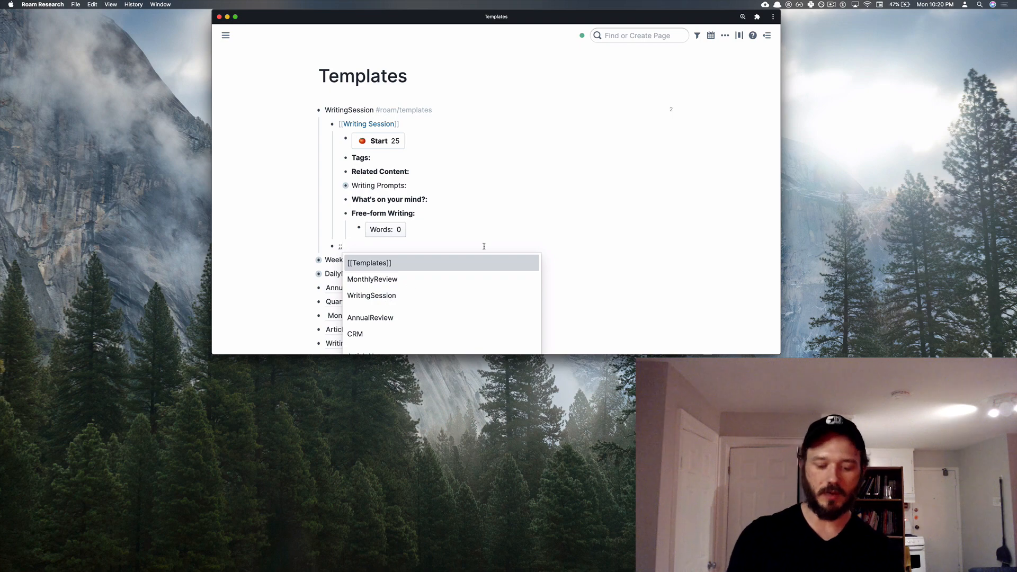
{"action": "key", "text": "BackSpace"}
{"action": "key", "text": "BackSpace"}
{"action": "key", "text": "BackSpace"}
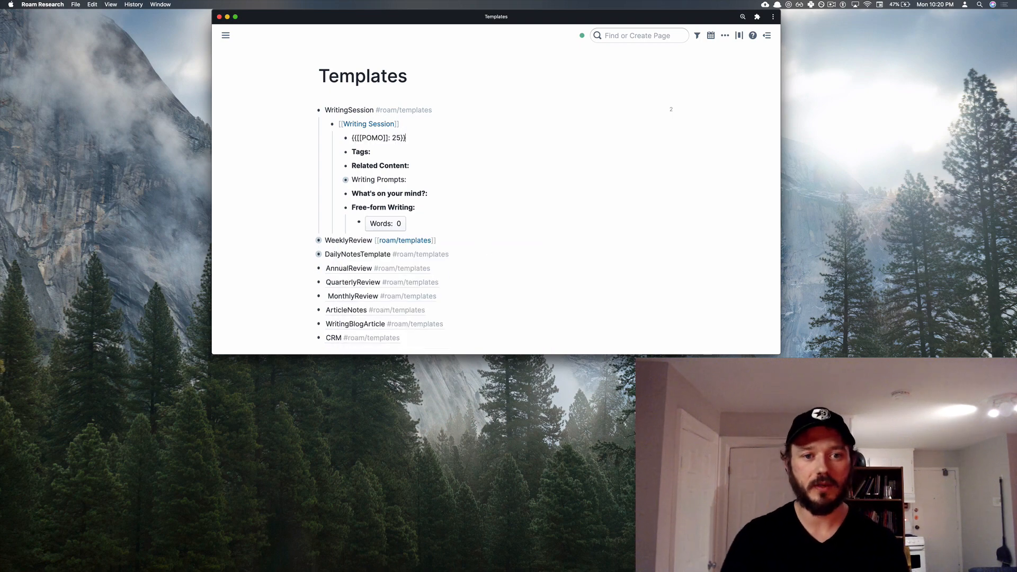
Look up the Pomodoro Timer command in a new block below the 25-minute timer, and delete that block
{"action": "key", "text": "Return"}
{"action": "type", "text": "/po"}
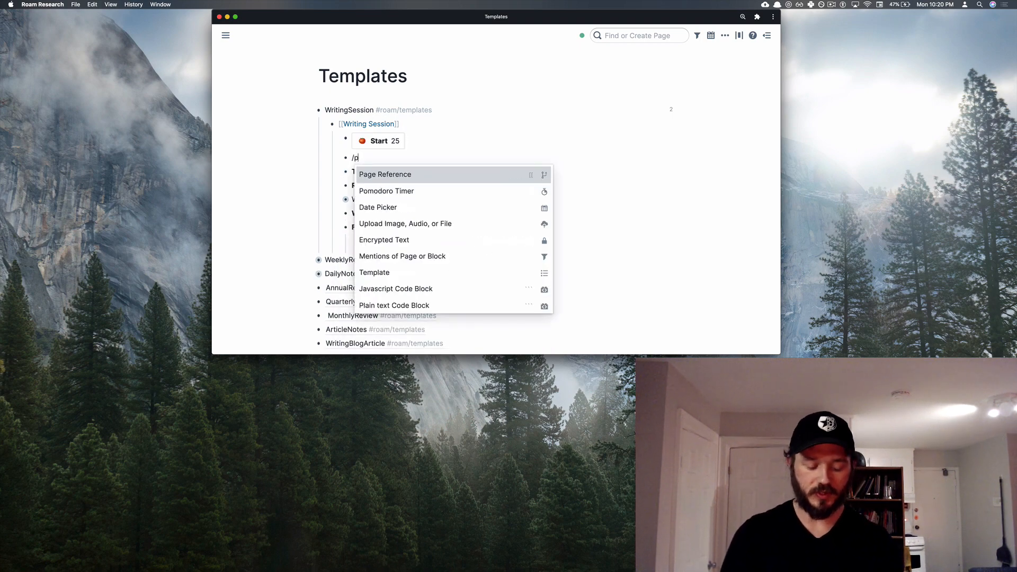
{"action": "key", "text": "BackSpace"}
{"action": "key", "text": "BackSpace"}
{"action": "key", "text": "BackSpace"}
{"action": "key", "text": "BackSpace"}
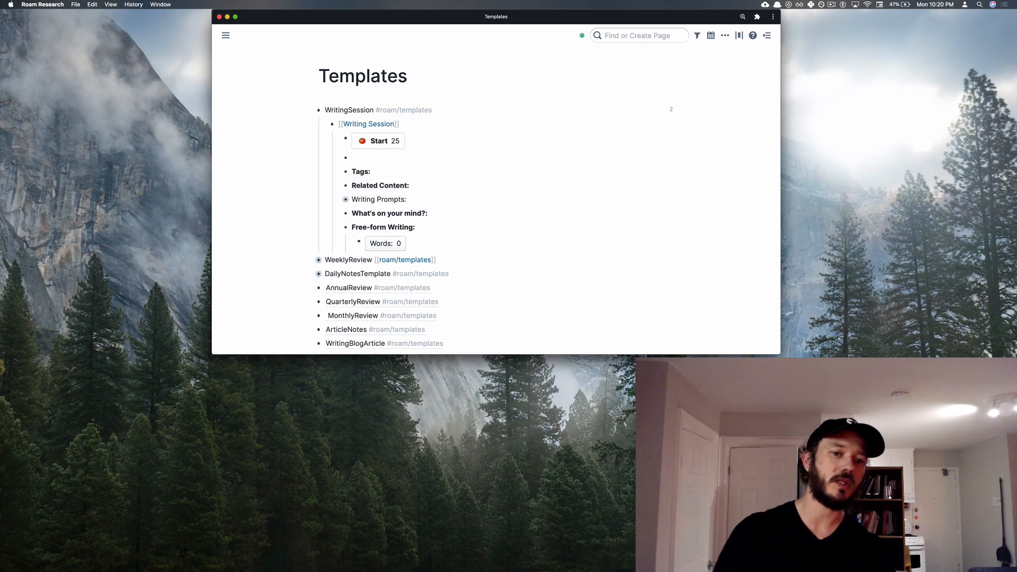
{"action": "key", "text": "Down"}
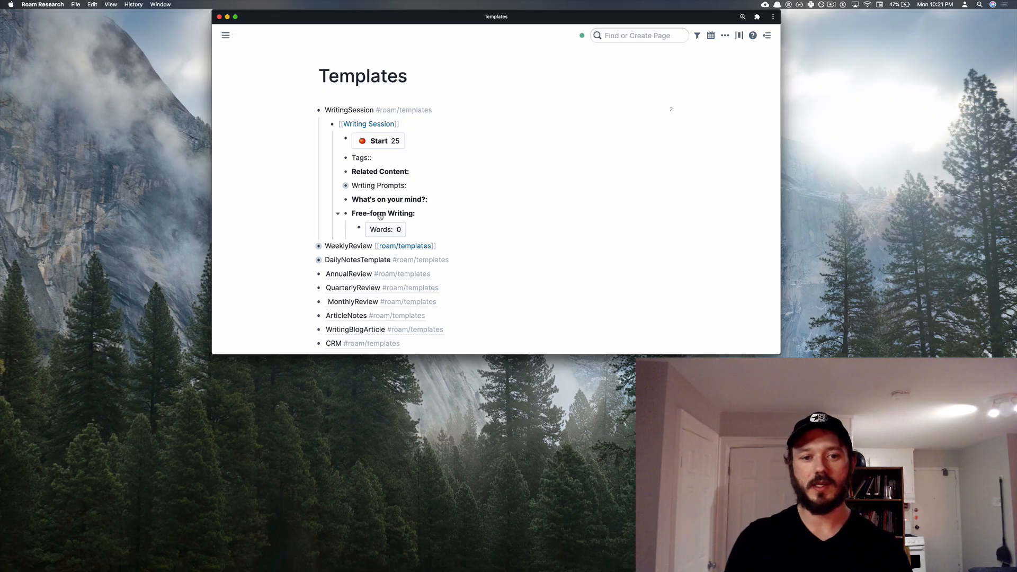
Expand the Writing Prompts block inside the WritingSession template
{"action": "left_click", "coordinate": [338, 186]}
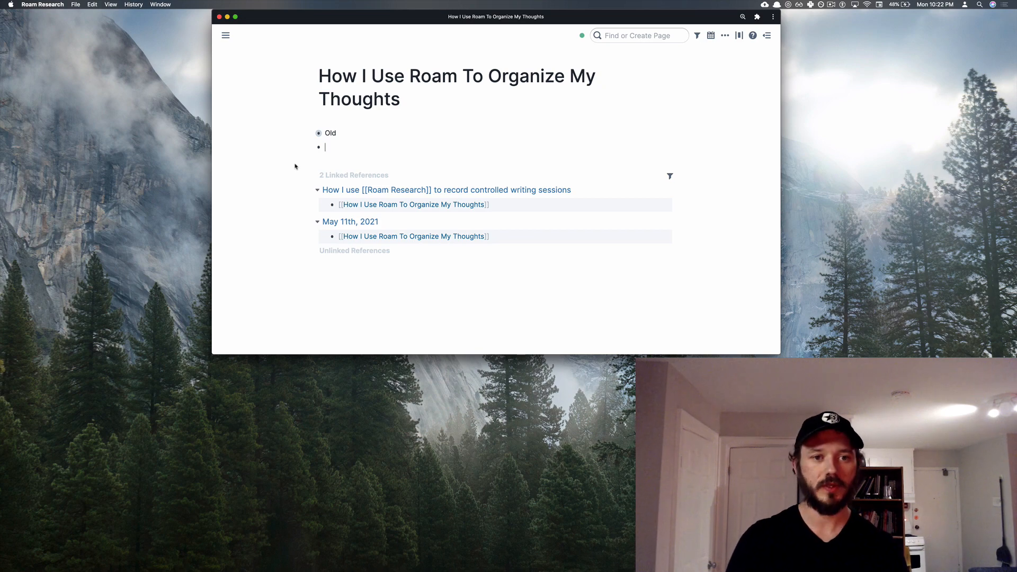
Insert the WritingSession template in the page's empty block and start editing the blank block under Free-form Writing
{"action": "type", "text": ";;Wri"}
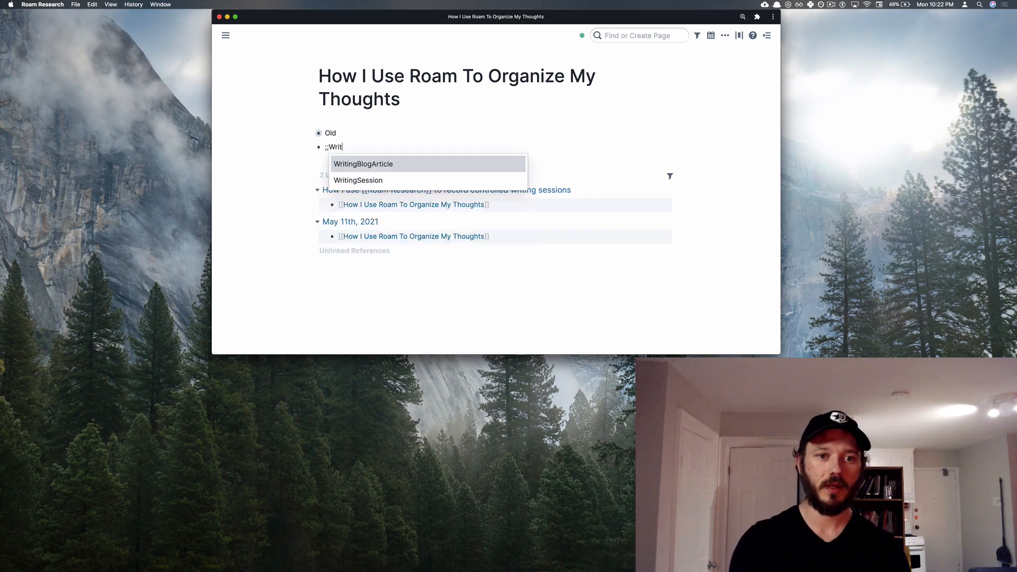
{"action": "type", "text": "t"}
{"action": "key", "text": "Down"}
{"action": "key", "text": "Return"}
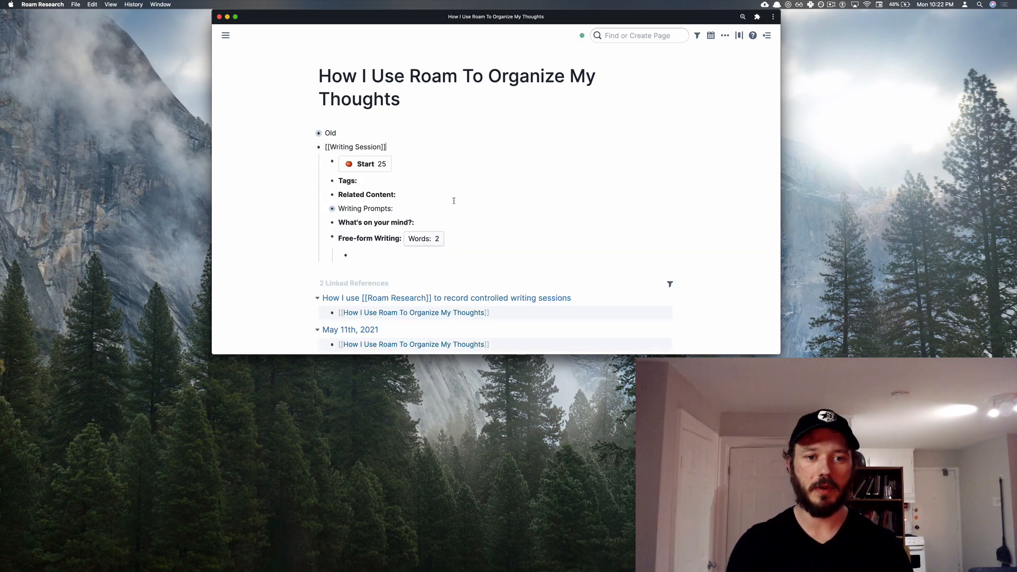
{"action": "left_click", "coordinate": [359, 250]}
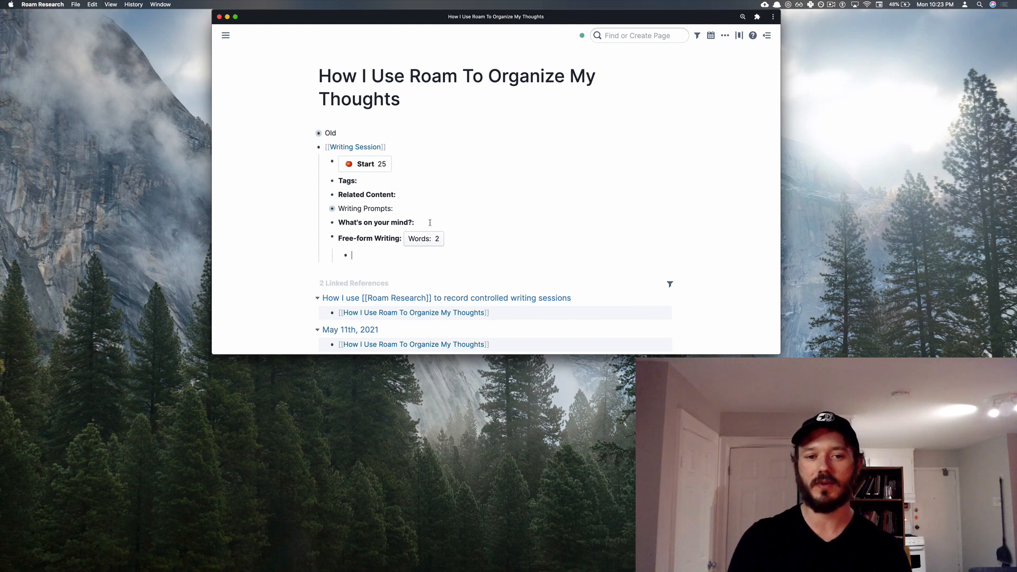
Start the 25-minute timer of the new writing session and place the cursor in the "What's on your mind?" block
{"action": "left_click", "coordinate": [371, 181]}
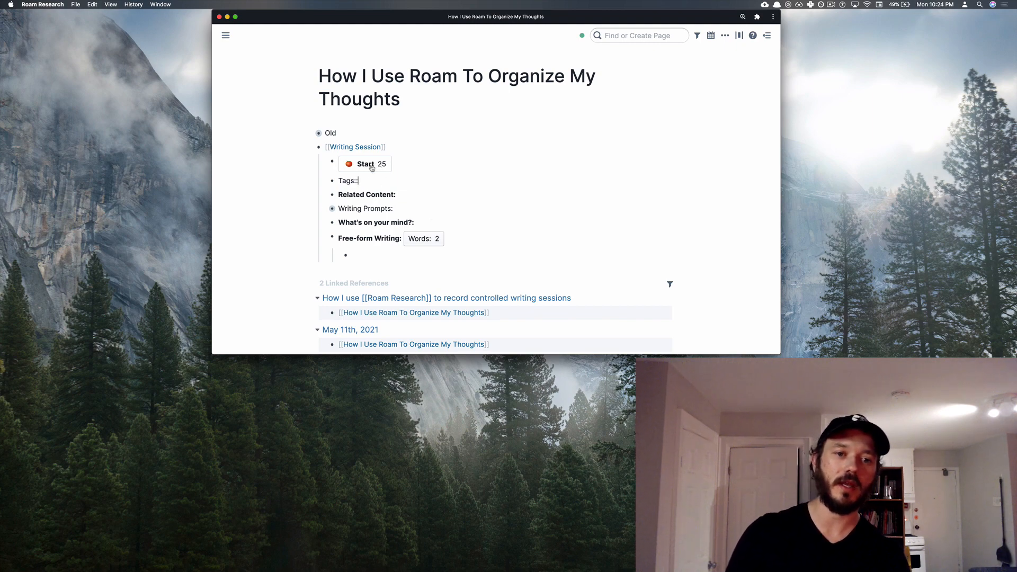
{"action": "left_click", "coordinate": [372, 166]}
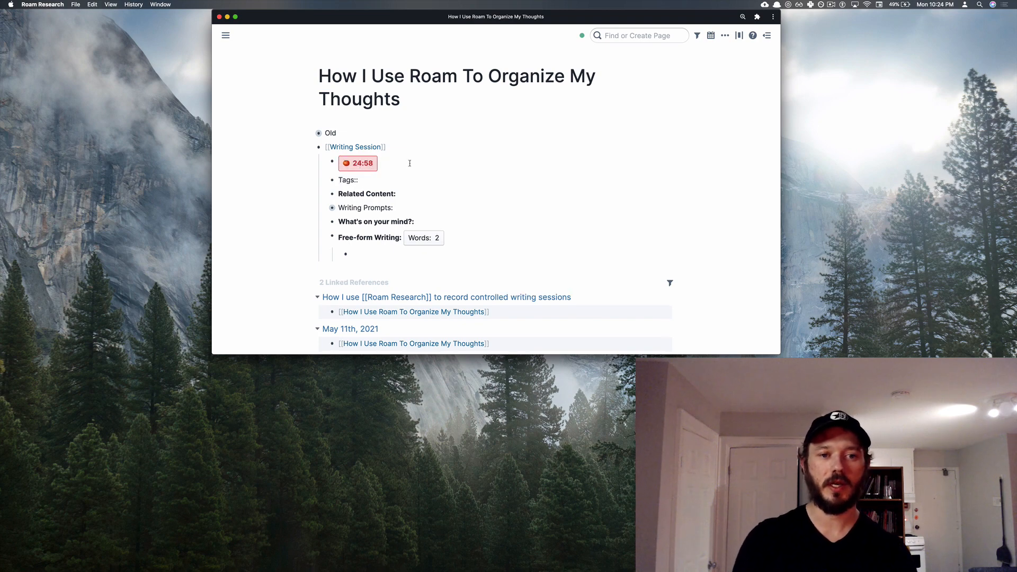
{"action": "left_click", "coordinate": [457, 221]}
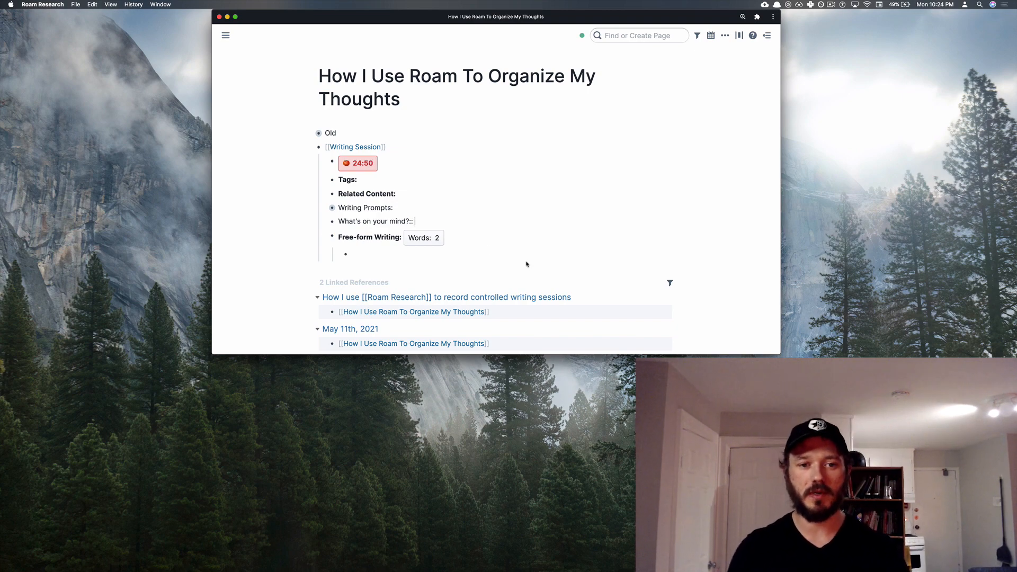
Expand the Writing Prompts block, read through the listed prompts in its query, and collapse it again
{"action": "left_click", "coordinate": [325, 208]}
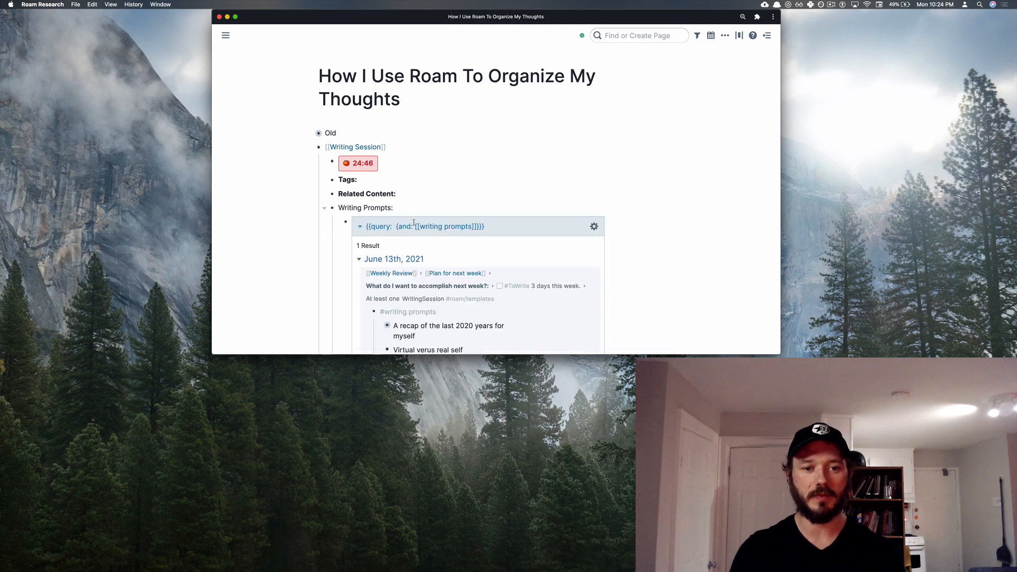
{"action": "scroll", "coordinate": [410, 232], "scroll_direction": "down", "scroll_amount": 3}
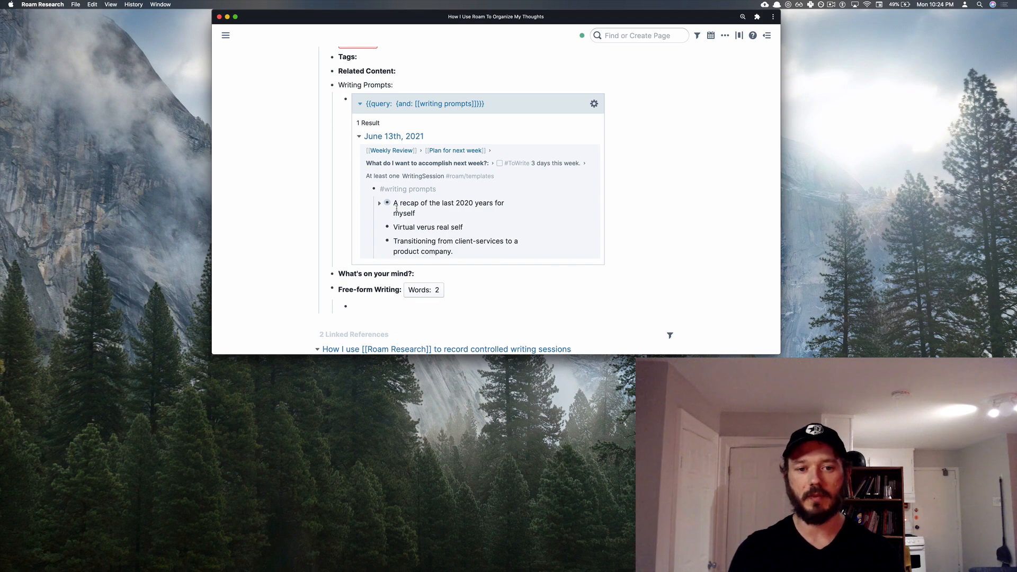
{"action": "scroll", "coordinate": [394, 181], "scroll_direction": "up", "scroll_amount": 1}
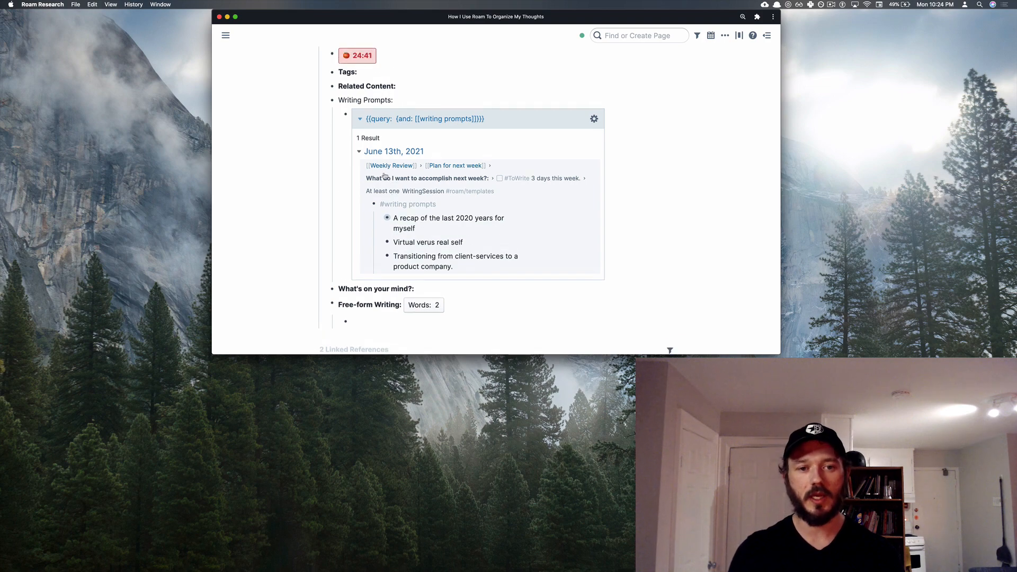
{"action": "left_click", "coordinate": [324, 104]}
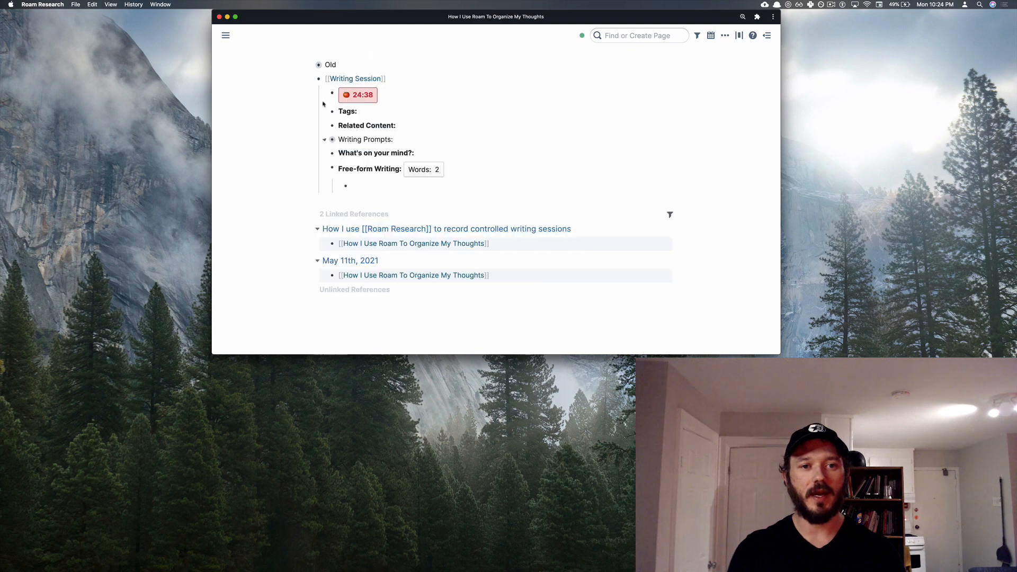
Answer "What's on your mind?" with "When and why am I using Roam?"
{"action": "left_click", "coordinate": [430, 150]}
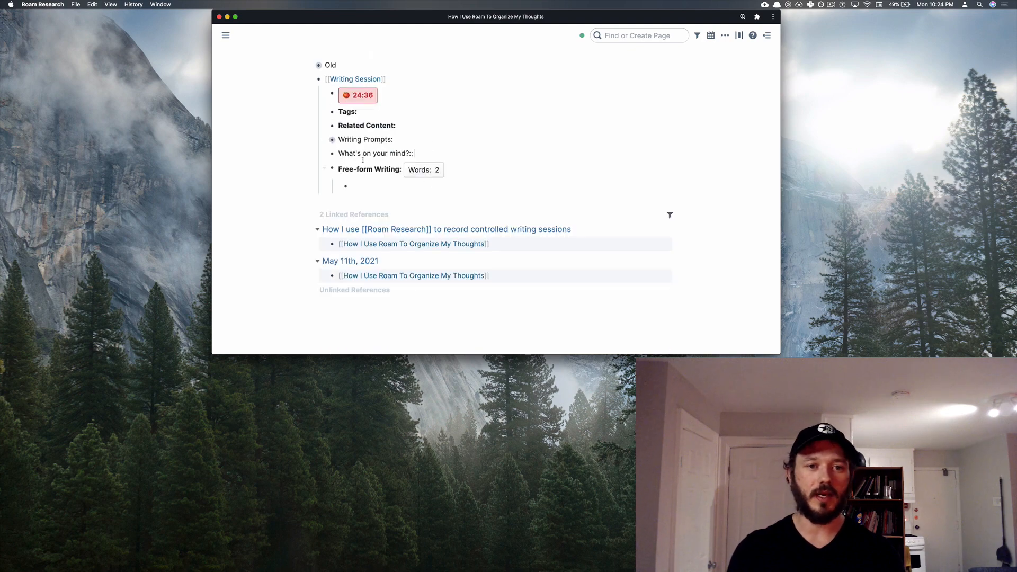
{"action": "scroll", "coordinate": [476, 148], "scroll_direction": "up", "scroll_amount": 3}
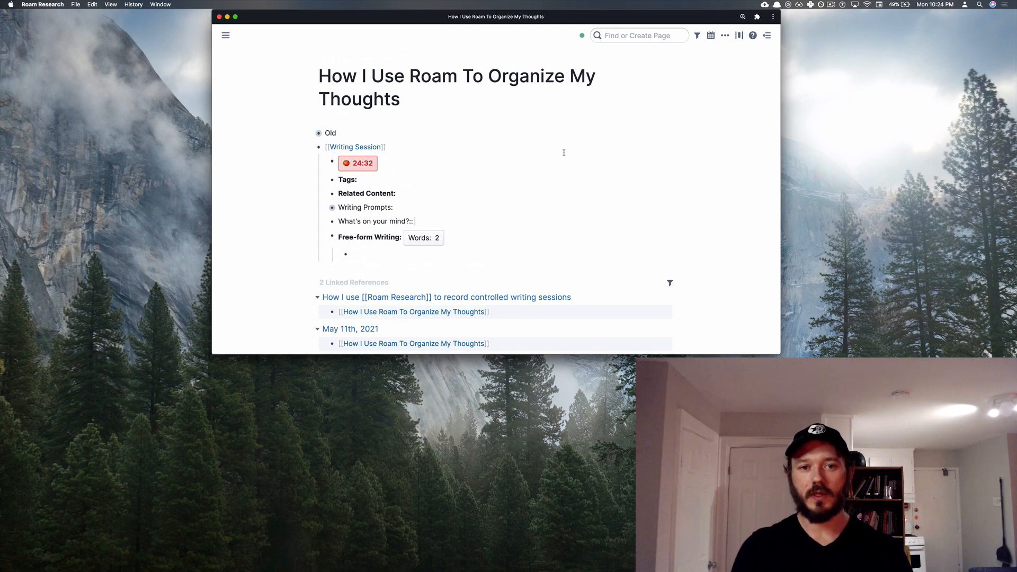
{"action": "scroll", "coordinate": [608, 211], "scroll_direction": "down", "scroll_amount": 2}
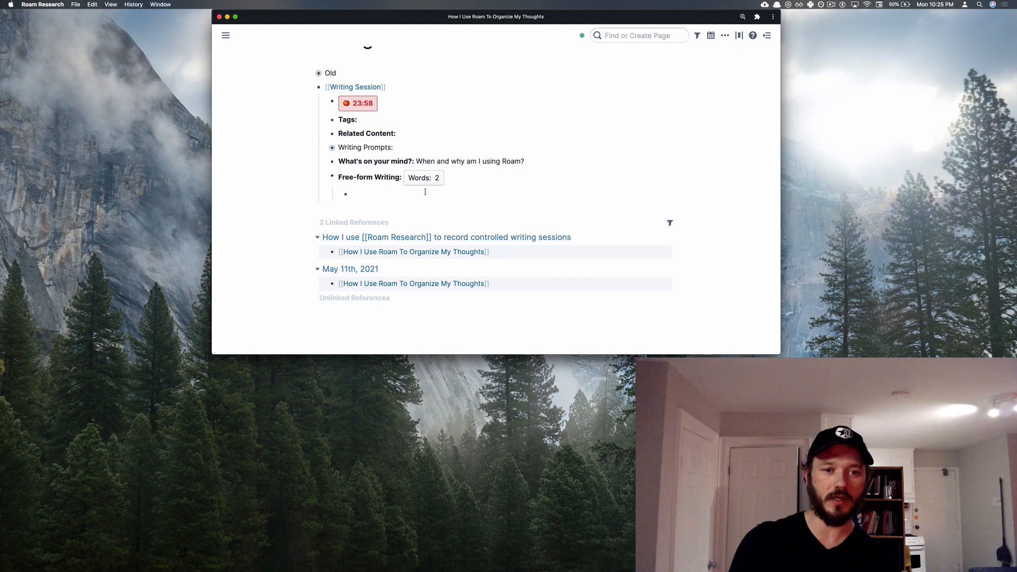
Open the free-form writing with a paragraph about journalling for the greater part of a decade and buying several notebooks in university
{"action": "type", "text": "I am using Roam now as a daily note"}
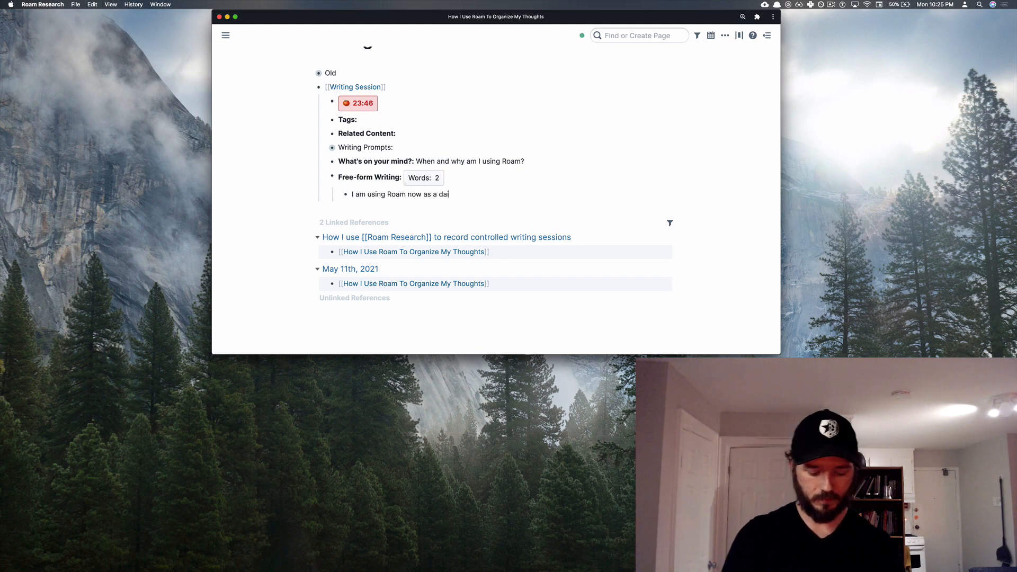
{"action": "key", "text": "super+BackSpace"}
{"action": "type", "text": "I have been an avid journaller for the greater part of a "}
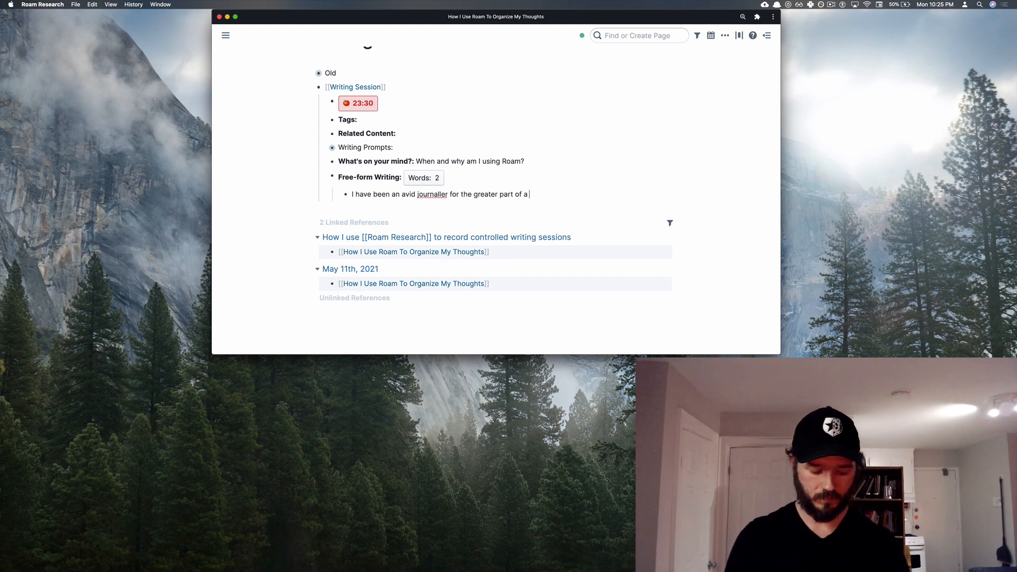
{"action": "type", "text": "decade. In university, I was struggling to keep everything on my mind organized, so I bought several notebooks."}
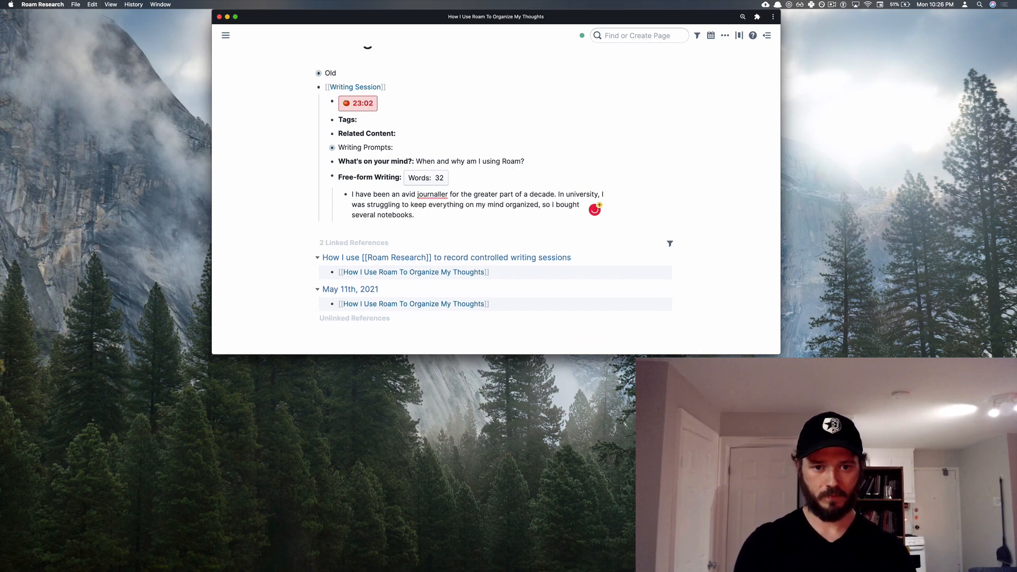
Nest a block under the opening paragraph about tracking workouts, days and class notes and journalling without being intentional
{"action": "key", "text": "Return"}
{"action": "key", "text": "Tab"}
{"action": "type", "text": "At first, I was really only using it to tr"}
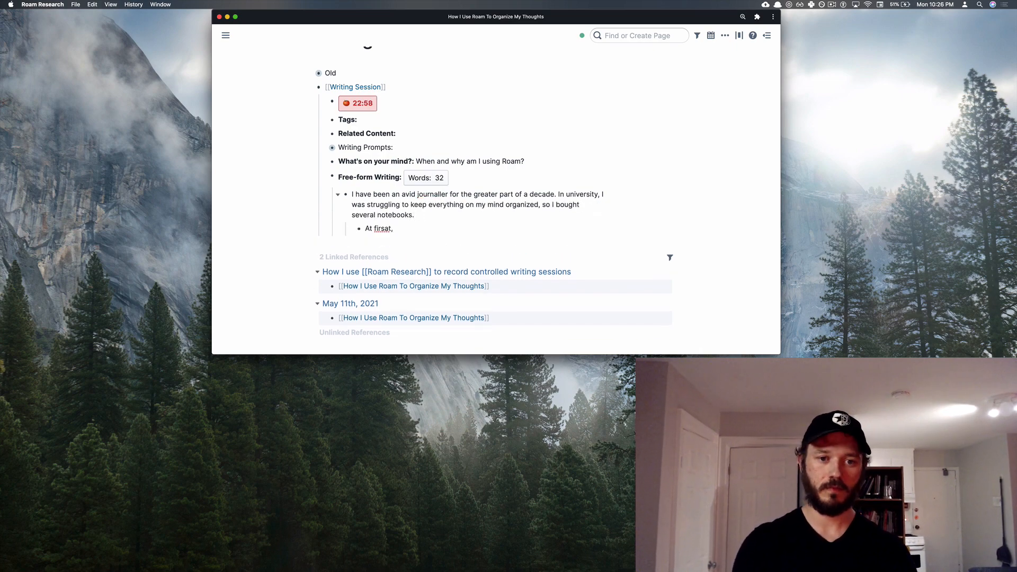
{"action": "type", "text": "ack workouts, my days, take notes from class, etc. I bounced around diff"}
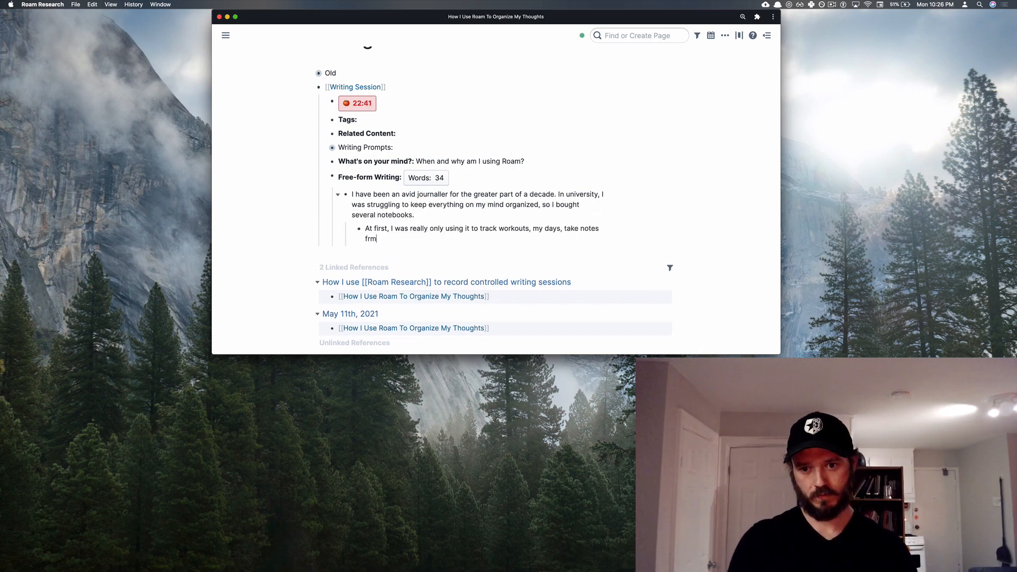
{"action": "type", "text": "erent versions of journalling withou"}
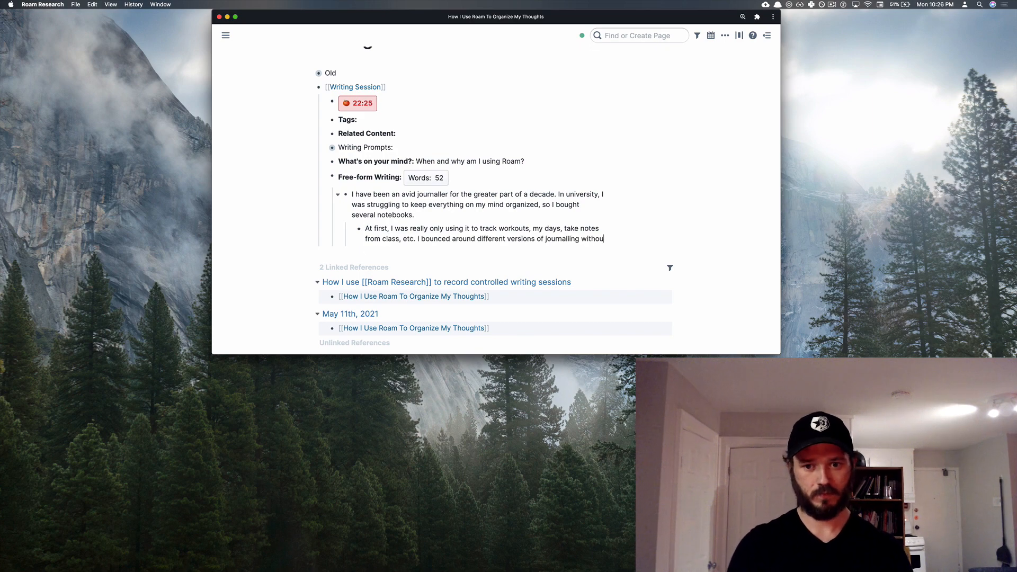
{"action": "type", "text": "t really being intentional about how I did it. My work and my life and my school all melted today"}
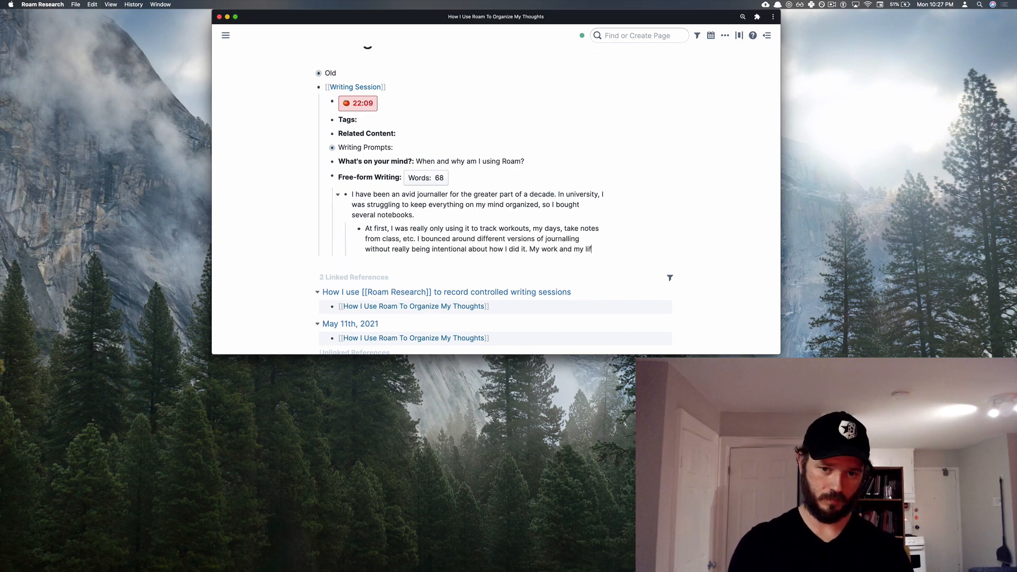
Complete the nested block with a parenthetical explaining that student "work" meant startup ideas and dating-life matters, not a dish washer job
{"action": "key", "text": "BackSpace"}
{"action": "key", "text": "BackSpace"}
{"action": "key", "text": "BackSpace"}
{"action": "type", "text": "gether (well, I was a student, so \"work\" is really referring to my"}
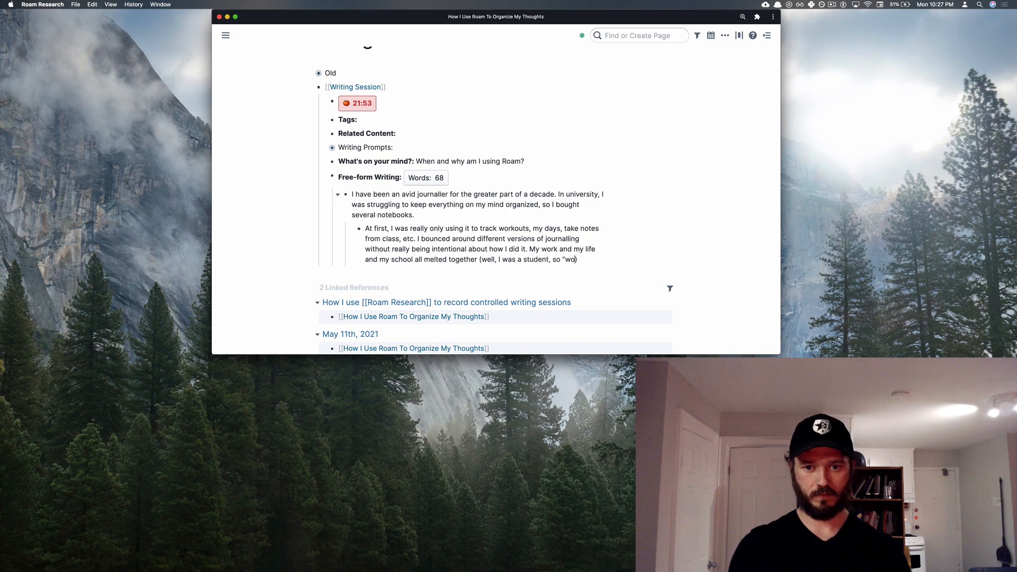
{"action": "key", "text": "BackSpace"}
{"action": "key", "text": "BackSpace"}
{"action": "type", "text": "e spending time dreaming up startup ideas, or ponti"}
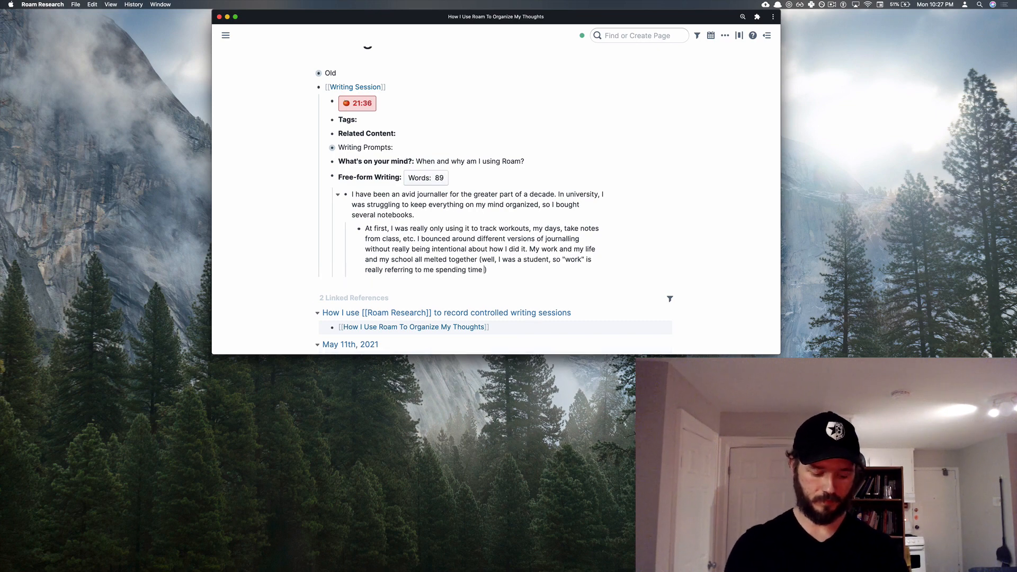
{"action": "type", "text": "ficating on the existential matters that were my dating life. I "}
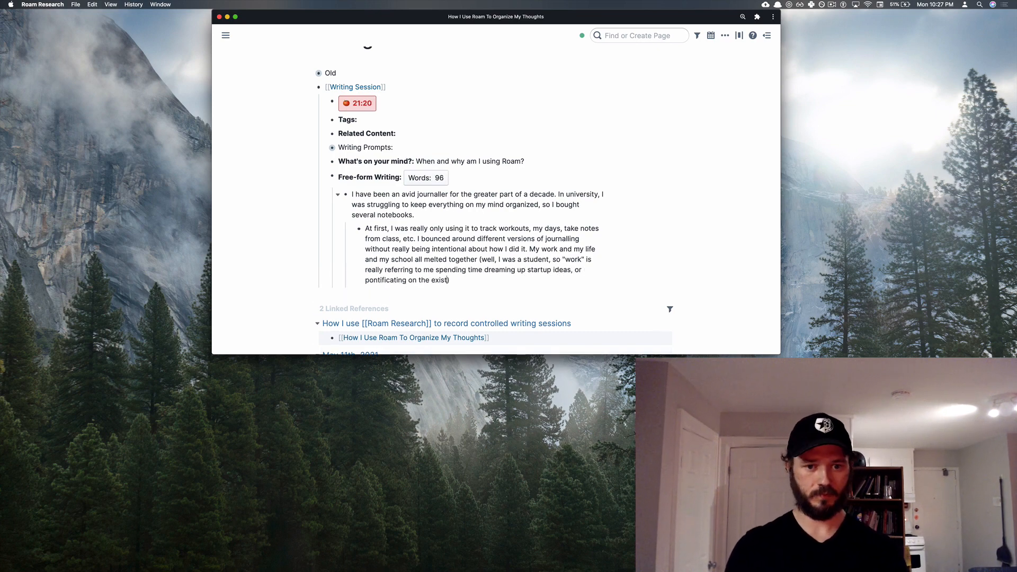
{"action": "type", "text": "wasn't journalling about my job as a disha"}
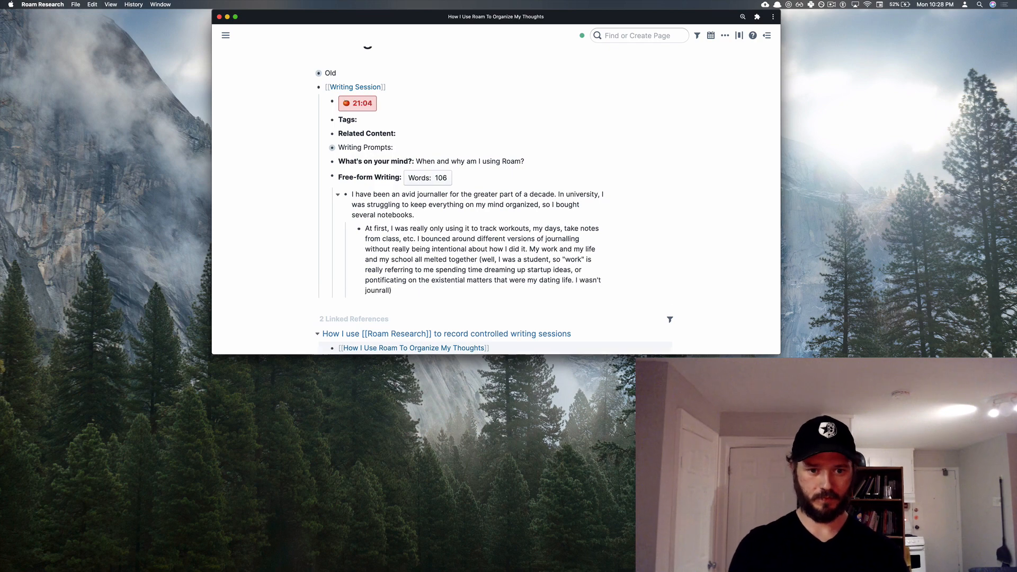
{"action": "key", "text": "BackSpace"}
{"action": "type", "text": "washer)"}
Add a block at the opening paragraph's level and collapse the opening paragraph
{"action": "key", "text": "Return"}
{"action": "key", "text": "shift+Tab"}
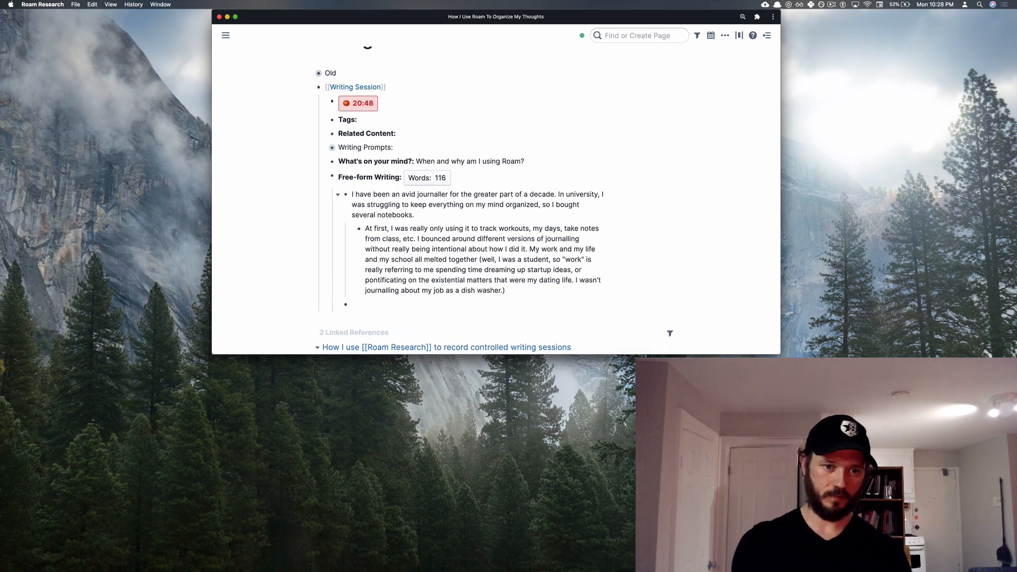
{"action": "left_click", "coordinate": [338, 194]}
Begin the second paragraph with "At first, journalling was an entirely pragmatic way of studying and tracking things."
{"action": "type", "text": "I started off doing everything very systematically after a month or two of using"}
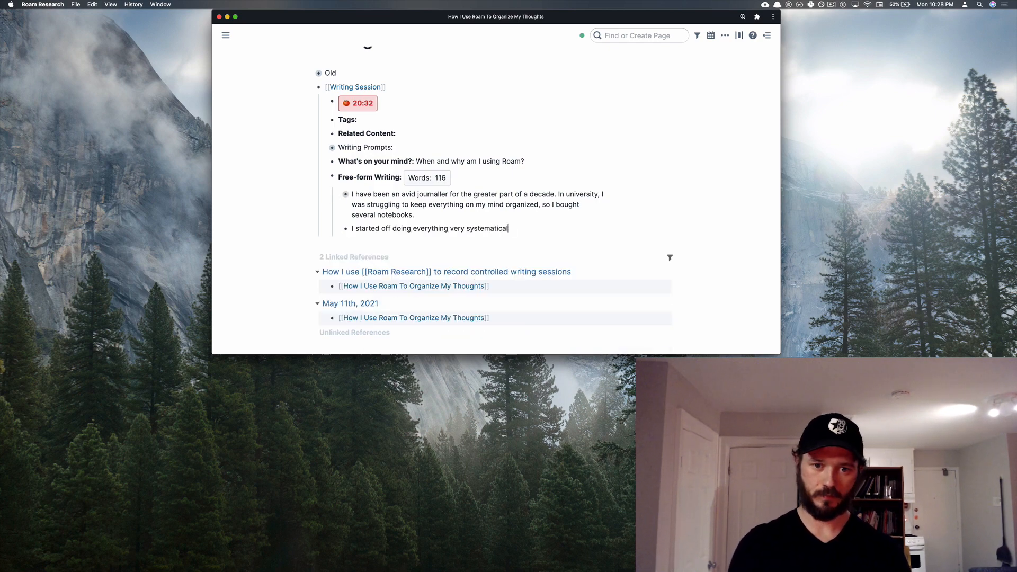
{"action": "key", "text": "super+a"}
{"action": "type", "text": "At fors"}
{"action": "key", "text": "BackSpace"}
{"action": "key", "text": "BackSpace"}
{"action": "key", "text": "BackSpace"}
{"action": "type", "text": "irst, journalling was"}
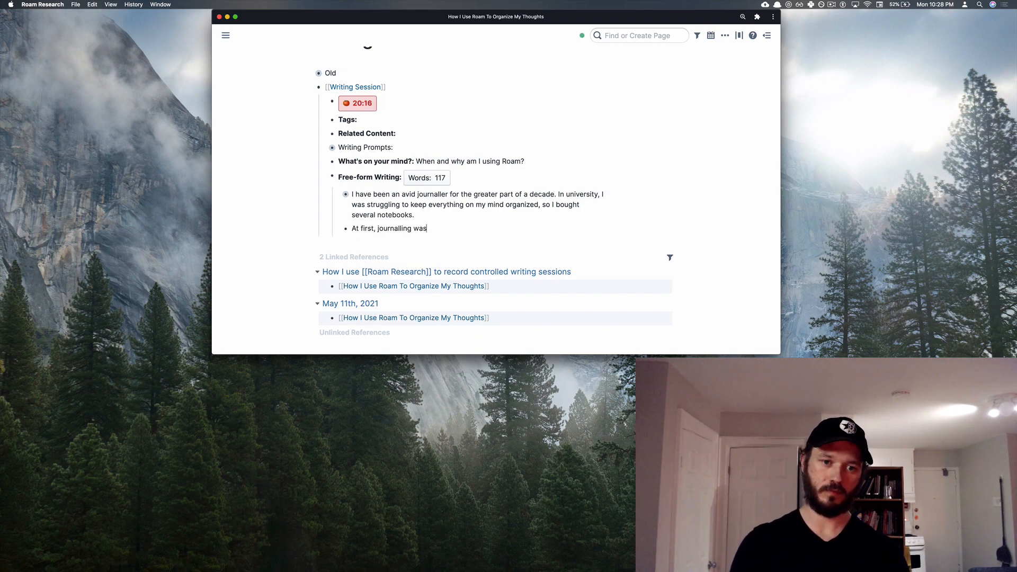
{"action": "type", "text": " an entirely pragmatic way of studying and tracking things. I would journal to"}
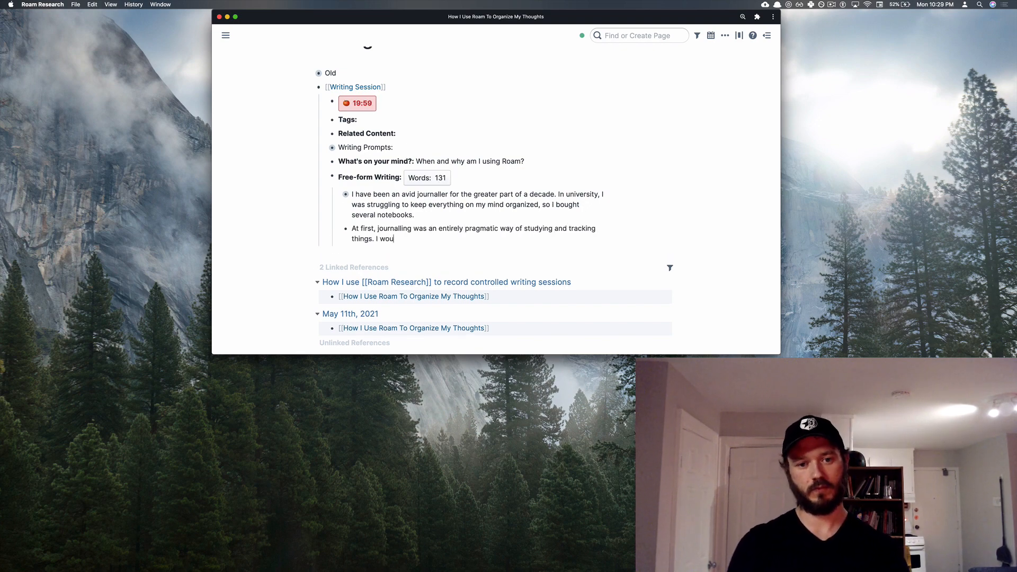
Continue the second paragraph about studying from class notes, keeping separate notebooks for different topics, and having a notebook for everything
{"action": "key", "text": "BackSpace"}
{"action": "key", "text": "BackSpace"}
{"action": "key", "text": "BackSpace"}
{"action": "key", "text": "BackSpace"}
{"action": "key", "text": "BackSpace"}
{"action": "key", "text": "BackSpace"}
{"action": "key", "text": "BackSpace"}
{"action": "key", "text": "BackSpace"}
{"action": "key", "text": "BackSpace"}
{"action": "key", "text": "BackSpace"}
{"action": "type", "text": "take notes on class matter and then later try to"}
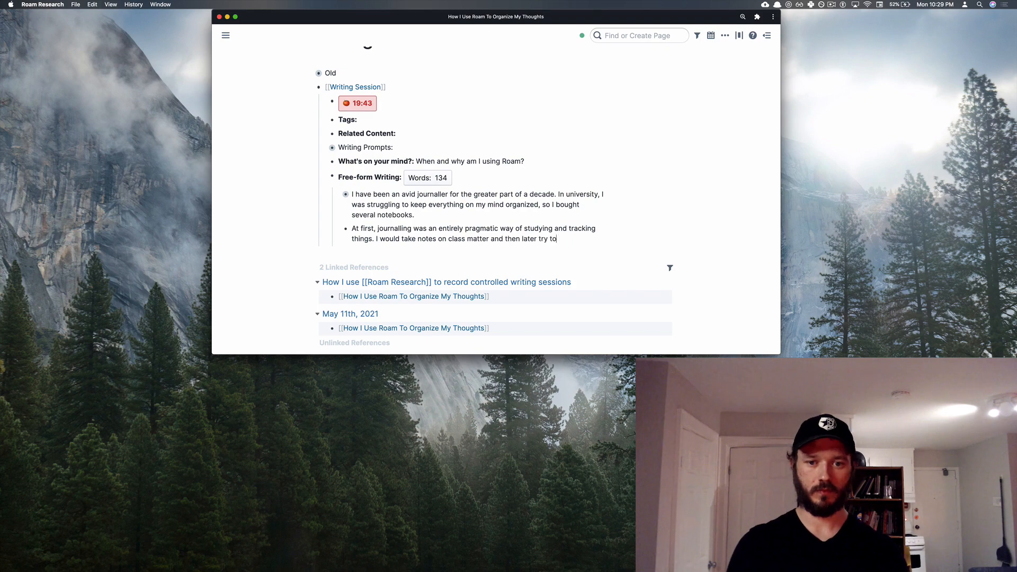
{"action": "type", "text": " use those notes to study. Eventually I learned that it was helpful to h"}
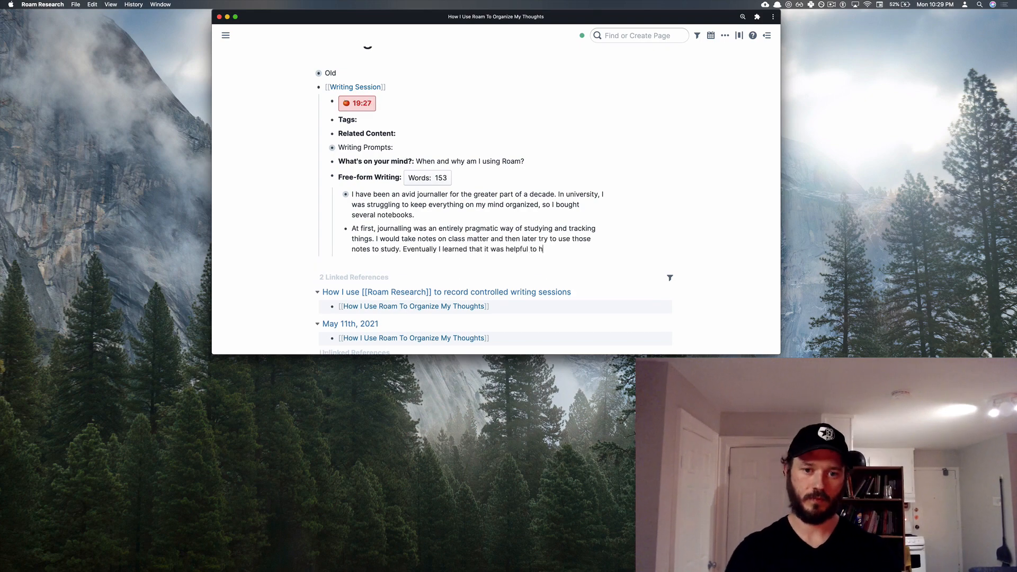
{"action": "type", "text": "ave separate notebooks for different topics, and pretty soon I had a notebook for everything."}
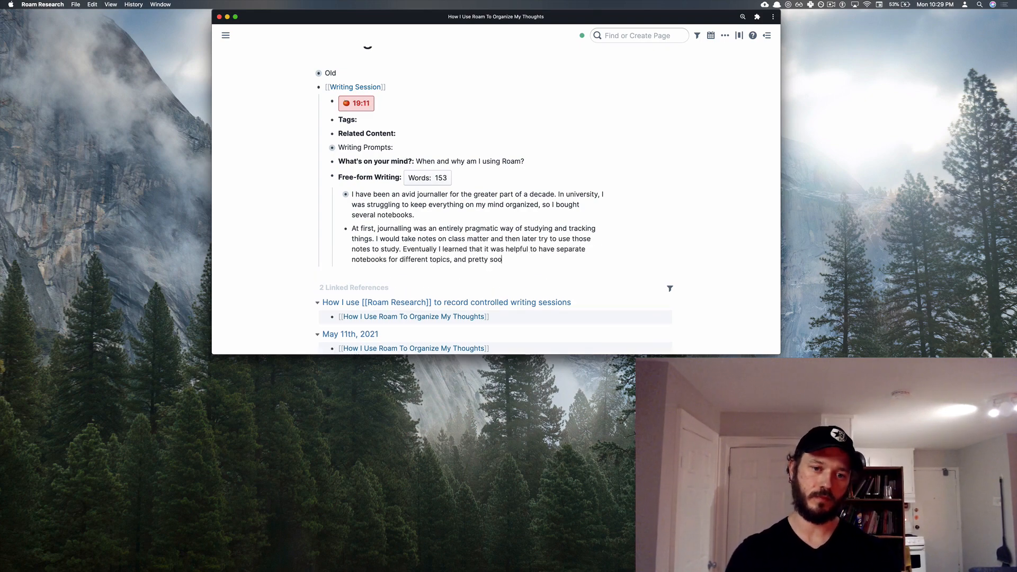
Nest "I used my workout journal to record my workouts, and recorded each new PR." under the second paragraph, followed by a new block
{"action": "key", "text": "Return"}
{"action": "key", "text": "Tab"}
{"action": "type", "text": "I used my workout journ"}
{"action": "type", "text": "al to record my workouts, and I used my"}
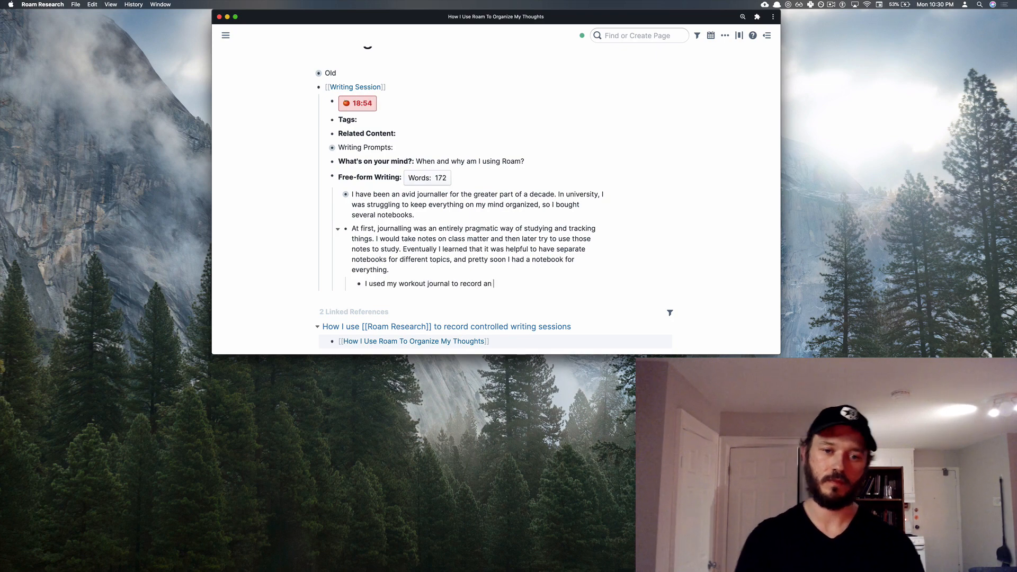
{"action": "key", "text": "BackSpace"}
{"action": "key", "text": "BackSpace"}
{"action": "key", "text": "BackSpace"}
{"action": "key", "text": "BackSpace"}
{"action": "key", "text": "BackSpace"}
{"action": "key", "text": "BackSpace"}
{"action": "key", "text": "BackSpace"}
{"action": "key", "text": "BackSpace"}
{"action": "key", "text": "BackSpace"}
{"action": "key", "text": "BackSpace"}
{"action": "type", "text": "recorded each new PR."}
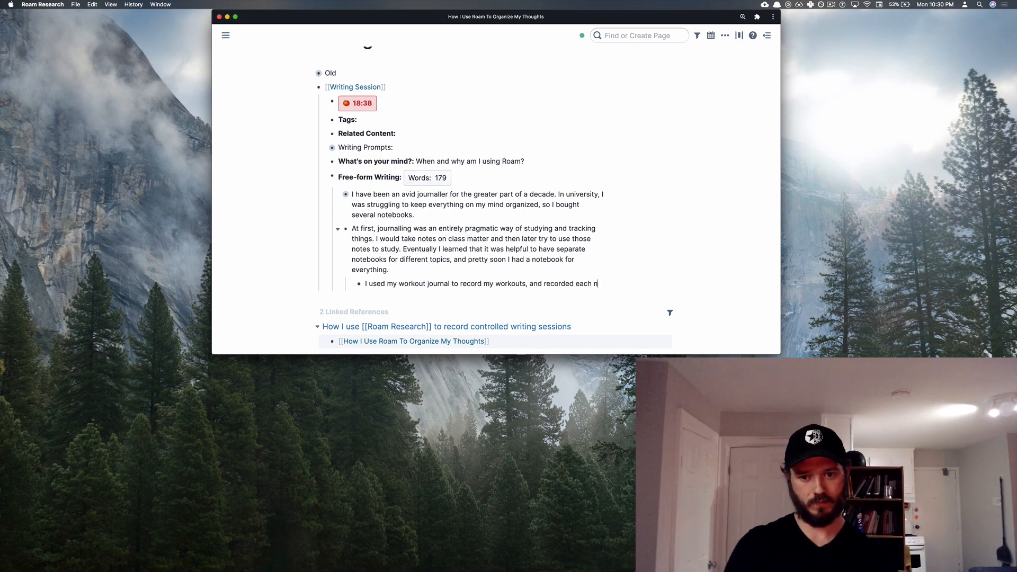
{"action": "key", "text": "Return"}
{"action": "type", "text": "I would"}
{"action": "key", "text": "BackSpace"}
{"action": "key", "text": "BackSpace"}
{"action": "key", "text": "BackSpace"}
{"action": "key", "text": "BackSpace"}
{"action": "key", "text": "BackSpace"}
{"action": "key", "text": "BackSpace"}
{"action": "key", "text": "BackSpace"}
{"action": "type", "text": "#TK"}
{"action": "key", "text": "BackSpace"}
{"action": "key", "text": "BackSpace"}
{"action": "key", "text": "BackSpace"}
Add the to-do "Insert an image of my workout journal, with the table" nested under the workout journal block
{"action": "key", "text": "super+Return"}
{"action": "type", "text": "Insert an image of my workout journal, with the table"}
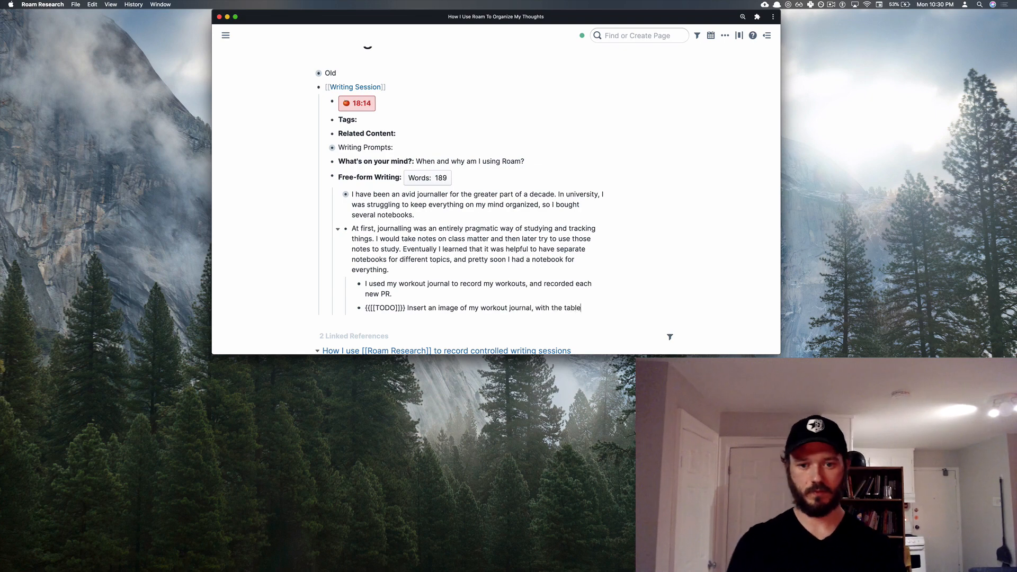
{"action": "key", "text": "Return"}
{"action": "key", "text": "BackSpace"}
{"action": "key", "text": "Tab"}
Add a level-1 heading "Why use Roam?" two levels above the to-do, with an empty block nested under it
{"action": "key", "text": "Return"}
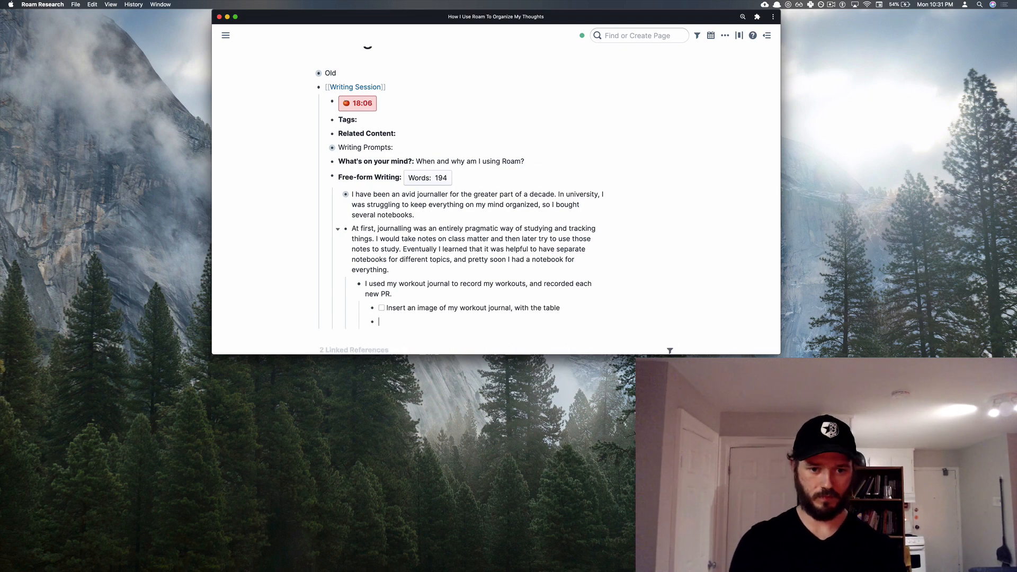
{"action": "key", "text": "shift+Tab"}
{"action": "key", "text": "shift+Tab"}
{"action": "key", "text": "super+alt+1"}
{"action": "type", "text": "Why use Rao"}
{"action": "key", "text": "BackSpace"}
{"action": "key", "text": "BackSpace"}
{"action": "type", "text": "oam?"}
{"action": "key", "text": "Return"}
{"action": "key", "text": "Tab"}
{"action": "type", "text": "Roam is a tool"}
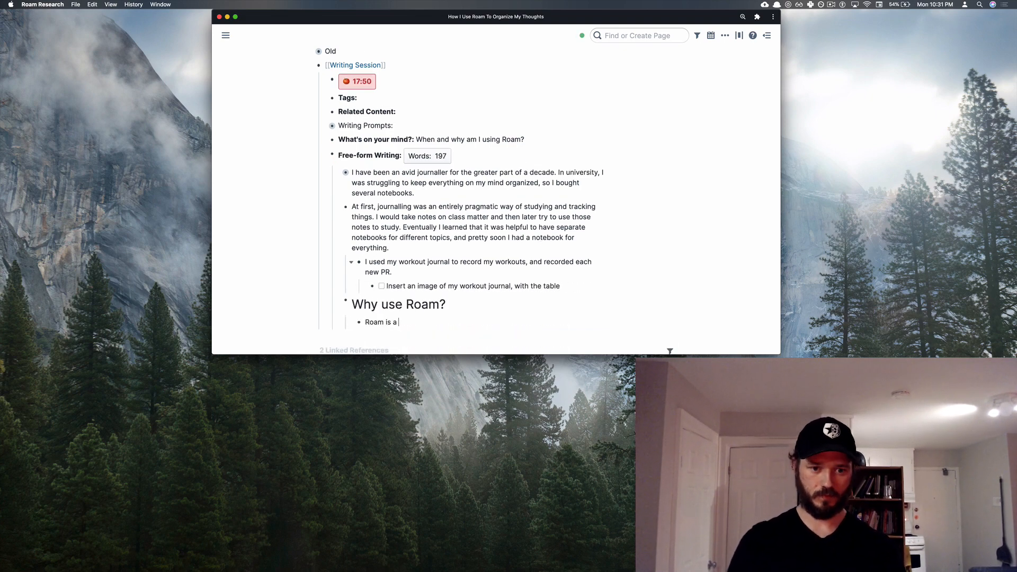
{"action": "key", "text": "BackSpace"}
{"action": "key", "text": "BackSpace"}
{"action": "key", "text": "BackSpace"}
{"action": "key", "text": "BackSpace"}
{"action": "key", "text": "BackSpace"}
{"action": "key", "text": "BackSpace"}
{"action": "key", "text": "BackSpace"}
{"action": "key", "text": "BackSpace"}
{"action": "key", "text": "BackSpace"}
{"action": "key", "text": "BackSpace"}
{"action": "key", "text": "BackSpace"}
{"action": "key", "text": "BackSpace"}
{"action": "key", "text": "BackSpace"}
{"action": "key", "text": "BackSpace"}
Insert the level-1 heading "I experimented with digital, but not fully until I recently discovered Roam" above "Why use Roam?"
{"action": "key", "text": "Up"}
{"action": "key", "text": "Return"}
{"action": "key", "text": "super+alt+1"}
{"action": "type", "text": "What did I use first when I got into digita"}
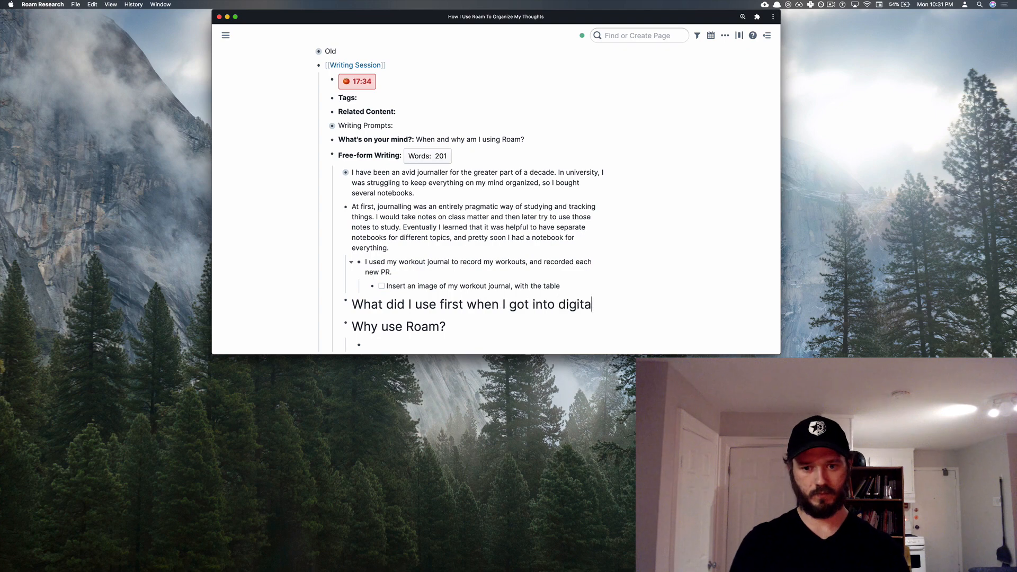
{"action": "key", "text": "super+BackSpace"}
{"action": "type", "text": "When and why I wen"}
{"action": "key", "text": "super+BackSpace"}
{"action": "type", "text": "I refused to go digit"}
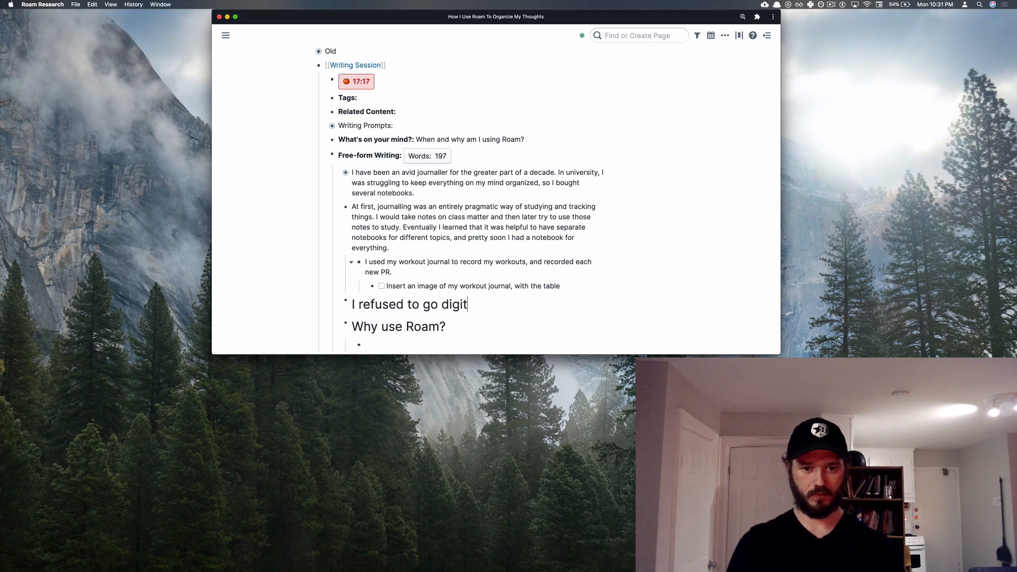
{"action": "key", "text": "super+BackSpace"}
{"action": "type", "text": "I experimented with digital, but not fully until I recently discovered Roam"}
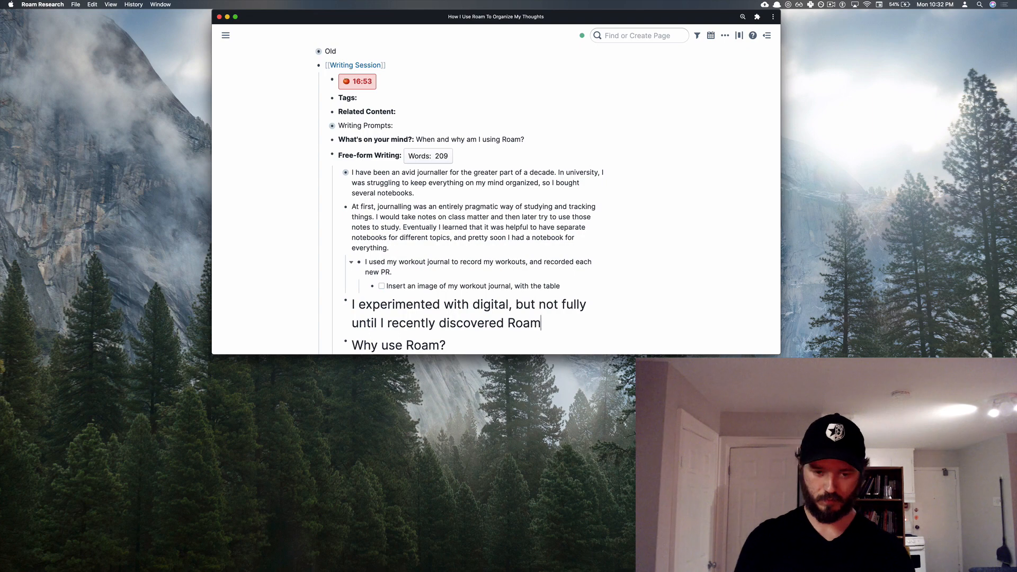
Nest a block under the new heading about first experimenting with a more digital form of journalling when travelling in Thailand
{"action": "key", "text": "Return"}
{"action": "key", "text": "Tab"}
{"action": "type", "text": "I first r"}
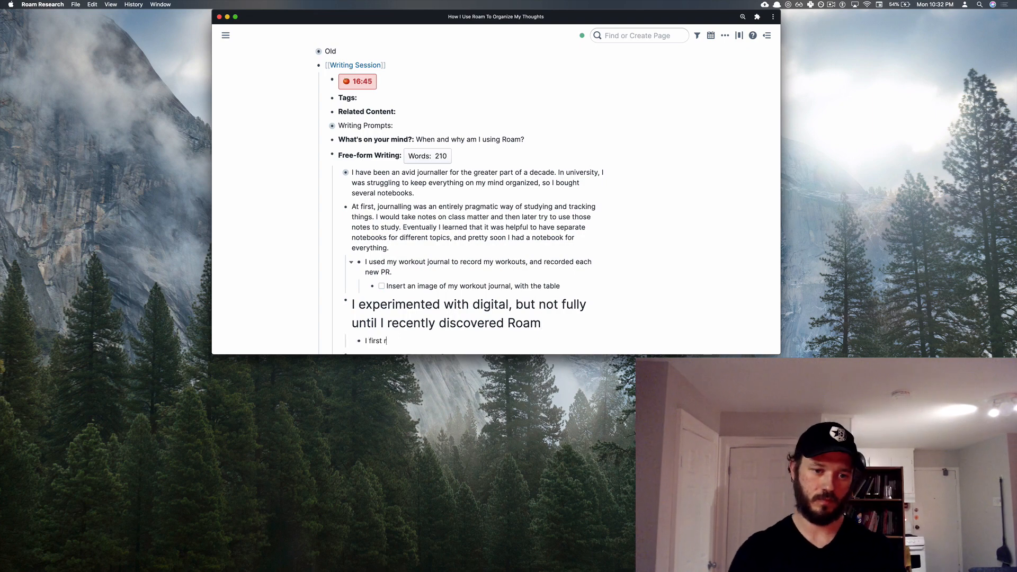
{"action": "type", "text": "eally started experimenting with a more digital form of journalling when I was travelling in Thailand "}
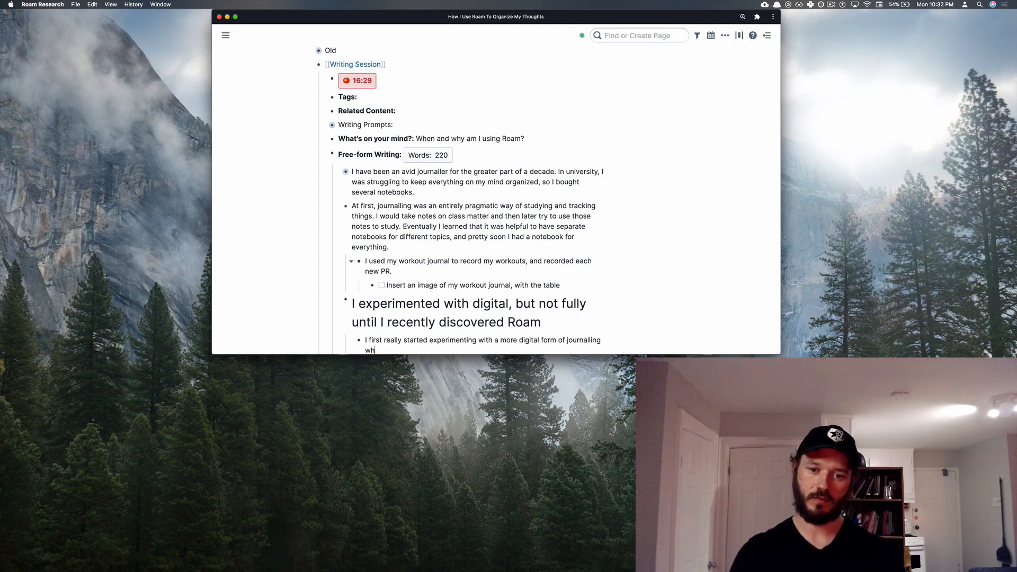
{"action": "type", "text": "and running"}
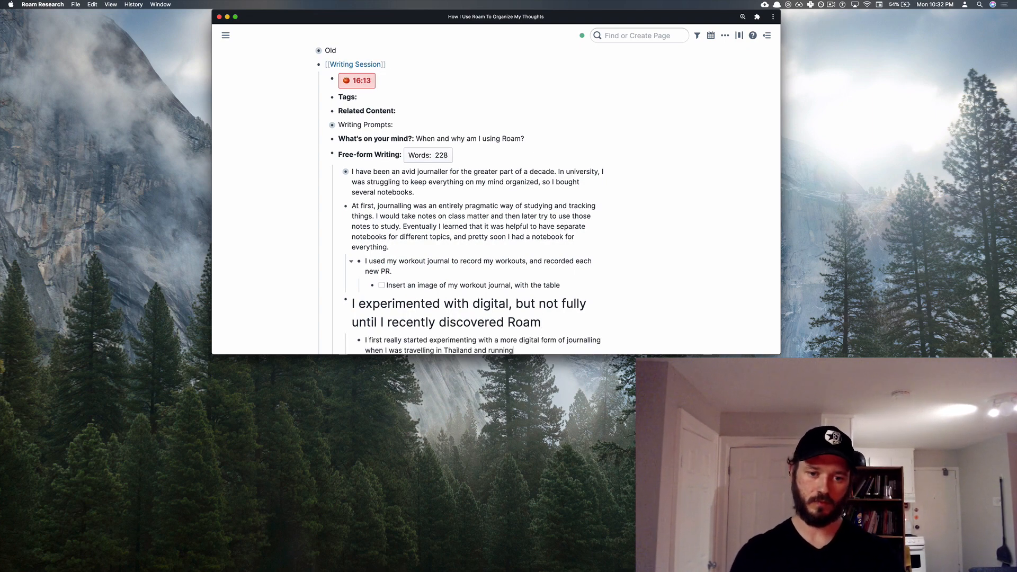
Finish the Thailand block with running a small freelancing business and taking notes on freelancing and sales courses and books started online
{"action": "type", "text": " a small freelancing business. It actually started as a way for me to take advantage od se"}
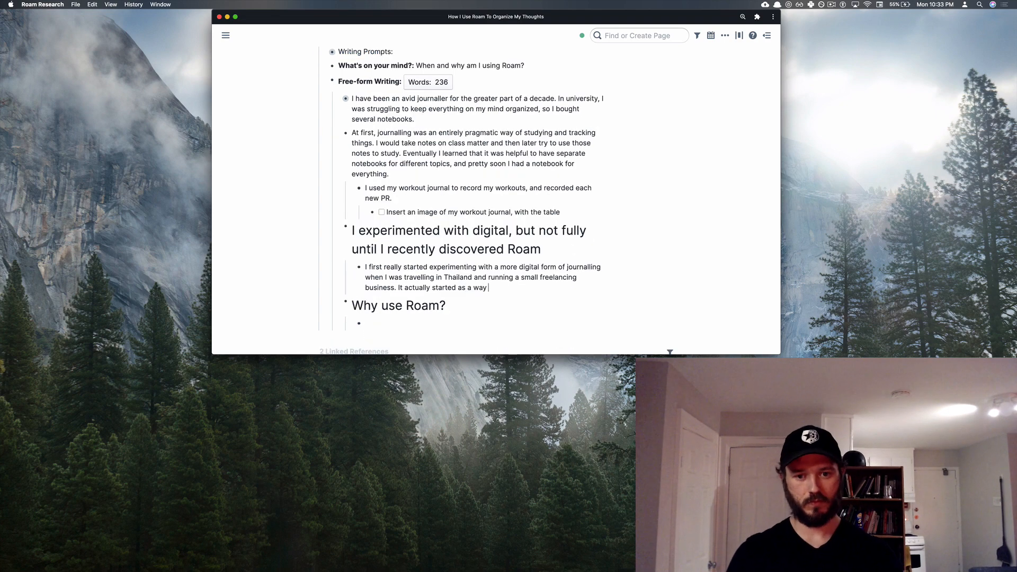
{"action": "key", "text": "BackSpace"}
{"action": "key", "text": "BackSpace"}
{"action": "key", "text": "BackSpace"}
{"action": "key", "text": "BackSpace"}
{"action": "key", "text": "BackSpace"}
{"action": "key", "text": "BackSpace"}
{"action": "key", "text": "BackSpace"}
{"action": "key", "text": "BackSpace"}
{"action": "key", "text": "BackSpace"}
{"action": "key", "text": "BackSpace"}
{"action": "key", "text": "BackSpace"}
{"action": "key", "text": "BackSpace"}
{"action": "key", "text": "BackSpace"}
{"action": "key", "text": "BackSpace"}
{"action": "key", "text": "BackSpace"}
{"action": "type", "text": "notes on a variety of freelancing and sales"}
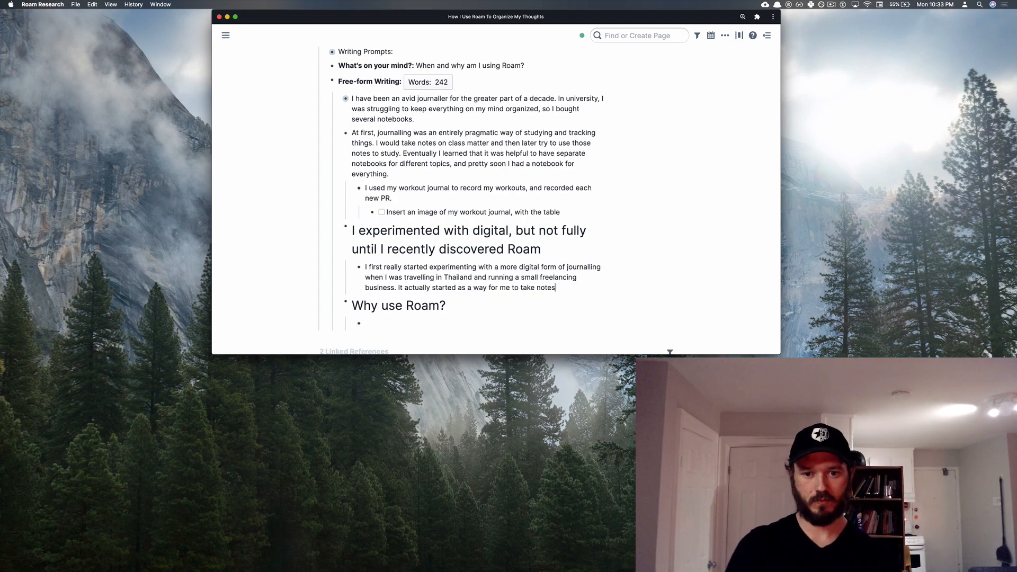
{"action": "type", "text": "had started to take online."}
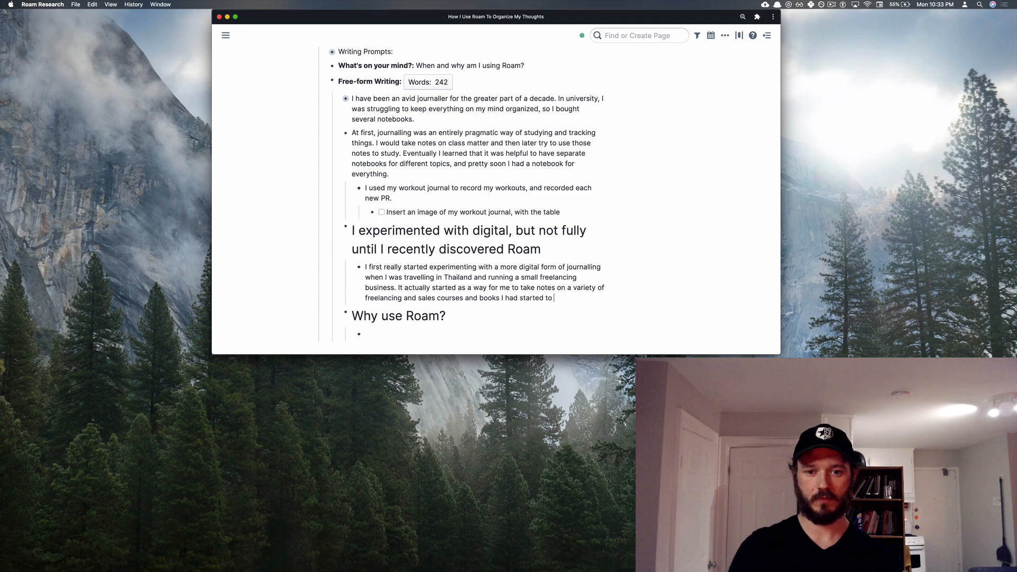
Add the block "At the time, this actually didn't seem very useful. I missed the tactile nature of using a pen and paper"
{"action": "key", "text": "Return"}
{"action": "type", "text": "At the time, this actually didn't seem very useful. I missed"}
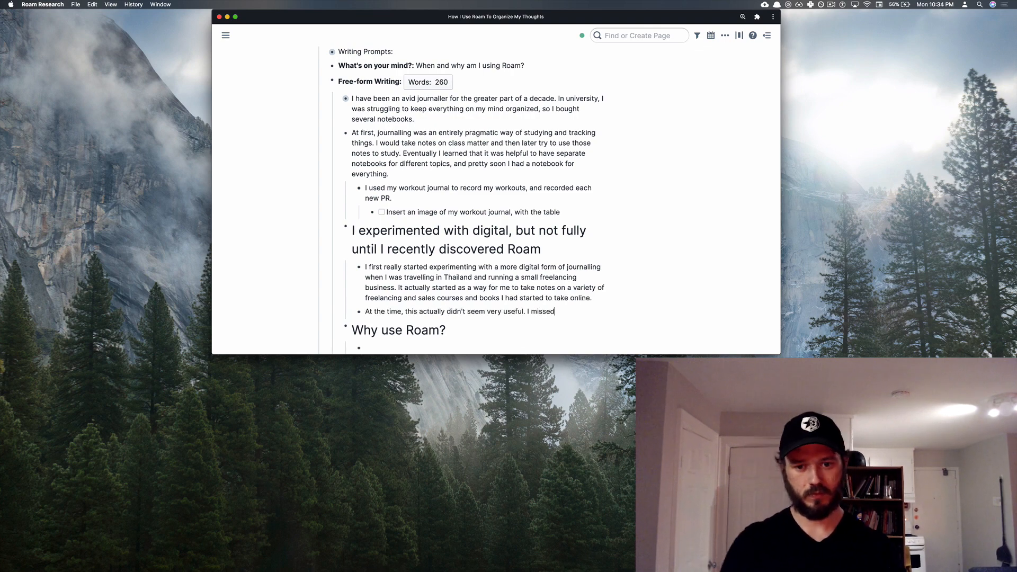
{"action": "type", "text": " the tactile nature of using a pen and paper"}
Add the level-1 heading "How I got started journalling" above the first paragraph, nest the opening paragraphs under it, and collapse it
{"action": "left_click", "coordinate": [352, 98]}
{"action": "key", "text": "Return"}
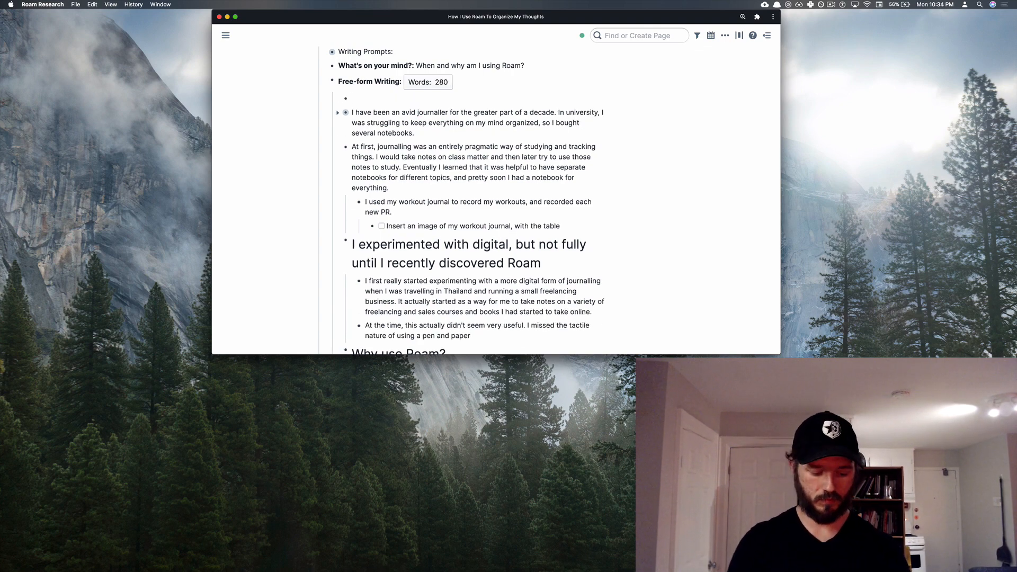
{"action": "type", "text": "How I got started journalling"}
{"action": "scroll", "coordinate": [339, 193], "scroll_direction": "up", "scroll_amount": 5}
{"action": "scroll", "coordinate": [494, 243], "scroll_direction": "down", "scroll_amount": 5}
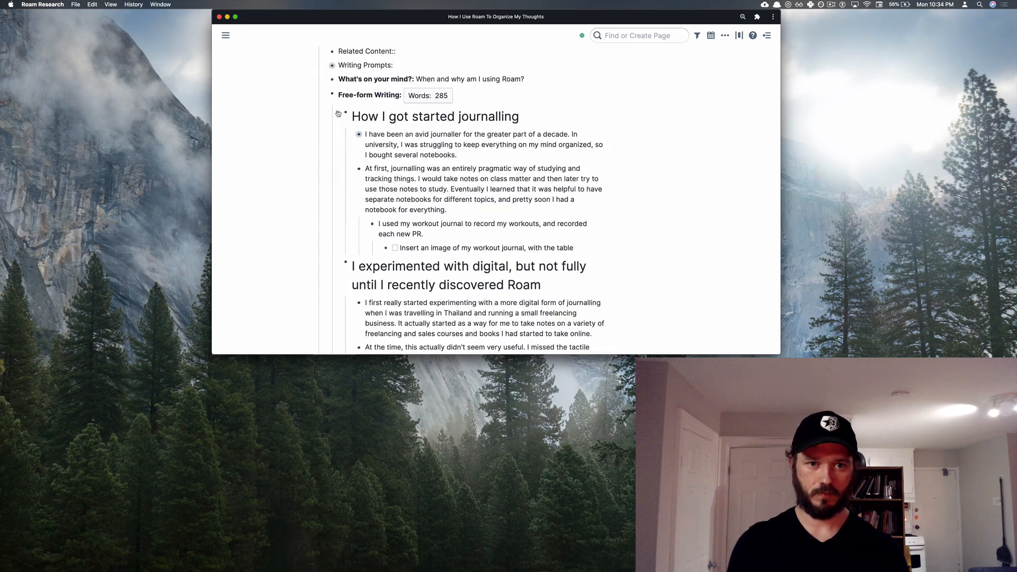
{"action": "left_click", "coordinate": [338, 115]}
Add the level-1 heading "Going digital" and nest the "I experimented with digital" line under it as plain text with its blocks
{"action": "left_click", "coordinate": [365, 139]}
{"action": "type", "text": "Going digital"}
{"action": "key", "text": "Return"}
{"action": "key", "text": "Tab"}
{"action": "key", "text": "Down"}
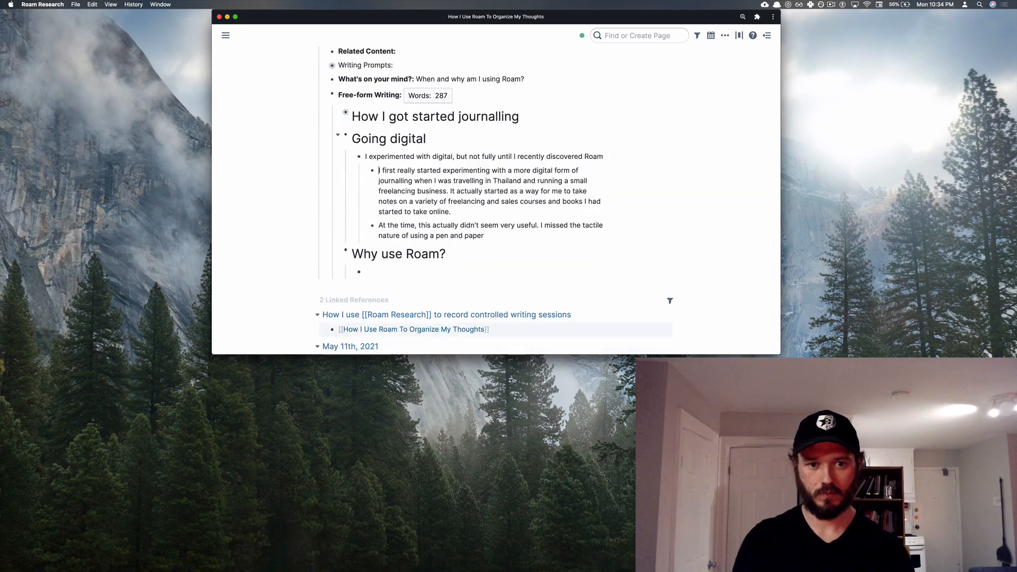
Under "Why use Roam?", write one block on Roam replacing the hardcover journal and another on still carrying a bullet journal for off-the-cuff thinking
{"action": "type", "text": "irst note-taking app that I've found genuinel"}
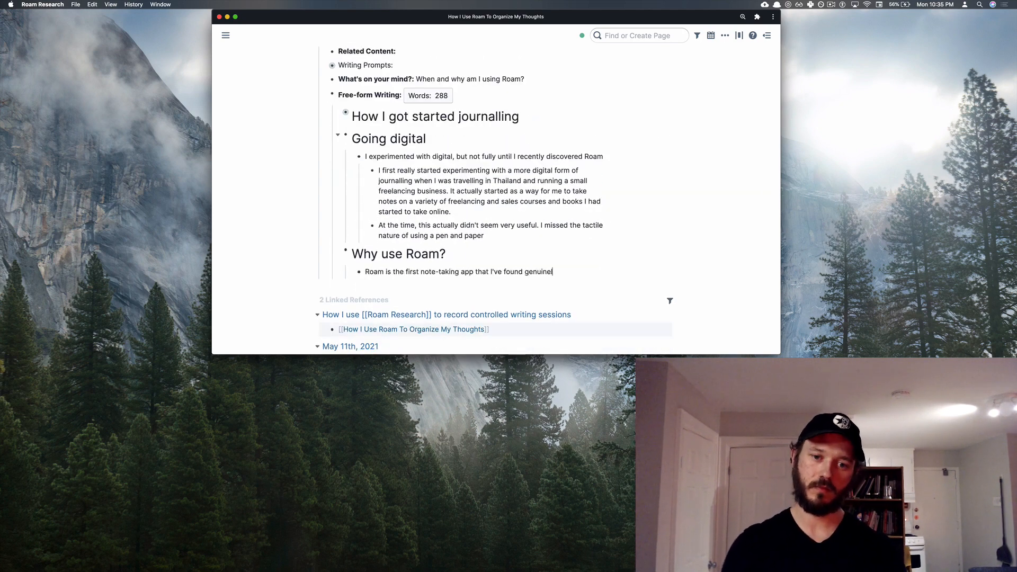
{"action": "type", "text": "y useful as a replacement for my hardcover journal."}
{"action": "key", "text": "Return"}
{"action": "type", "text": "I ac"}
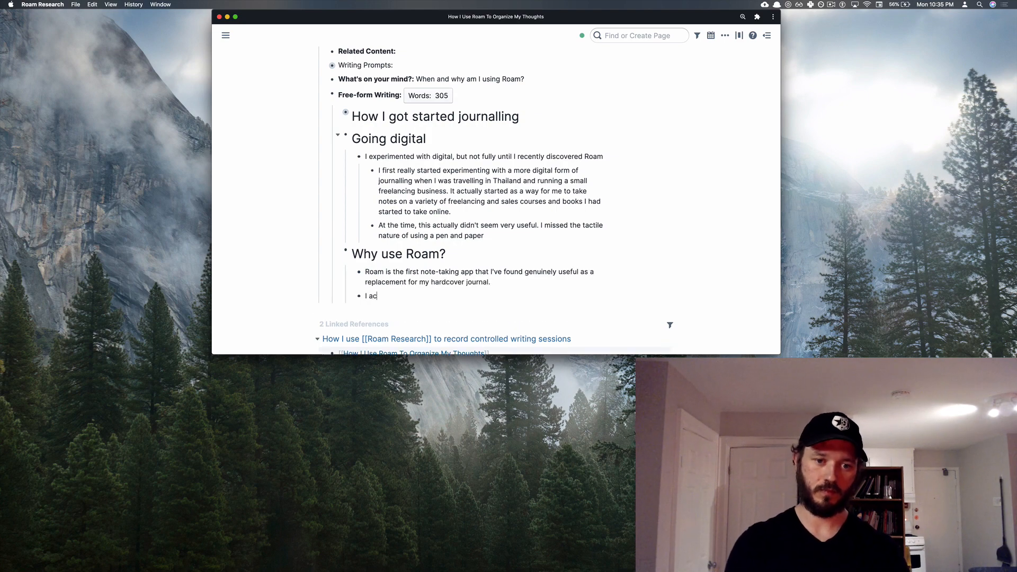
{"action": "type", "text": "tually continue to carry a bullet jounral for off-the-cuff think"}
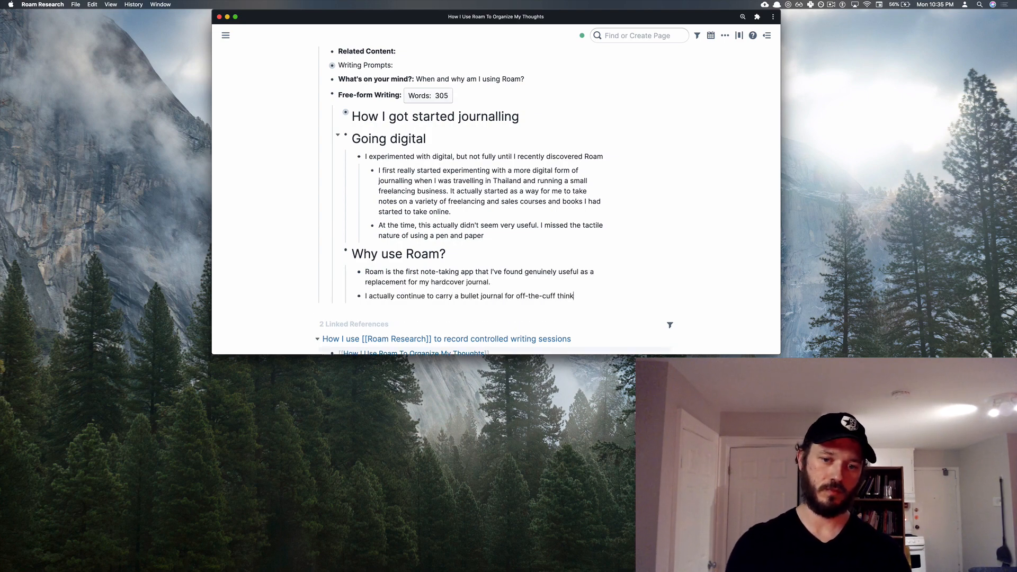
{"action": "type", "text": "ing as I go, but I like to use the digital version for anything that I think I will use long-term."}
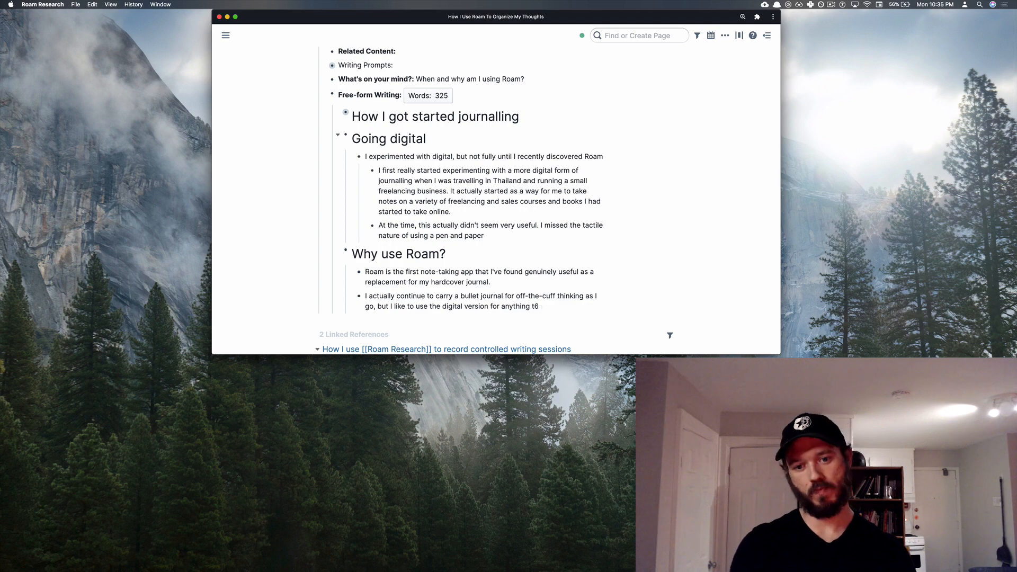
Add a "For example" block about taking notes on everything interesting enough to go back to, making it easier to organize thoughts
{"action": "key", "text": "Return"}
{"action": "type", "text": "I acv"}
{"action": "key", "text": "BackSpace"}
{"action": "key", "text": "BackSpace"}
{"action": "key", "text": "BackSpace"}
{"action": "key", "text": "BackSpace"}
{"action": "key", "text": "BackSpace"}
{"action": "type", "text": "For example, I take notes now on "}
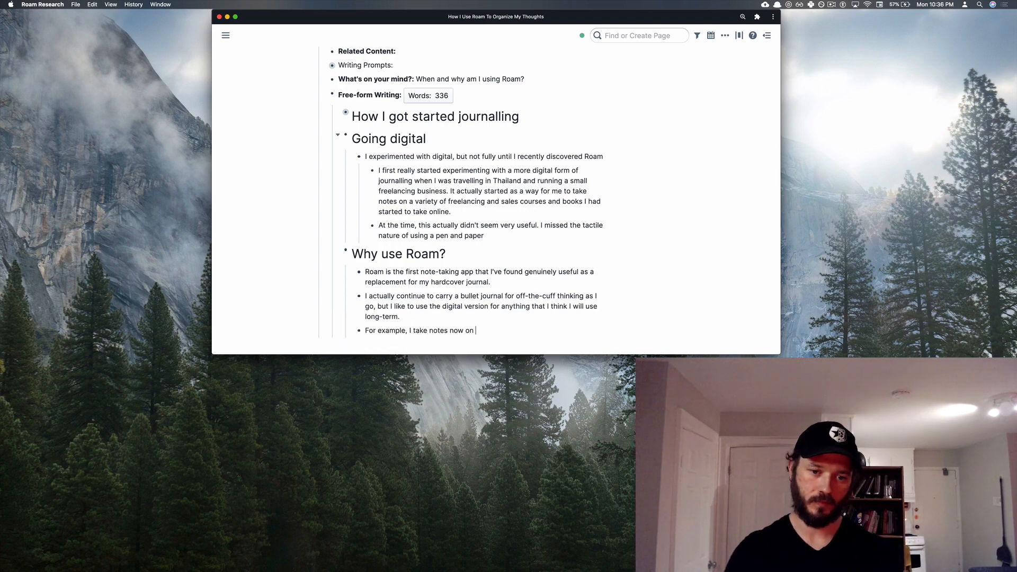
{"action": "type", "text": "everything that I consume and find interesting enough to possibly go back"}
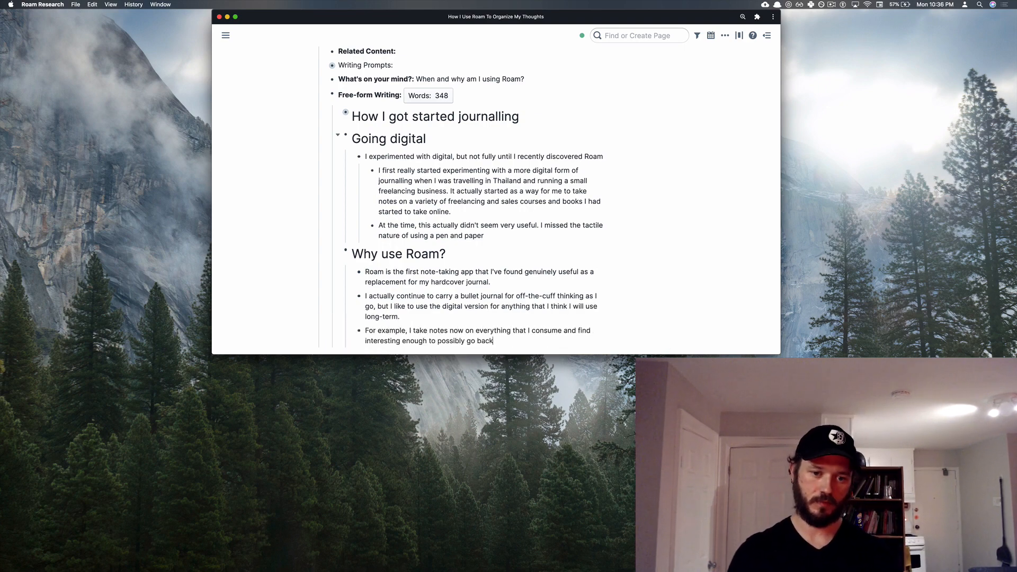
{"action": "type", "text": " to in the future. I don't do this for everything (nor do "}
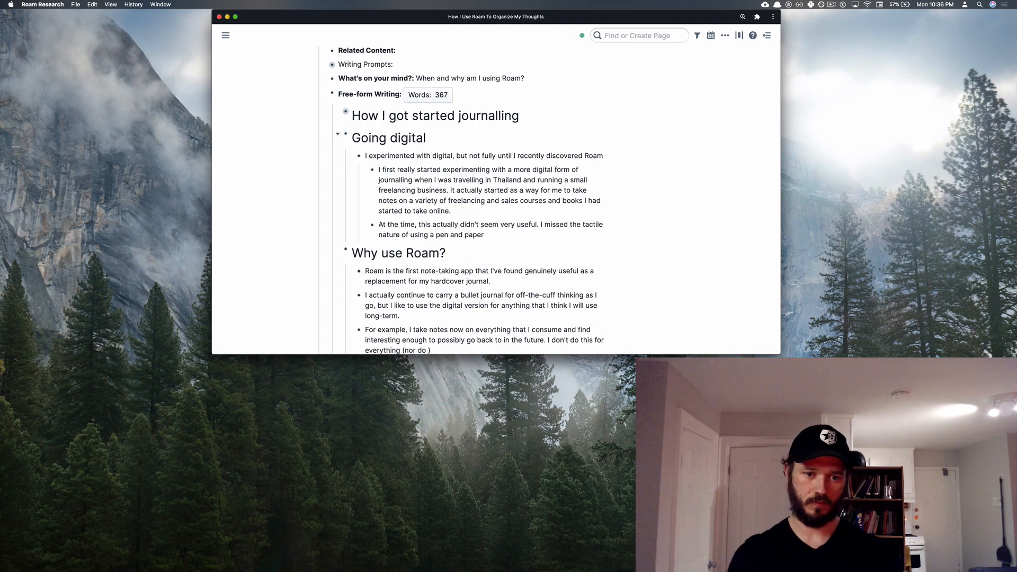
{"action": "type", "text": "I think I ever will), but I do think "}
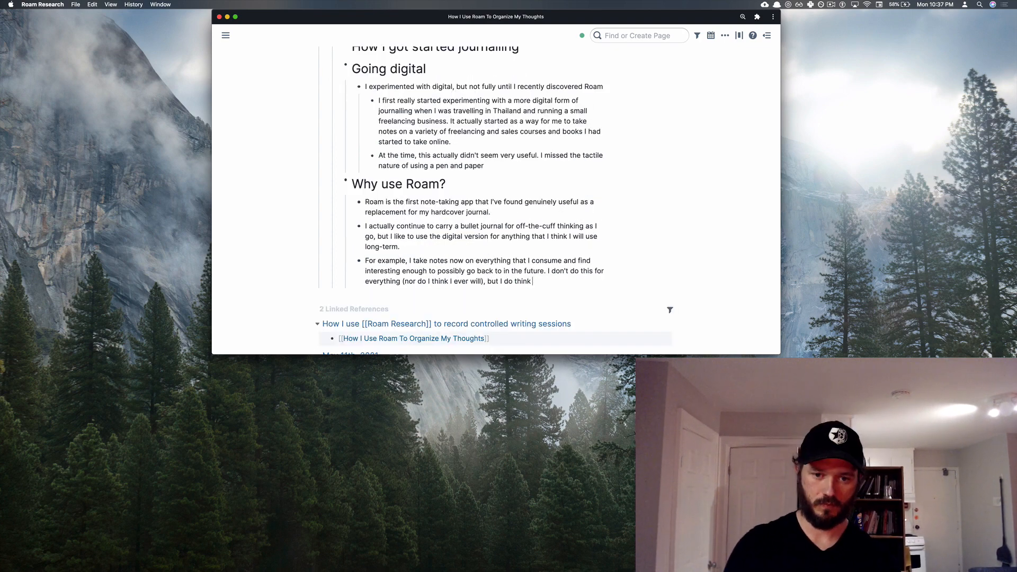
{"action": "type", "text": "that this will make it easier to organize my thoughts."}
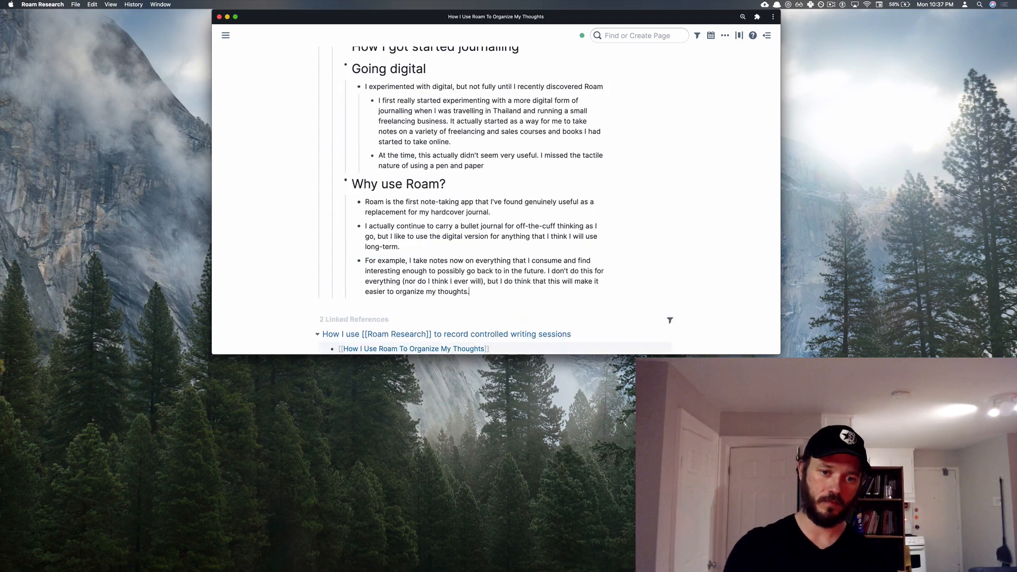
Add the level-3 heading "Beyond just storing information though, I am also using Roam as my daily driver for most things."
{"action": "key", "text": "Return"}
{"action": "type", "text": "Beyond just storing information though, I am also "}
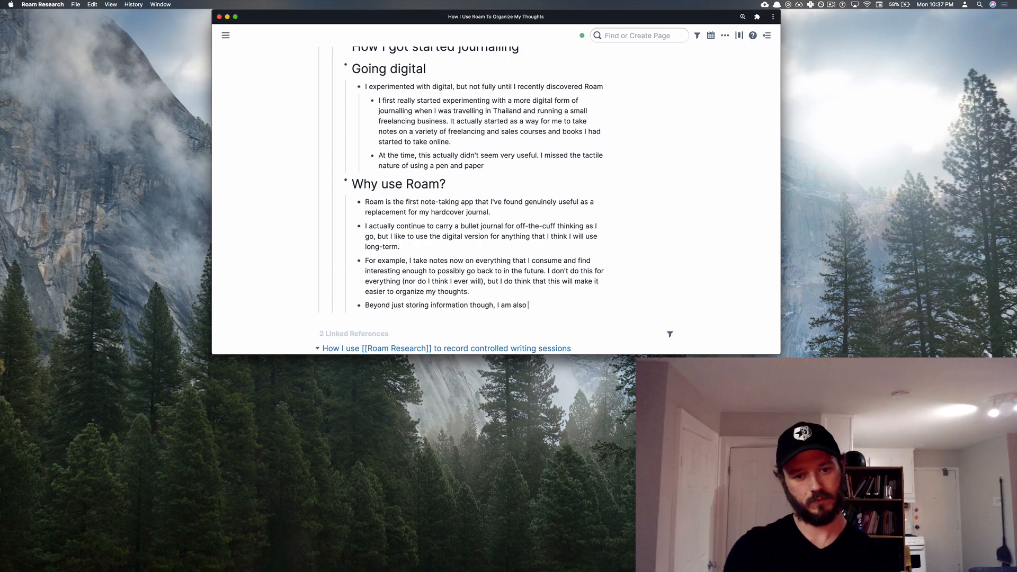
{"action": "type", "text": "using Roam as my daily driver for most things."}
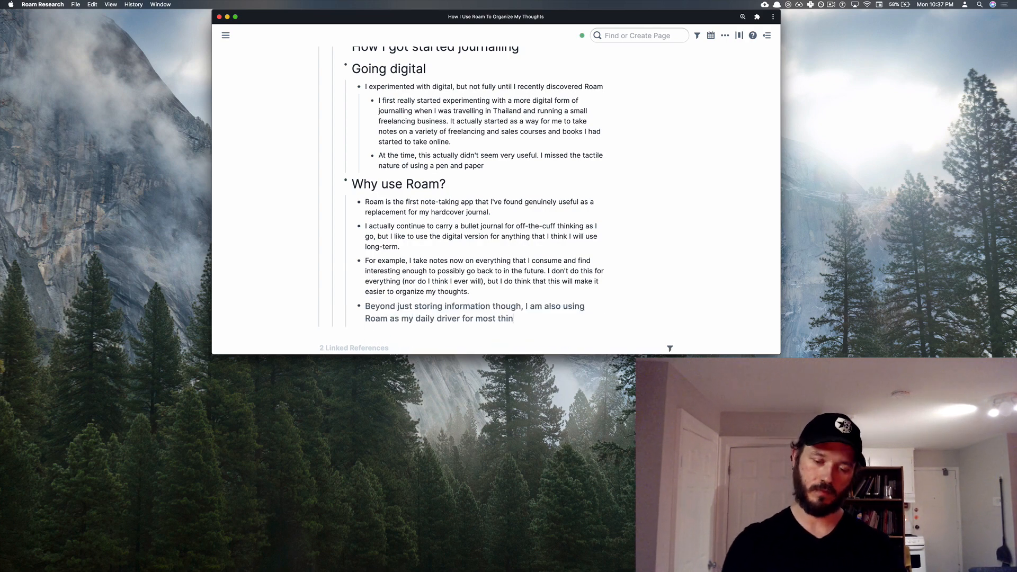
Nest a block about keeping projects and personal notes in Roam and building systems: writing template, daily notes, weekly, quarterly reviews
{"action": "key", "text": "Return"}
{"action": "key", "text": "Tab"}
{"action": "type", "text": "Many of my projects and personal notes are in Roam. I've starte"}
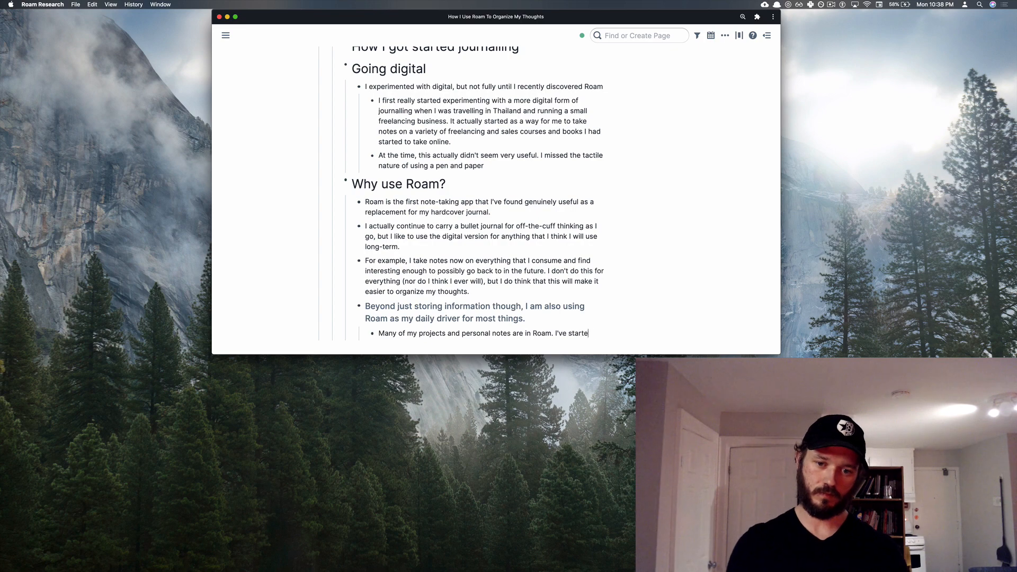
{"action": "type", "text": "d to build systems such as my writing template, daily notes, we"}
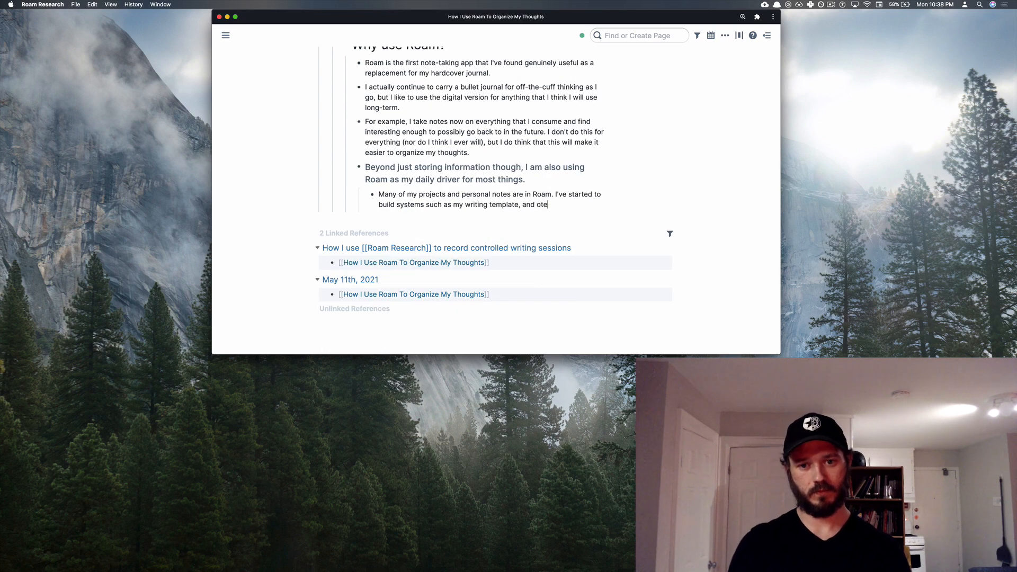
{"action": "type", "text": "ekly, quarterly reviews"}
{"action": "key", "text": "alt+Left"}
{"action": "key", "text": "alt+Left"}
{"action": "key", "text": "alt+Left"}
{"action": "key", "text": "Left"}
{"action": "key", "text": "Left"}
{"action": "type", "text": "notes"}
{"action": "key", "text": "Down"}
Continue the nested block about not having fully grasped Roam's power yet, being able to build on it, and its simplicity as the biggest driver
{"action": "type", "text": ". I haven't d"}
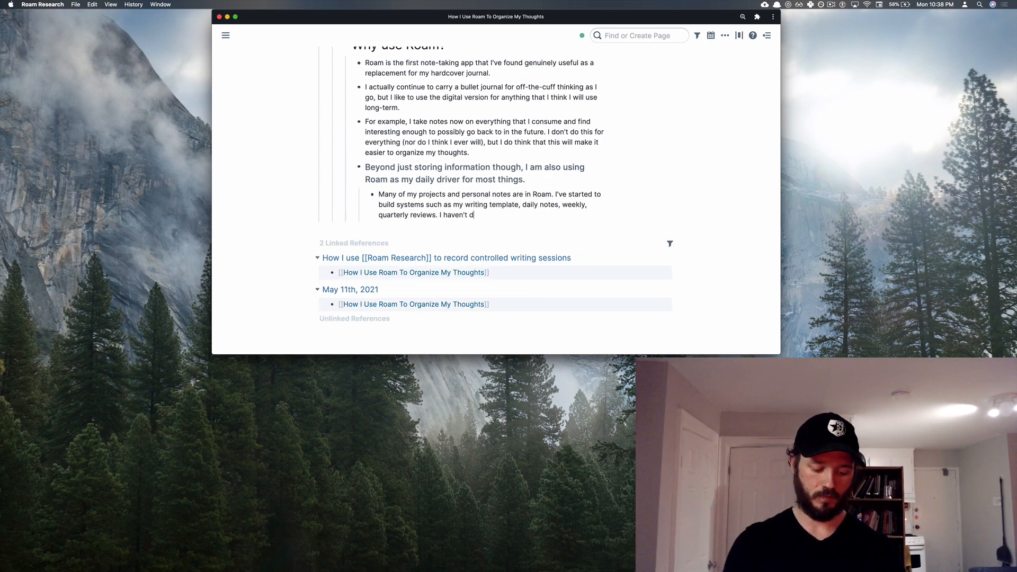
{"action": "key", "text": "BackSpace"}
{"action": "type", "text": "fully grasped the full power of it yet, and I don't know what "}
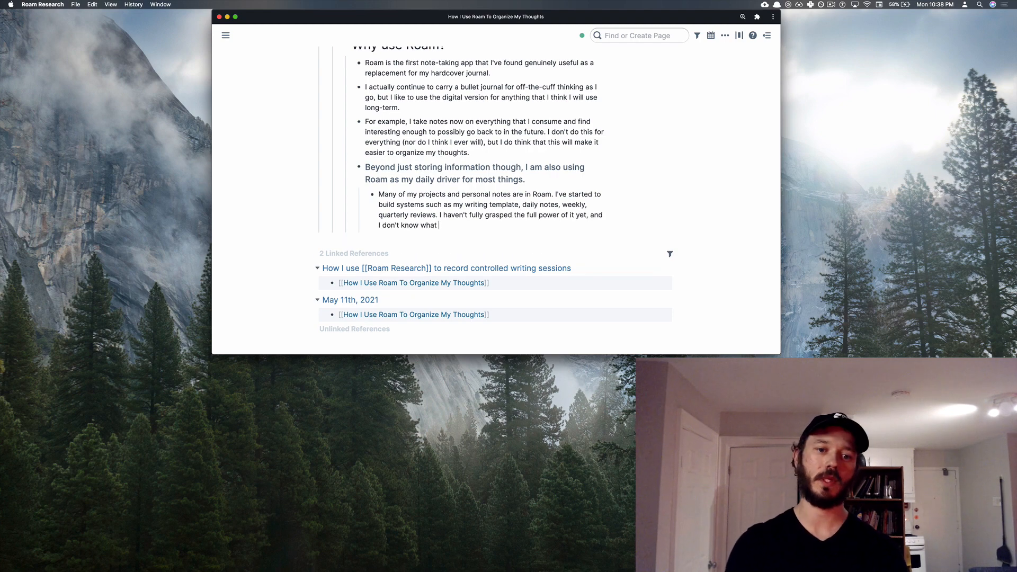
{"action": "type", "text": "will stick, but I do know that I can build on it. And the simplicity"}
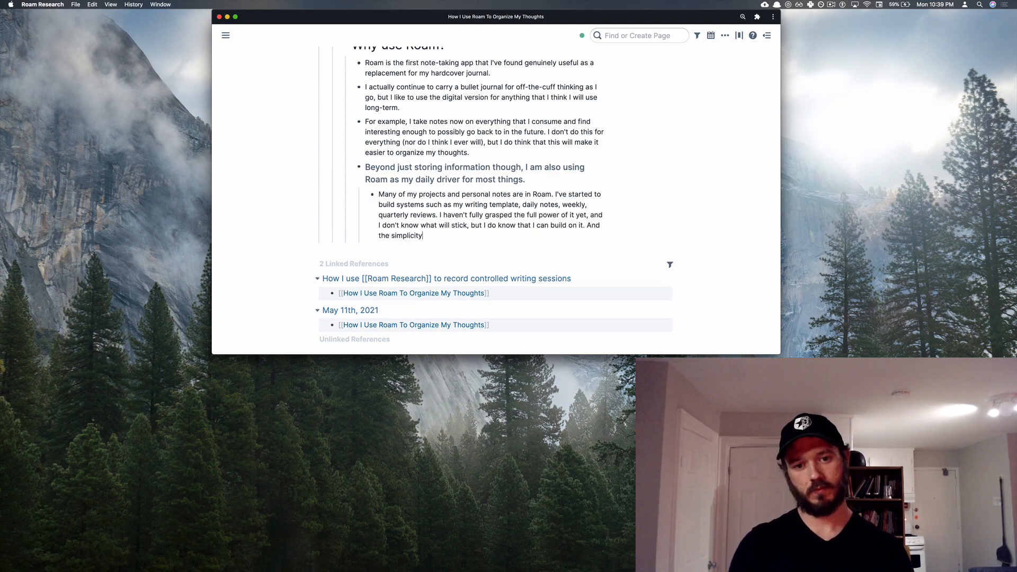
{"action": "type", "text": " of it is the biggest driver of that mentality."}
Add the level-1 heading "I still use Notion too" at the level of "Why use Roam?", with an empty block nested under it
{"action": "key", "text": "Return"}
{"action": "key", "text": "shift+Tab"}
{"action": "key", "text": "shift+Tab"}
{"action": "type", "text": "I still use N"}
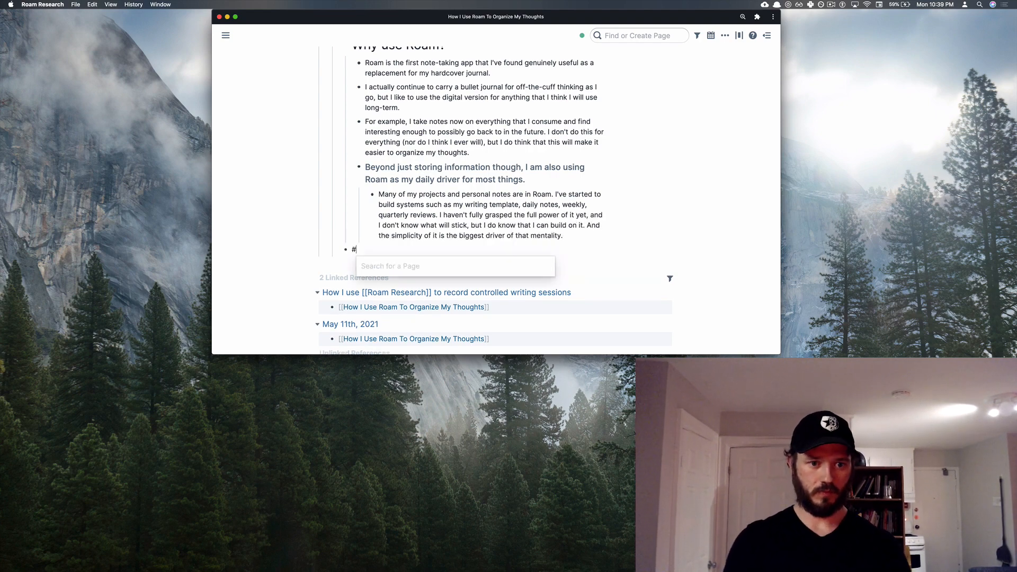
{"action": "type", "text": "otion too"}
{"action": "key", "text": "Return"}
{"action": "key", "text": "Tab"}
Insert the level-3 heading "I still use a physical journal for the raw shit" below the hardcover journal block
{"action": "scroll", "coordinate": [496, 196], "scroll_direction": "up", "scroll_amount": 1}
{"action": "left_click", "coordinate": [491, 118]}
{"action": "key", "text": "Return"}
{"action": "type", "text": "@@@"}
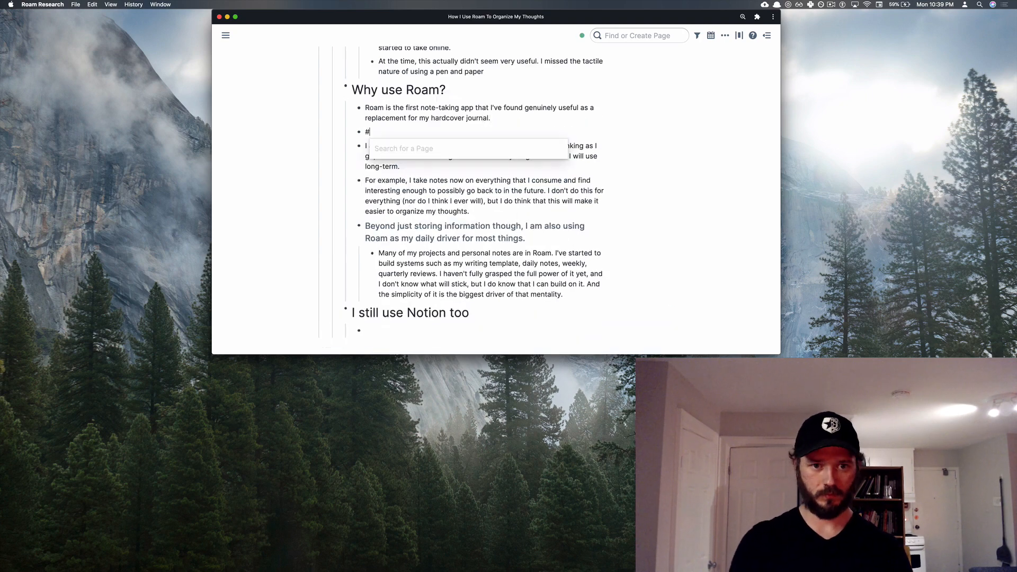
{"action": "key", "text": "BackSpace"}
{"action": "key", "text": "BackSpace"}
{"action": "key", "text": "BackSpace"}
{"action": "type", "text": "I still use a physical journal for the raw shit"}
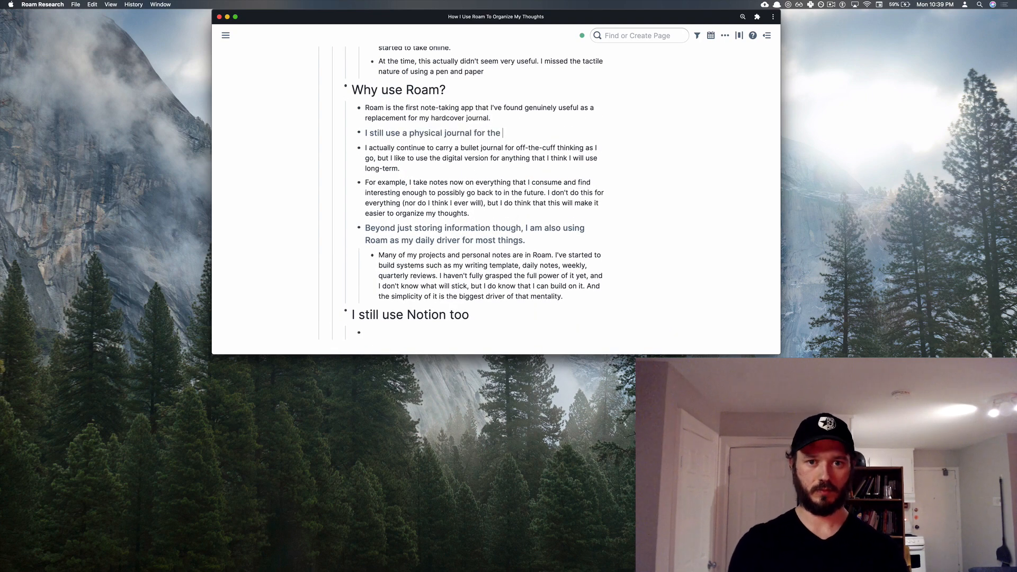
{"action": "key", "text": "super+alt+3"}
Nest the bullet journal block and the "For example" block under the physical journal heading
{"action": "key", "text": "Down"}
{"action": "key", "text": "shift+Down"}
{"action": "key", "text": "shift+Down"}
{"action": "key", "text": "shift+Down"}
{"action": "key", "text": "shift+Down"}
{"action": "key", "text": "Tab"}
Write under "I still use Notion too" that most projects and [[personal financial statements]] stay in Notion, great for structured content but poor for loosely formatted or organic content
{"action": "left_click", "coordinate": [471, 315]}
{"action": "key", "text": "Down"}
{"action": "type", "text": "Most of my projects and my [[person"}
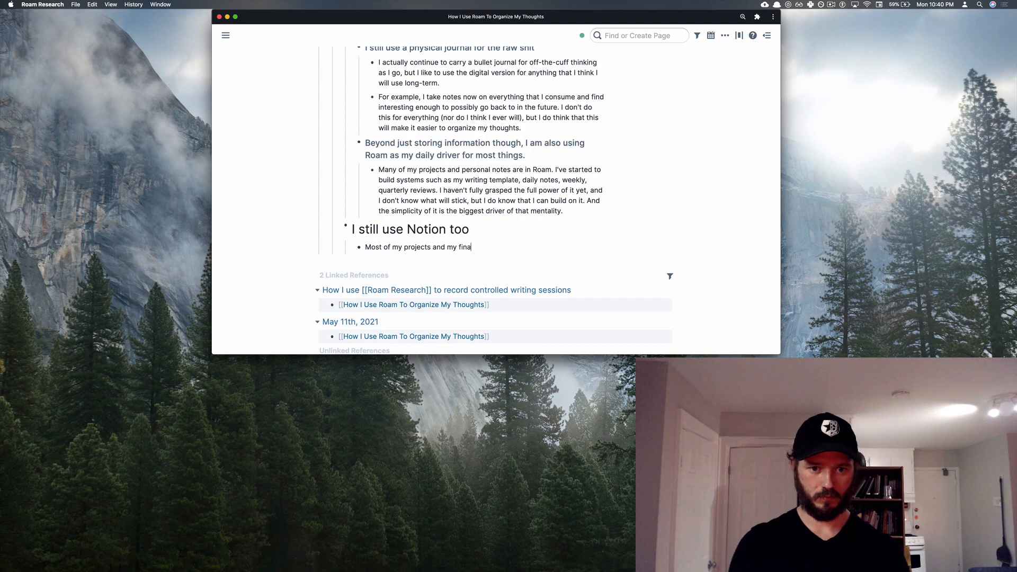
{"action": "type", "text": "al financial statements]] are still stored in Notion. T"}
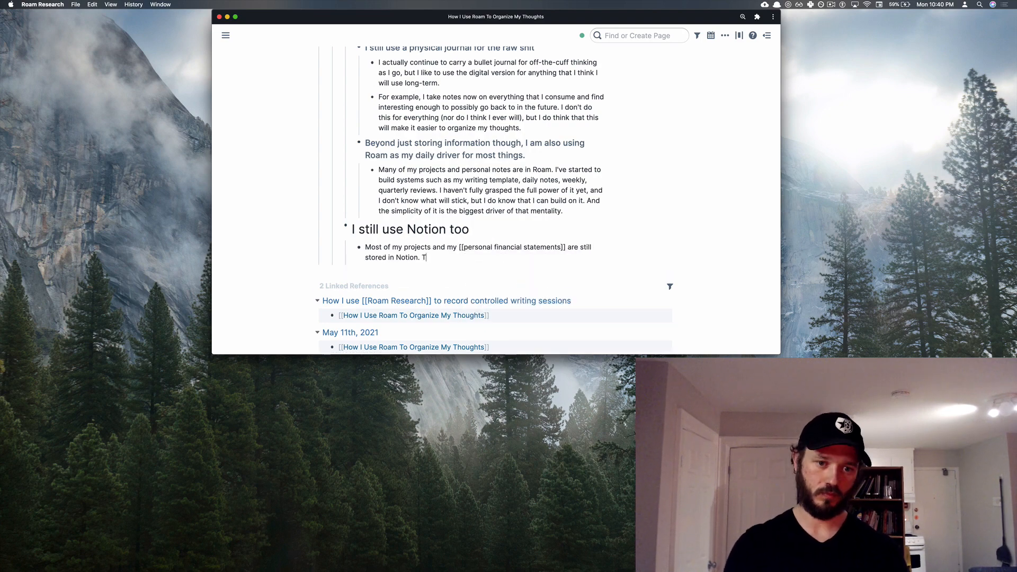
{"action": "type", "text": "his is because Notion is great for very structured content, b"}
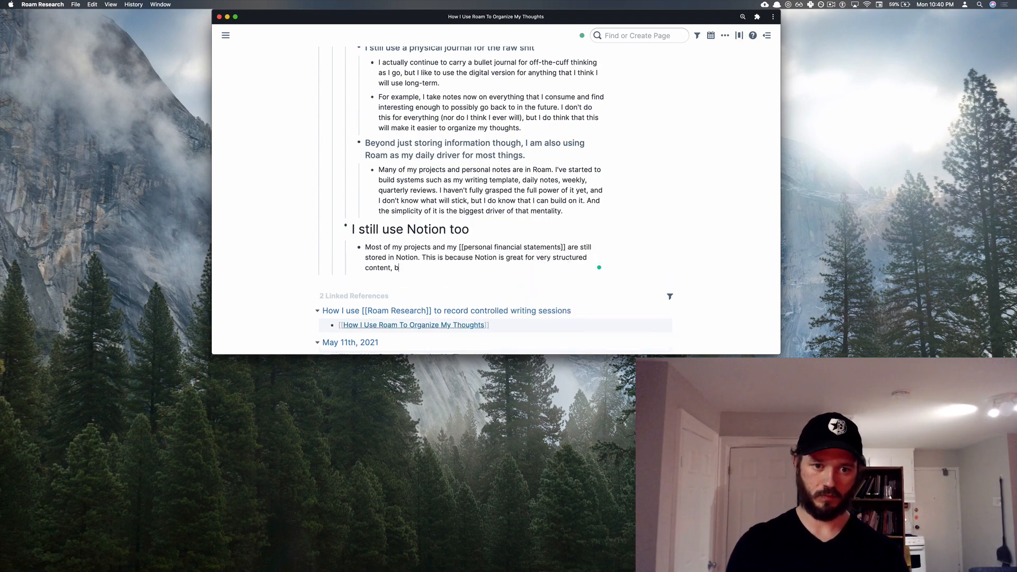
{"action": "type", "text": "ut kind of sucks for more loosely formatted or organic"}
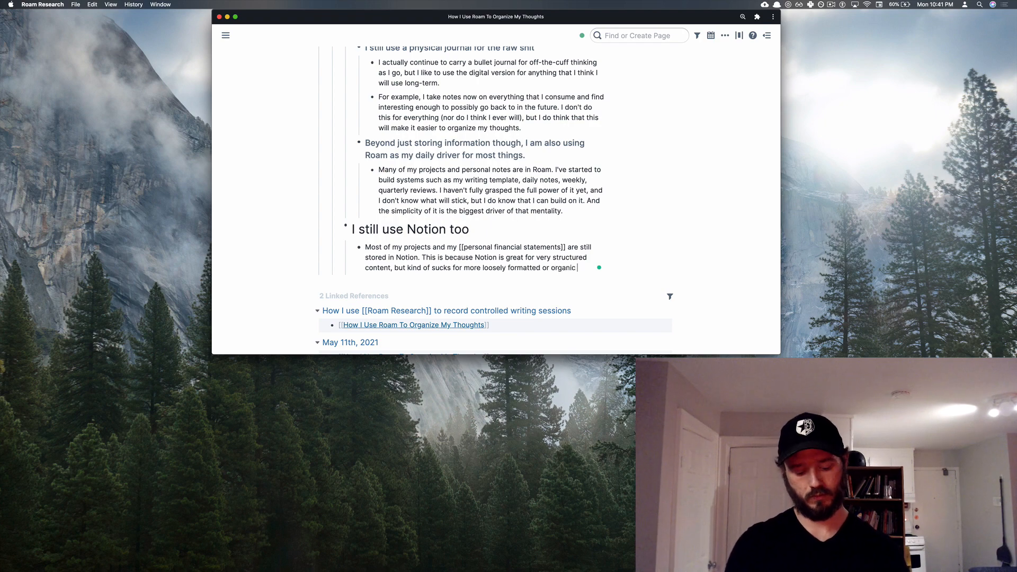
{"action": "scroll", "coordinate": [496, 200], "scroll_direction": "up", "scroll_amount": 6}
{"action": "type", "text": "content."}
Add the level-3 heading "I use Notion to manage many of my multi-stage projects like my podcast" below the personal financial statements block
{"action": "key", "text": "Return"}
{"action": "type", "text": "I use Not"}
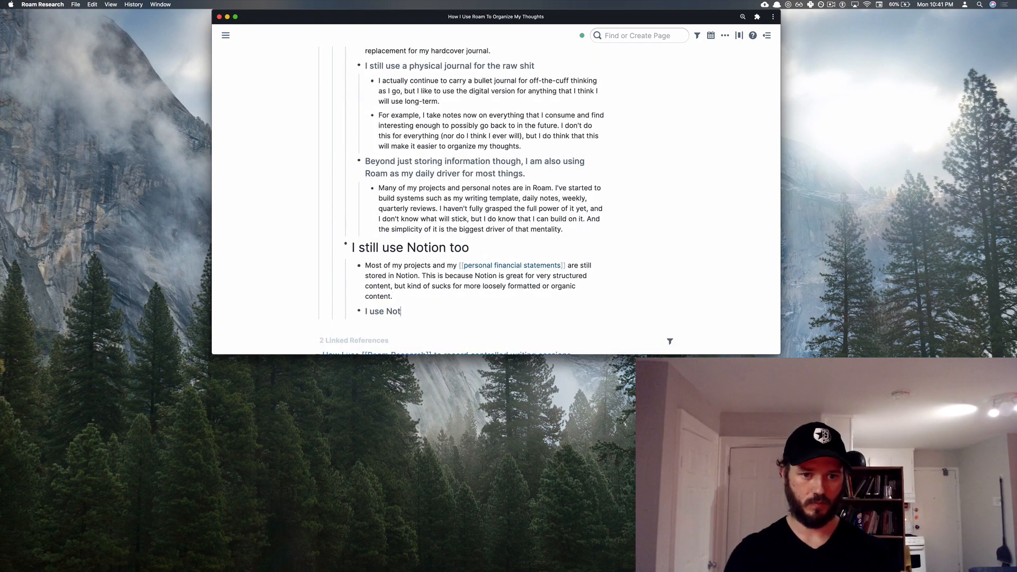
{"action": "type", "text": "ion to manage my many of my multi-stage projects"}
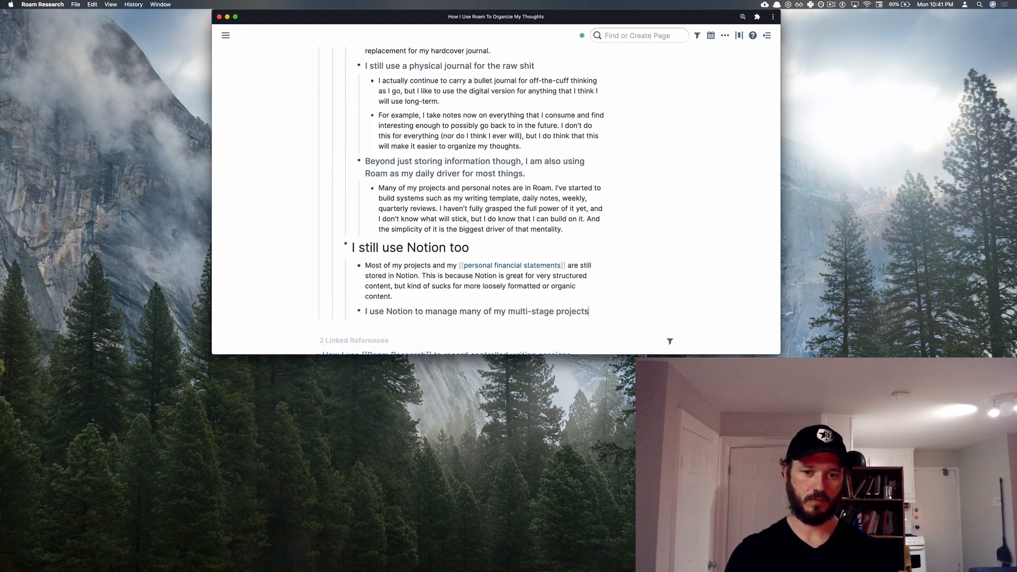
{"action": "type", "text": " like my podcast"}
Nest a block about each new episode going into a Notion database, with the child "That database includes stages for each part of the process:"
{"action": "key", "text": "Return"}
{"action": "key", "text": "Tab"}
{"action": "type", "text": "For each new episode that I decide I want to start explo"}
{"action": "scroll", "coordinate": [495, 212], "scroll_direction": "down", "scroll_amount": 3}
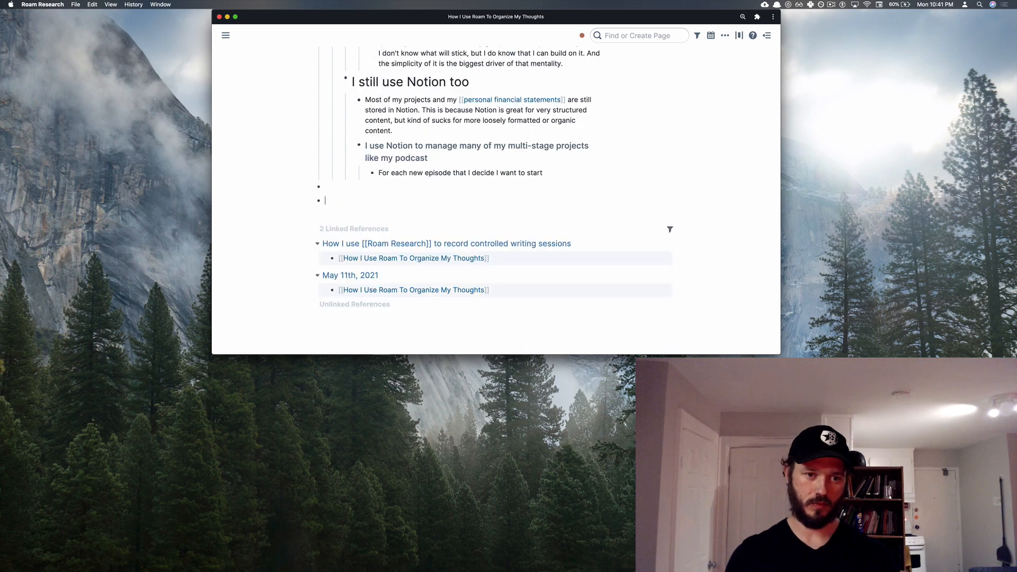
{"action": "type", "text": "ring goes into a Notion database."}
{"action": "key", "text": "Return"}
{"action": "key", "text": "Tab"}
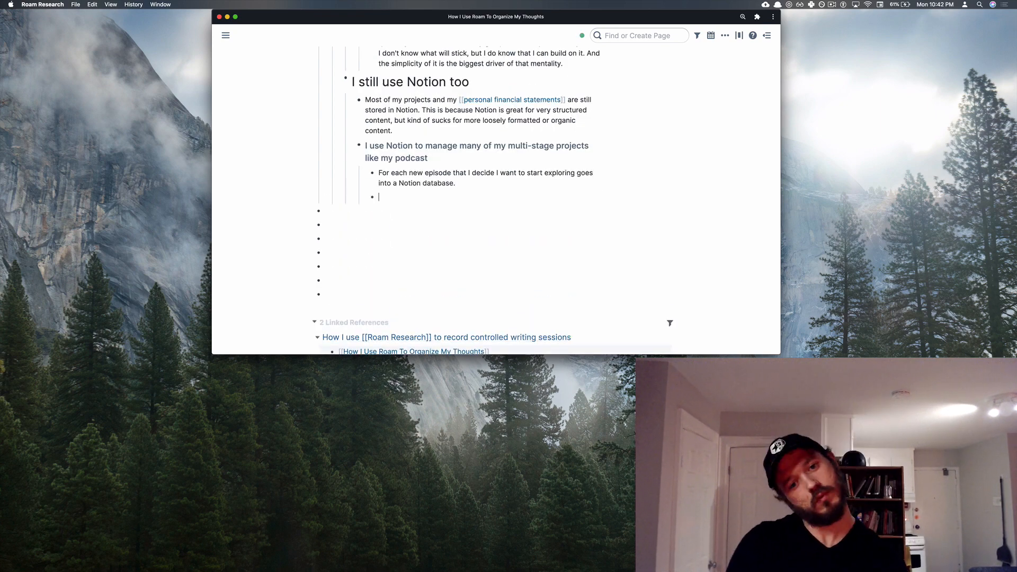
{"action": "type", "text": "That database includes stages for each part of the process:"}
List the first stages "Invite", "Schedule" and "Record (scheduled)" as nested blocks under the process line
{"action": "key", "text": "Return"}
{"action": "key", "text": "Tab"}
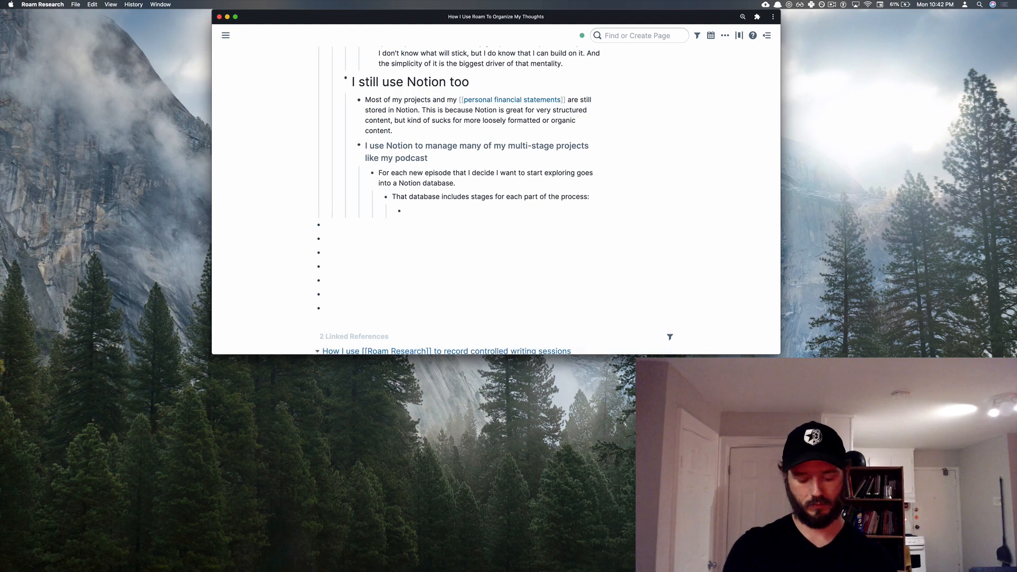
{"action": "type", "text": "Invite a"}
{"action": "key", "text": "BackSpace"}
{"action": "key", "text": "BackSpace"}
{"action": "key", "text": "BackSpace"}
{"action": "key", "text": "Return"}
{"action": "type", "text": "Schedule"}
{"action": "key", "text": "Return"}
{"action": "type", "text": "Record"}
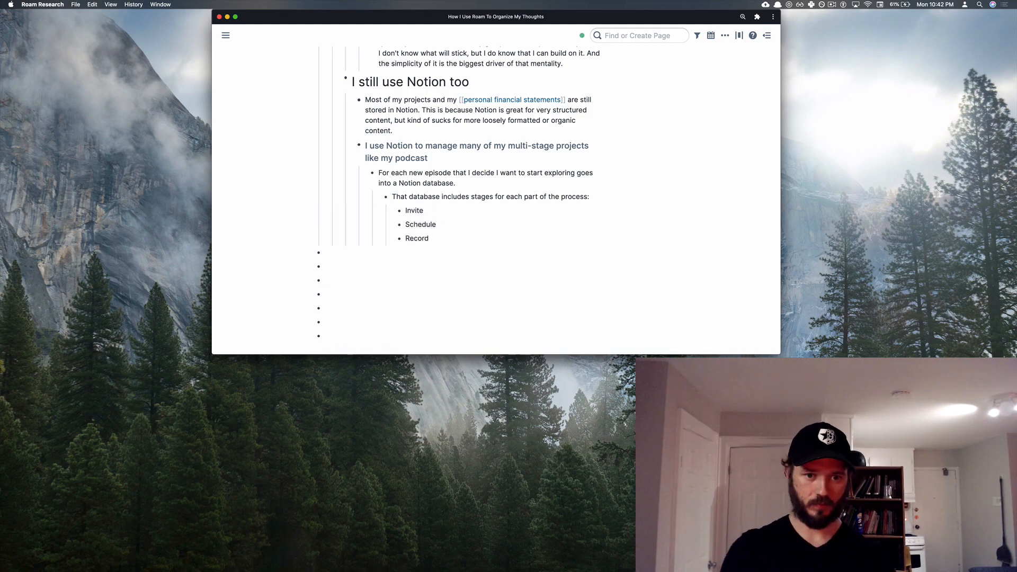
{"action": "type", "text": " (scheduled)"}
Continue the stage list with "Review recording", "Send for Edit" and "Review the Edit"
{"action": "key", "text": "Return"}
{"action": "type", "text": "Review recorit"}
{"action": "key", "text": "Return"}
{"action": "type", "text": "Review th"}
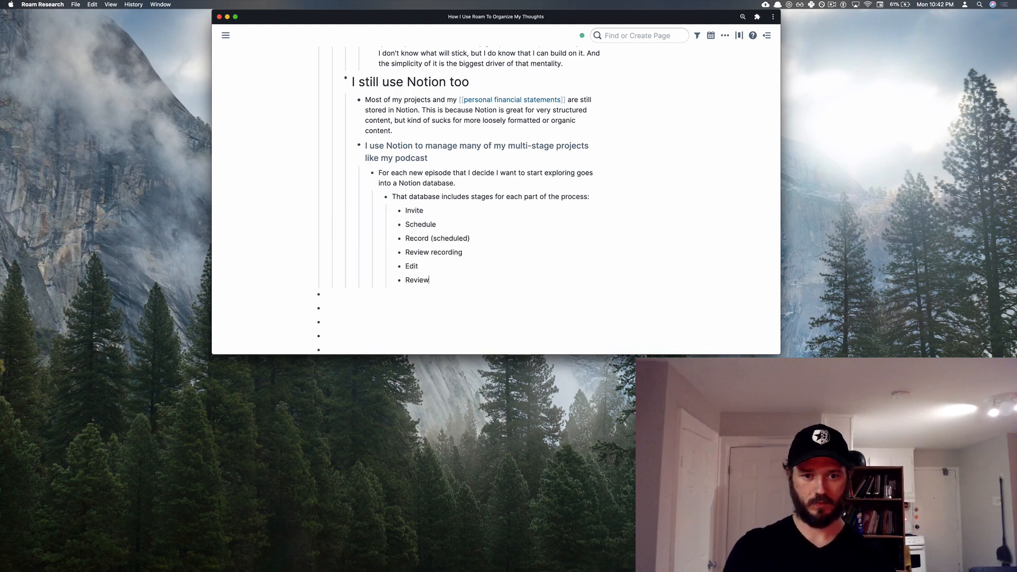
{"action": "key", "text": "Up"}
{"action": "key", "text": "super+Left"}
{"action": "type", "text": "Send for"}
{"action": "key", "text": "Down"}
{"action": "type", "text": "e Edit"}
Complete the stage list with "Schedule" and "Done"
{"action": "key", "text": "Return"}
{"action": "key", "text": "Return"}
{"action": "type", "text": "Publishe"}
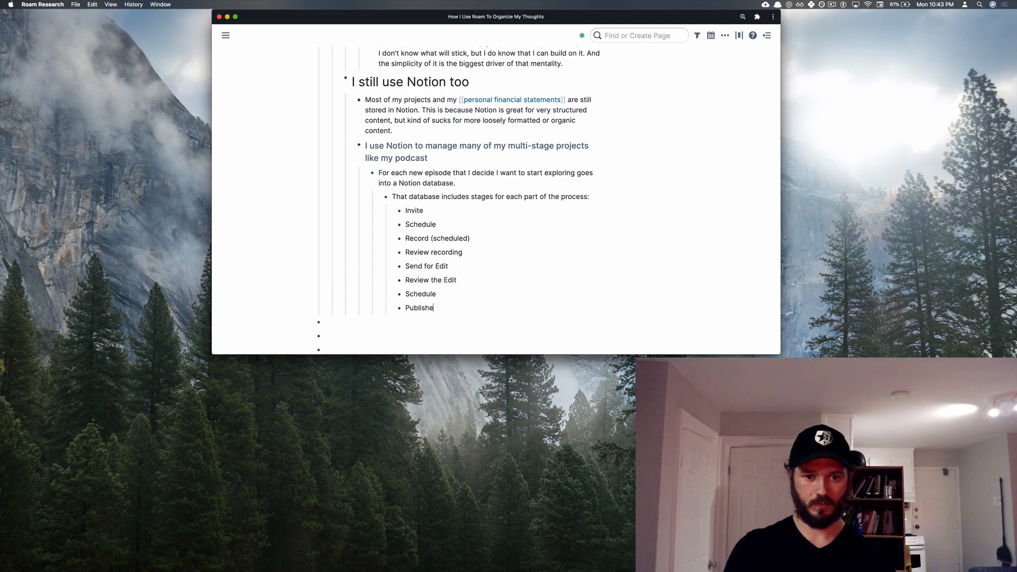
{"action": "key", "text": "super+BackSpace"}
{"action": "type", "text": "Done"}
Add a block level with the process line about not knowing how to organize this in Roam, not wanting to shoe-horn it in, and the right tool for the job
{"action": "key", "text": "Return"}
{"action": "type", "text": "I don't I don't know how"}
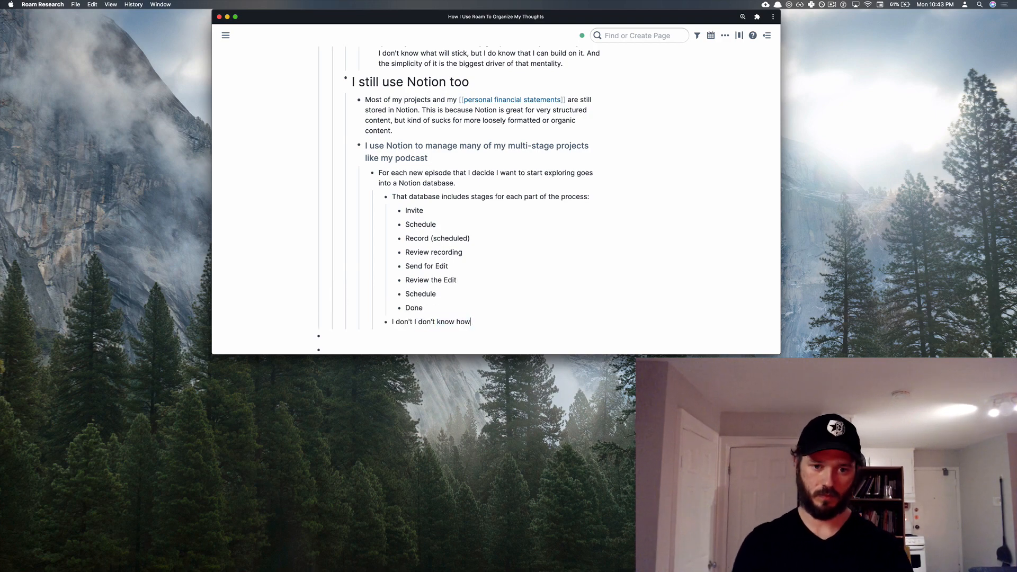
{"action": "type", "text": " I would organize this sort of project in Roam, and frankly I don't wan"}
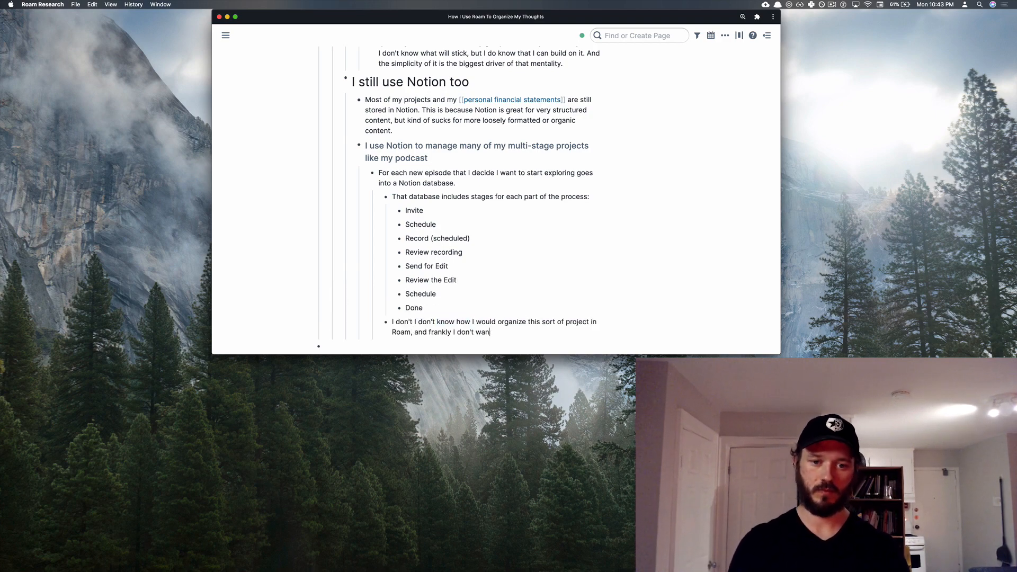
{"action": "type", "text": "t to shoe-horn it in. The right tool for the job, as they say."}
Add the level-3 heading "I also use Notion for shared projects" at the level of the multi-stage projects heading
{"action": "key", "text": "Return"}
{"action": "key", "text": "shift+Tab"}
{"action": "key", "text": "shift+Tab"}
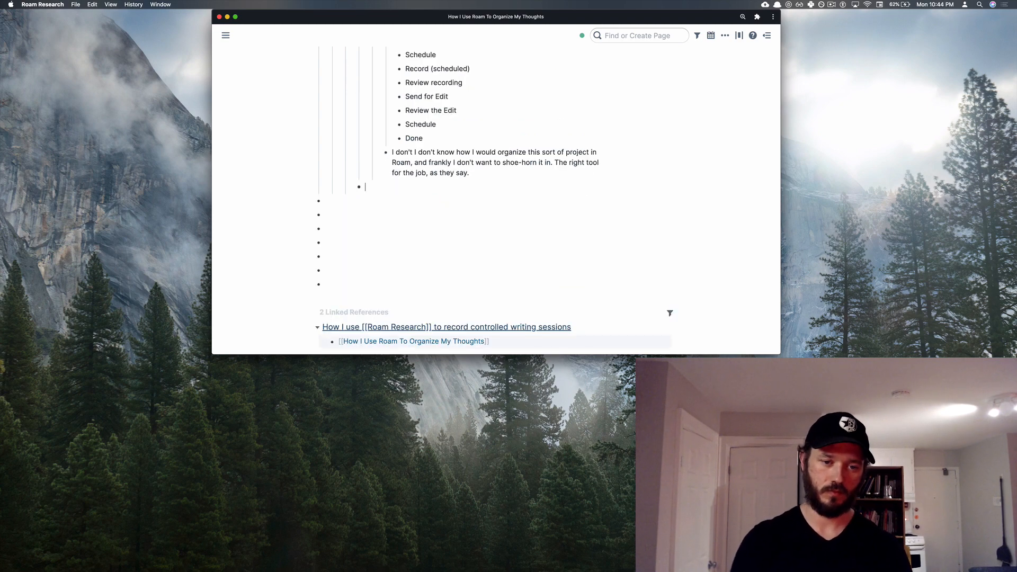
{"action": "type", "text": "I also use Notion for shared projects"}
Nest a block saying Roam sucks at sharing notes, a shared link lets someone query your entire graph, and everyone should keep their graph entirely private
{"action": "key", "text": "Return"}
{"action": "key", "text": "Tab"}
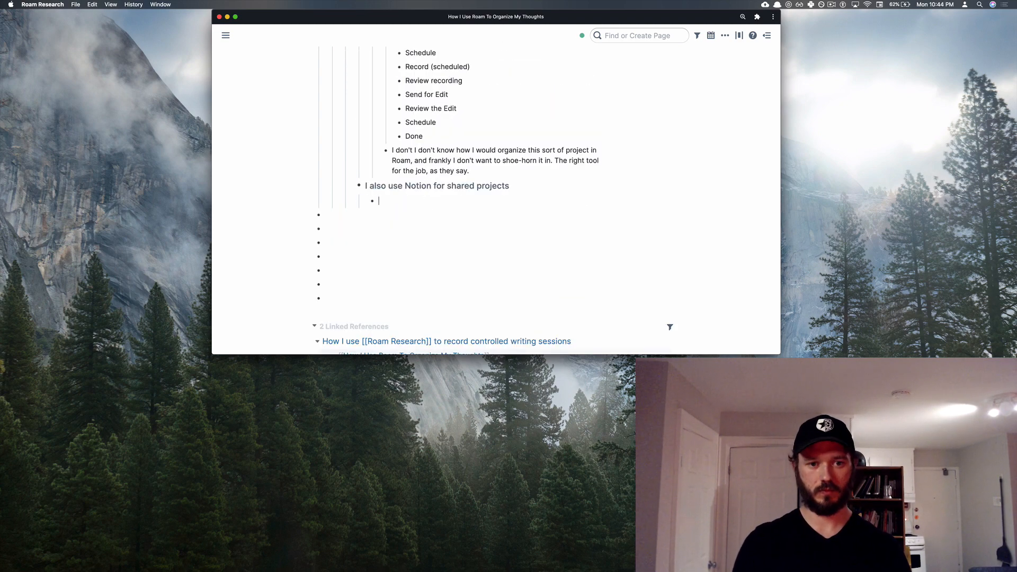
{"action": "type", "text": "Roam sucks at sharing notes with other people. If you try to share any link,"}
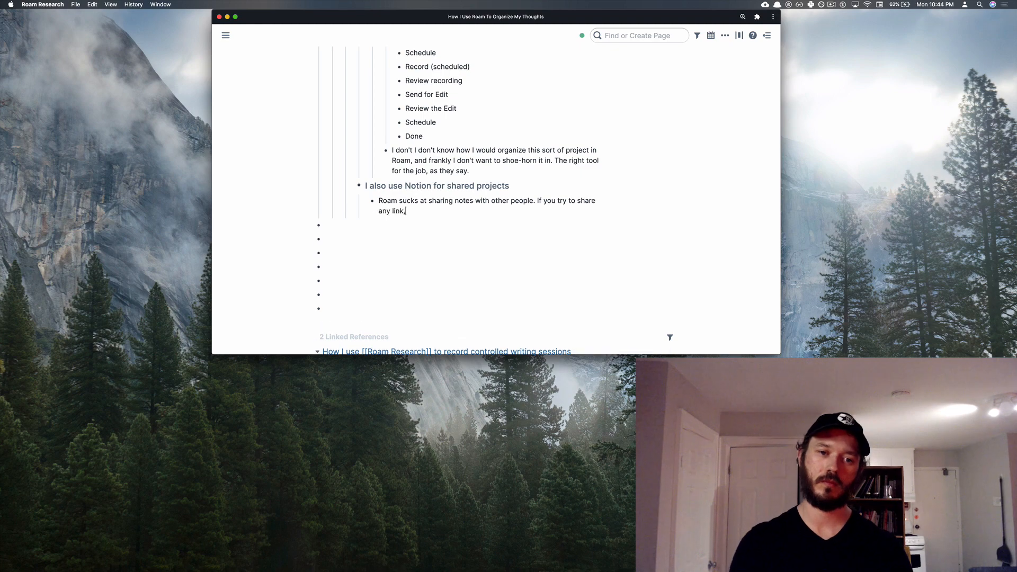
{"action": "type", "text": " it effectively allows someone to query your entire graph. For"}
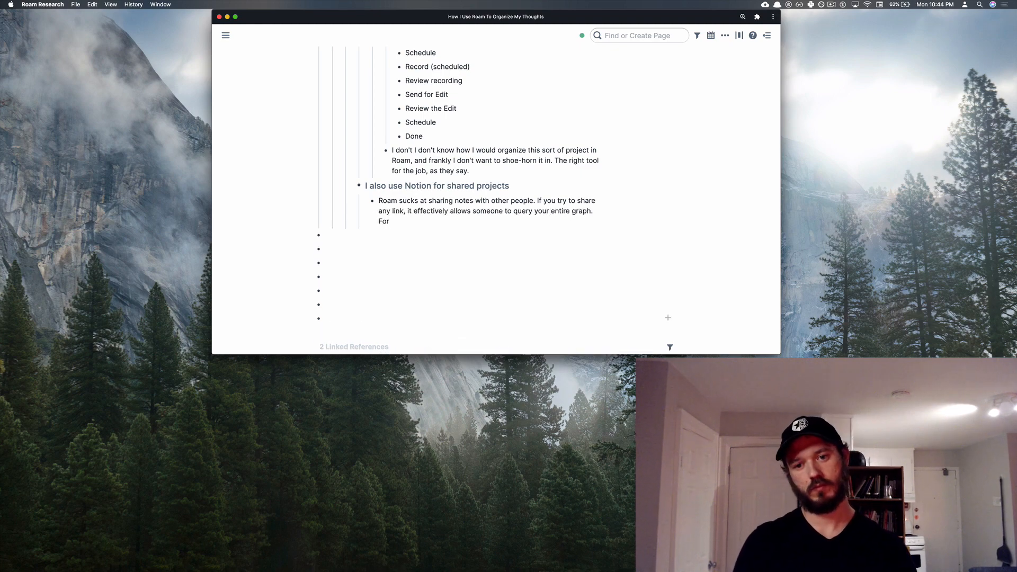
{"action": "type", "text": " my purposes, since"}
{"action": "key", "text": "super+BackSpace"}
{"action": "type", "text": "This is a huge privacy conc"}
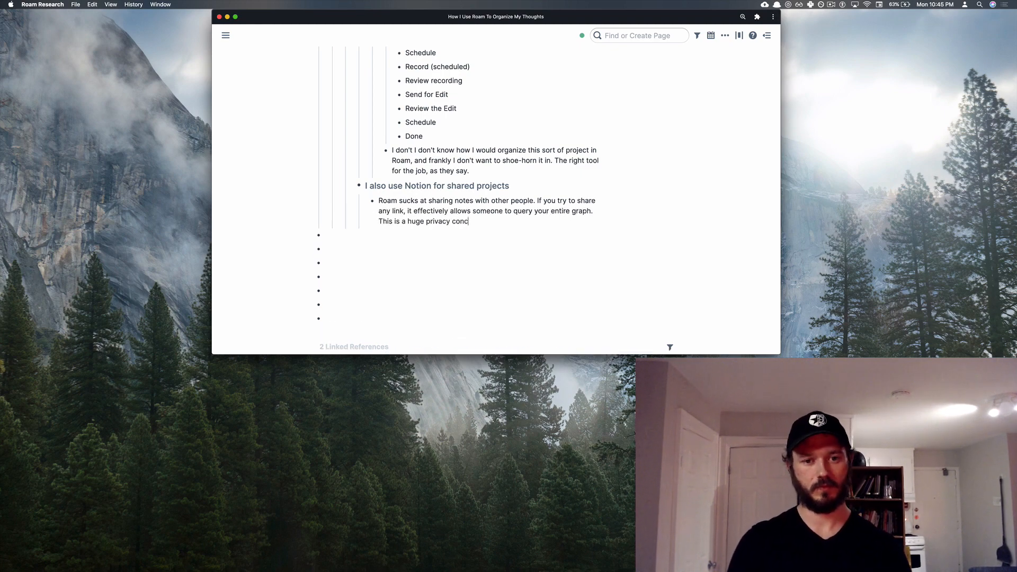
{"action": "type", "text": "ern, and so I think that everyone should always keep their graph entirely public."}
Add the block "So, when planning projects I typically use Notion." and a camping trip example about using Notion as a free collaborative database
{"action": "key", "text": "Return"}
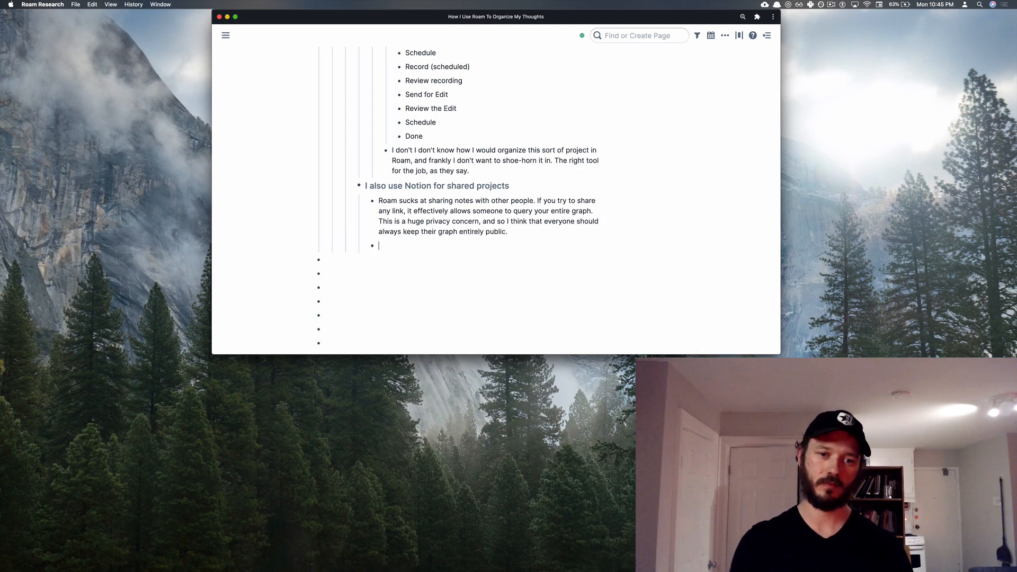
{"action": "type", "text": "So, when planning projects I typically use n"}
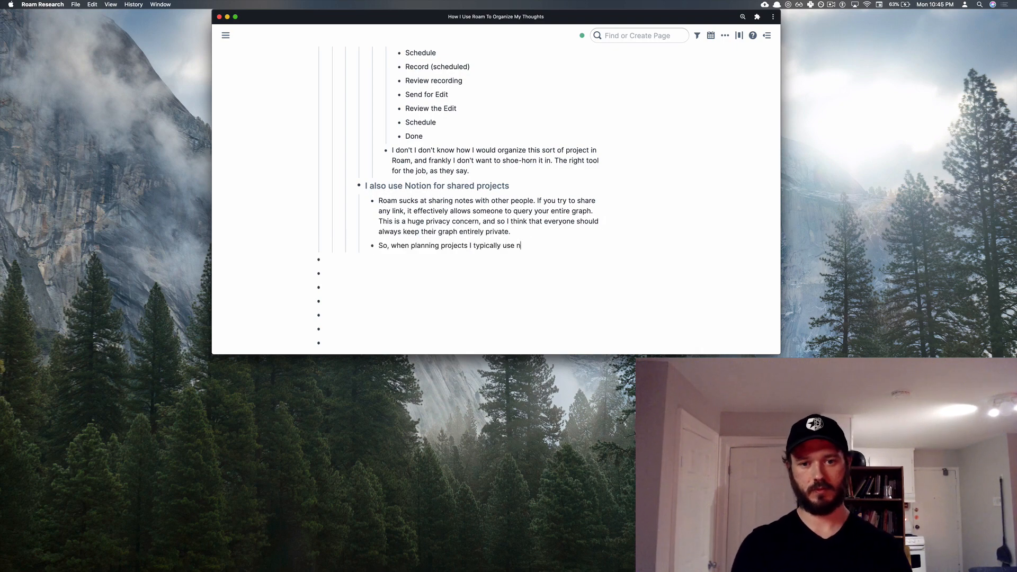
{"action": "type", "text": "For example, right now I am planning a camping trip, and I "}
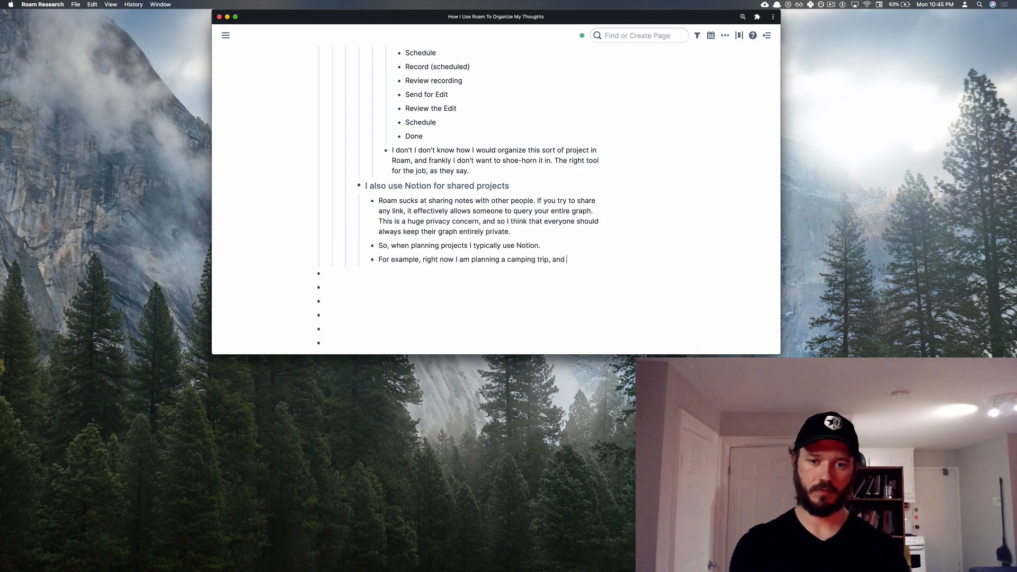
{"action": "type", "text": "want to share that with others. I use Notion as a f"}
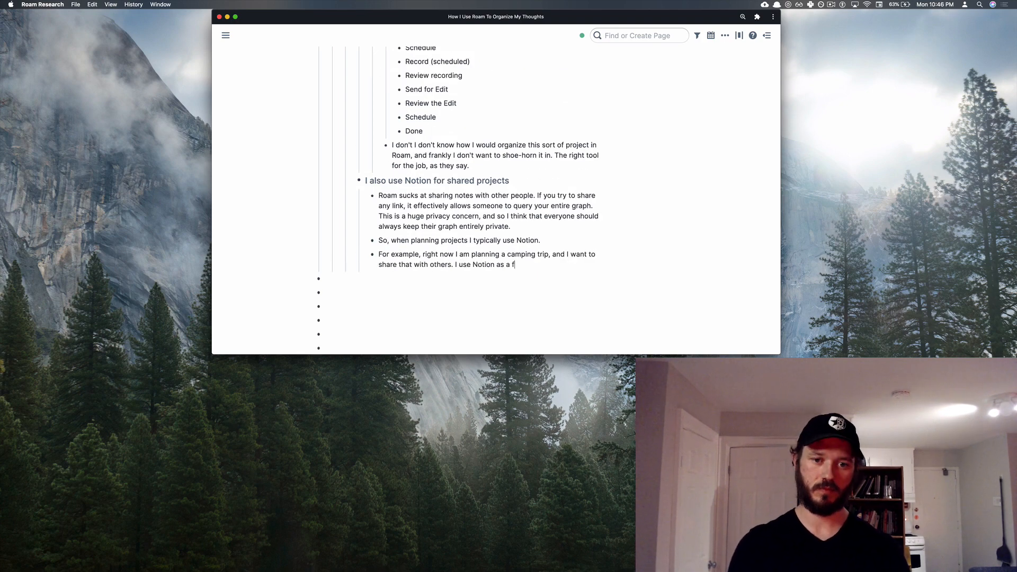
{"action": "type", "text": "ree collaborative database."}
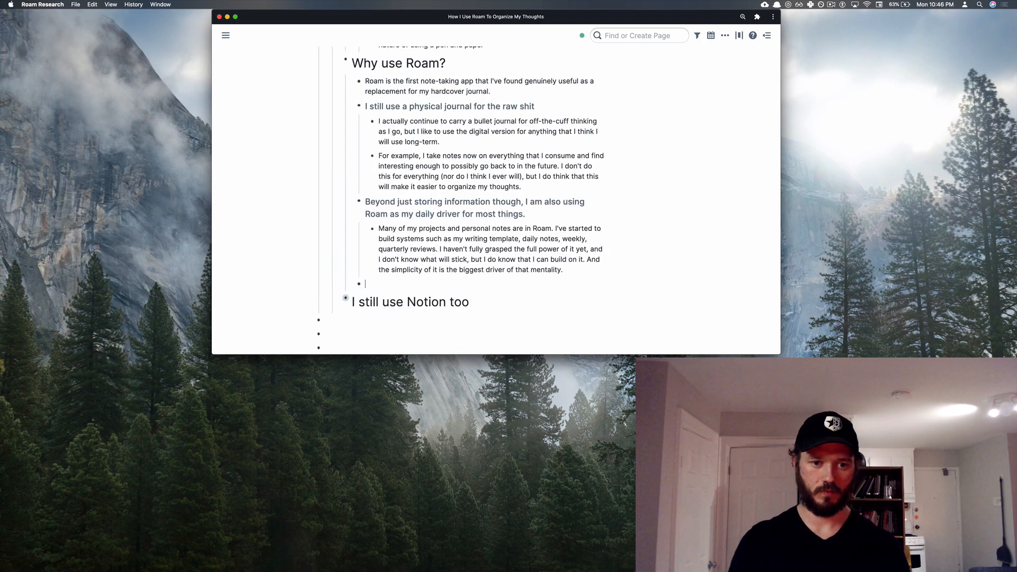
Add the level-2 heading "Building systems with Roam" as the last item nested under "Why use Roam?"
{"action": "key", "text": "shift+Tab"}
{"action": "key", "text": "super+alt+1"}
{"action": "type", "text": "Building systems with Roam"}
{"action": "key", "text": "super+Left"}
{"action": "type", "text": "##"}
{"action": "key", "text": "super+z"}
{"action": "key", "text": "Tab"}
{"action": "key", "text": "super+alt+2"}
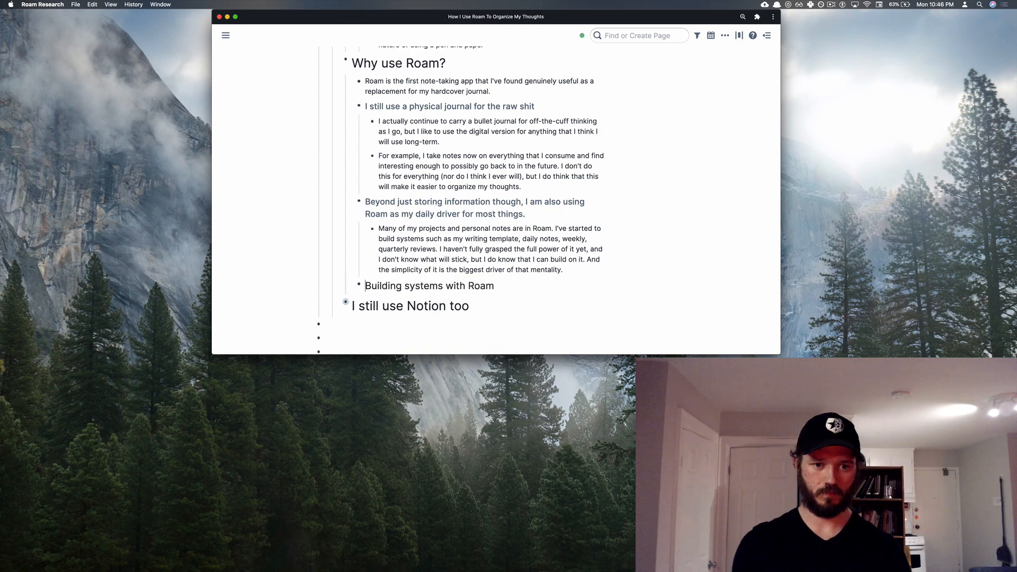
Nest the block "Roam Templates are incredibly simple, yet flexible and therefore powerful." under "Building systems with Roam"
{"action": "key", "text": "super+Right"}
{"action": "key", "text": "Return"}
{"action": "key", "text": "Tab"}
{"action": "type", "text": "Roam Templates are incredibly s"}
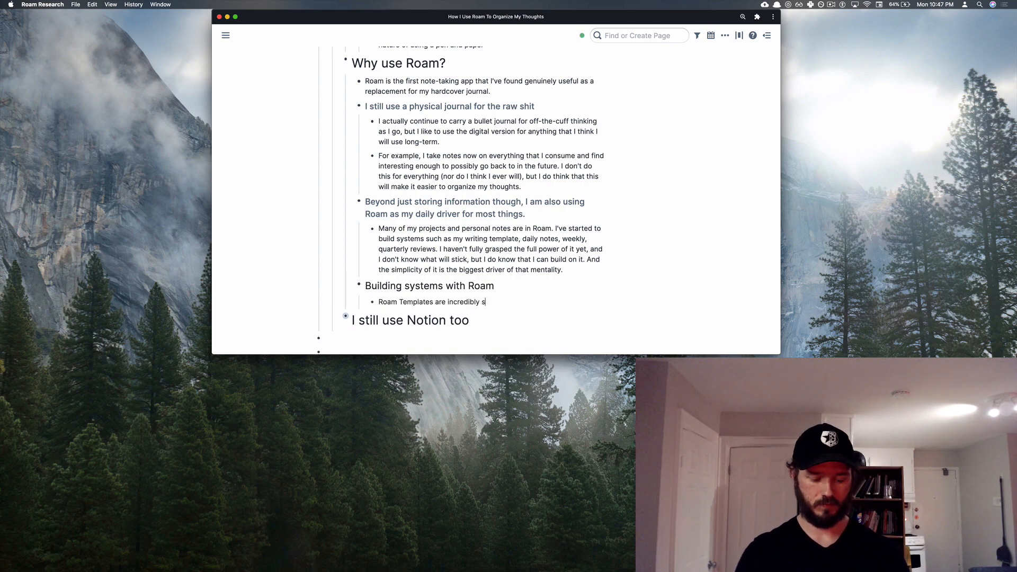
{"action": "type", "text": "imple, yet flexible and therefore powerful."}
Add the block "Already, I have a variety of templates that I use on a regular basis to make tasks easier and more consistent."
{"action": "key", "text": "Return"}
{"action": "type", "text": "Already, I have a v"}
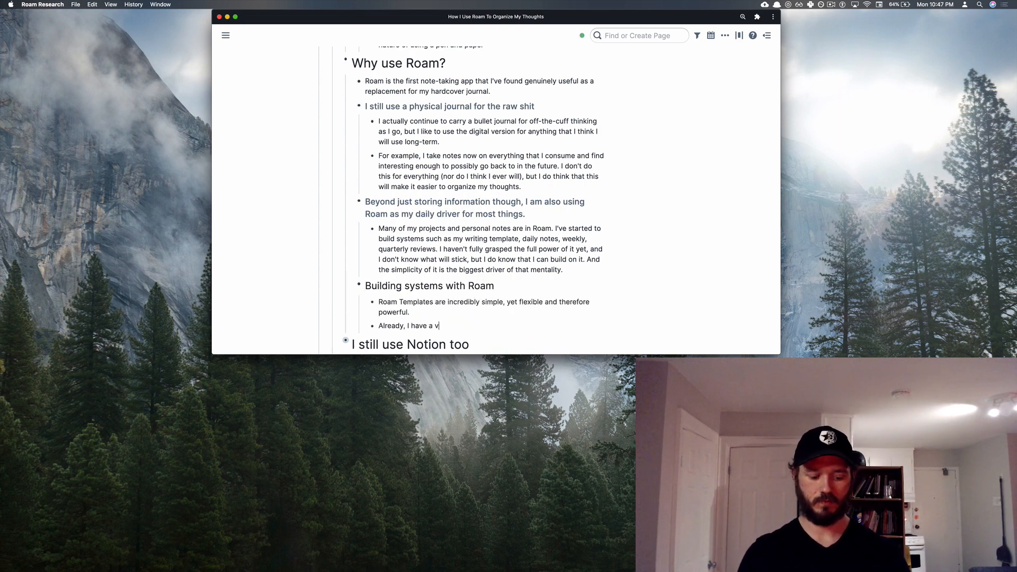
{"action": "type", "text": "ariety of templates that I use on a regular basis to make tasks easi"}
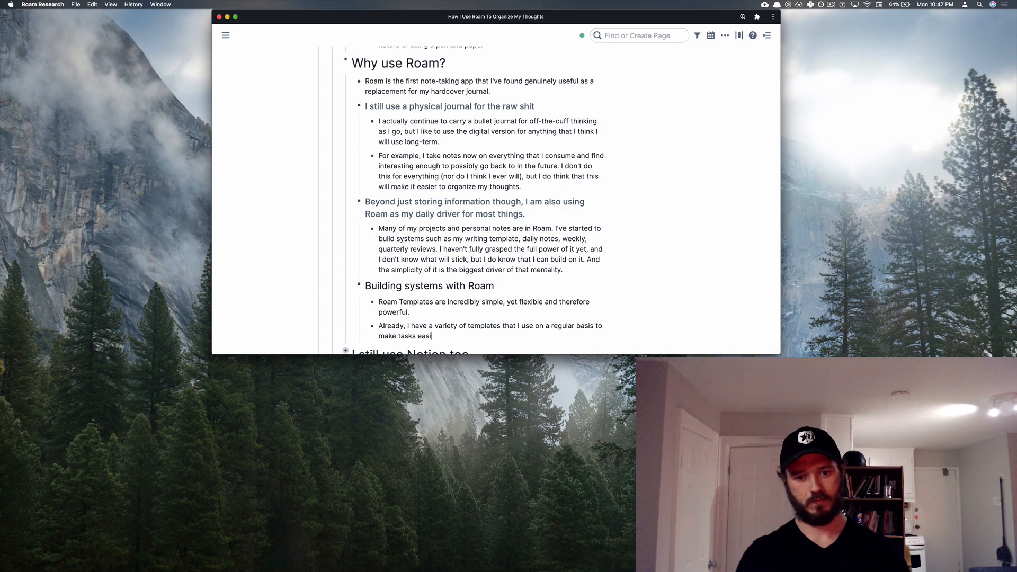
{"action": "type", "text": "er and more consistent."}
Add the level-2 heading "Using tags and titles to find information" at the level of "Building systems with Roam"
{"action": "key", "text": "Return"}
{"action": "key", "text": "shift+Tab"}
{"action": "type", "text": "Using tags and titles to fi"}
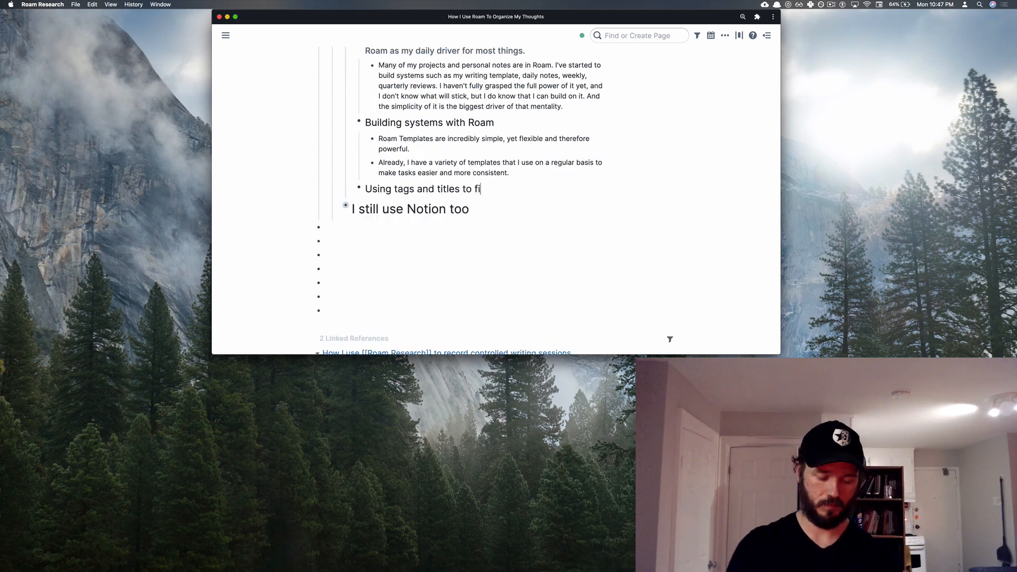
{"action": "type", "text": "nd information"}
Nest a block about not having fully learned querying for [[knowledge management system]] data retrieval, though the limited pieces used have been immensely powerful
{"action": "key", "text": "Return"}
{"action": "key", "text": "Tab"}
{"action": "type", "text": "I still haven't fully learned the po"}
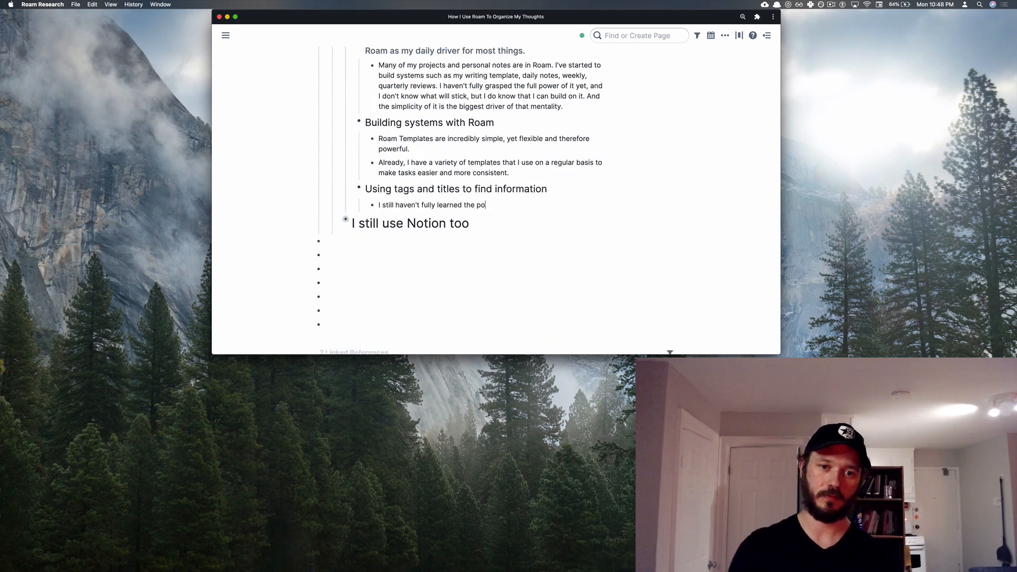
{"action": "type", "text": "wer of the querying system for [[knowledge management system]]"}
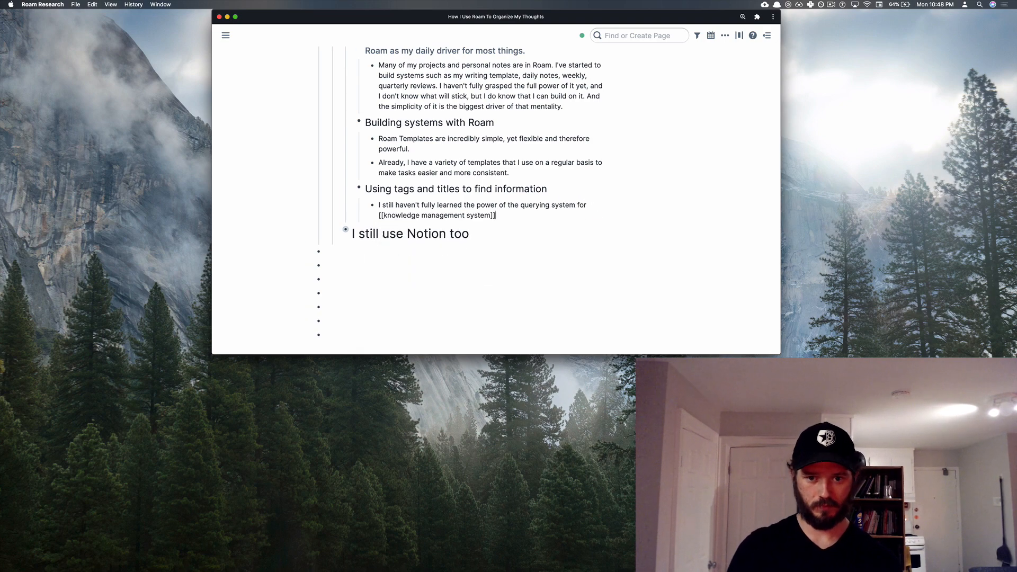
{"action": "type", "text": " data retrieval, but the limited pieces that I have used have been immensely powerful."}
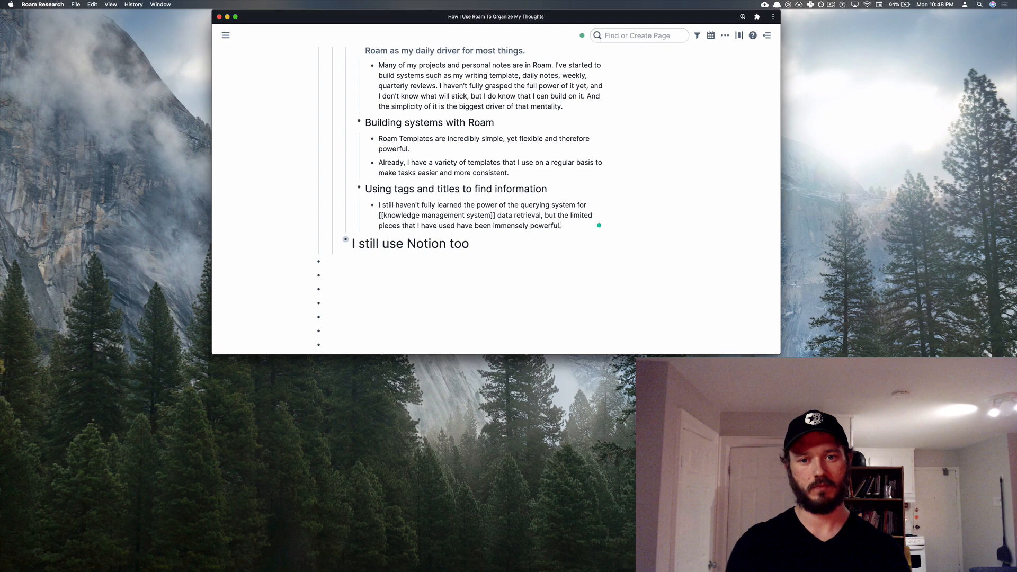
Add the block "Queries enable you to create reusable lists of information in templates" under "Using tags and titles to find information" and dismiss the Pomodoro notification
{"action": "key", "text": "Return"}
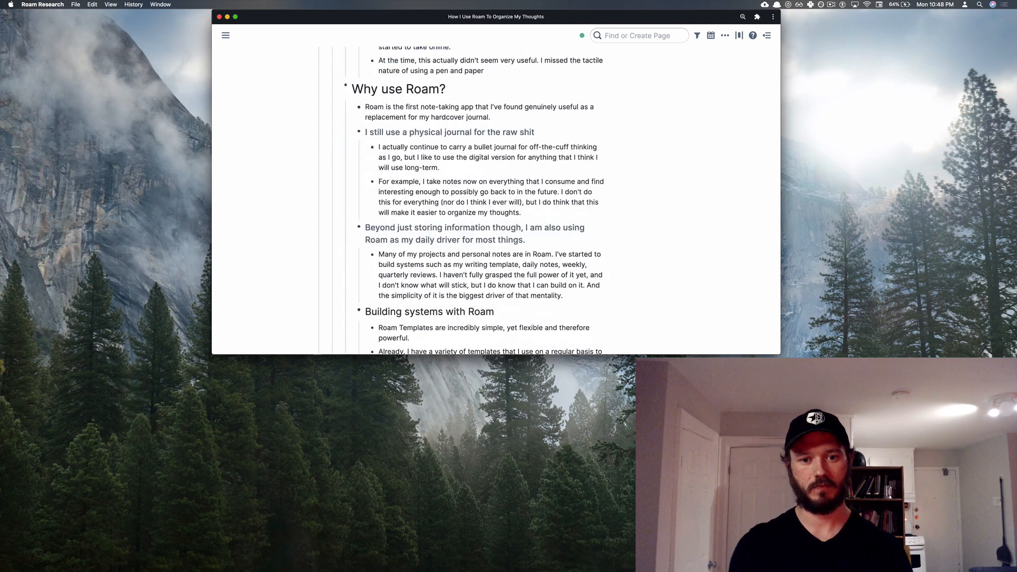
{"action": "type", "text": "Queries enable you to create reusable lists of inff"}
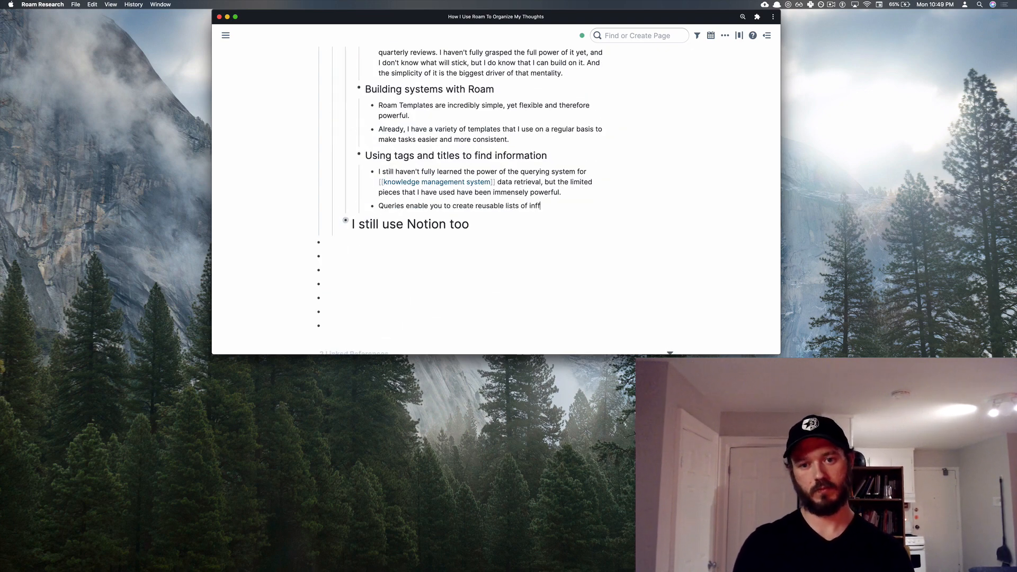
{"action": "key", "text": "BackSpace"}
{"action": "type", "text": "r"}
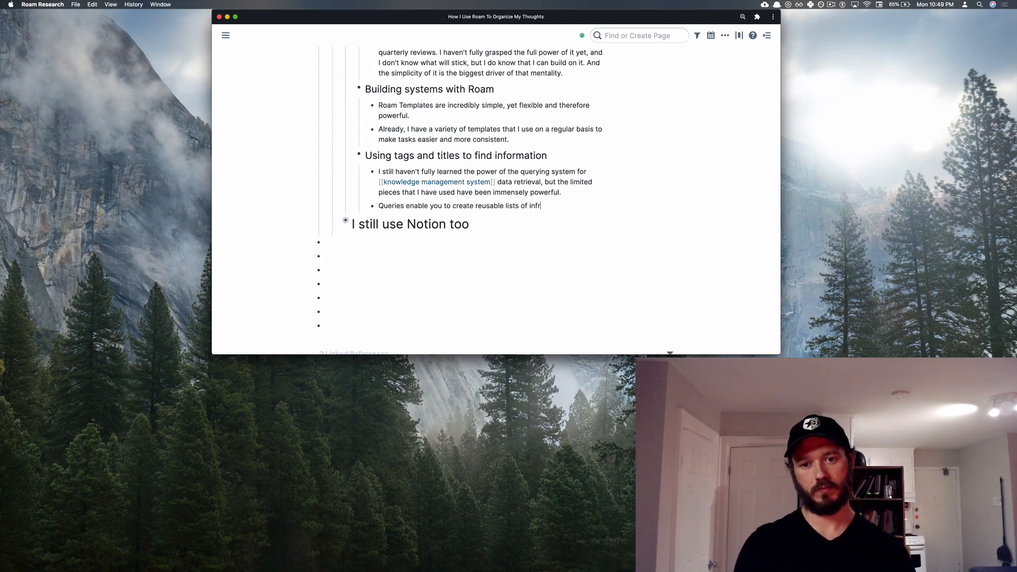
{"action": "key", "text": "BackSpace"}
{"action": "type", "text": "ormation"}
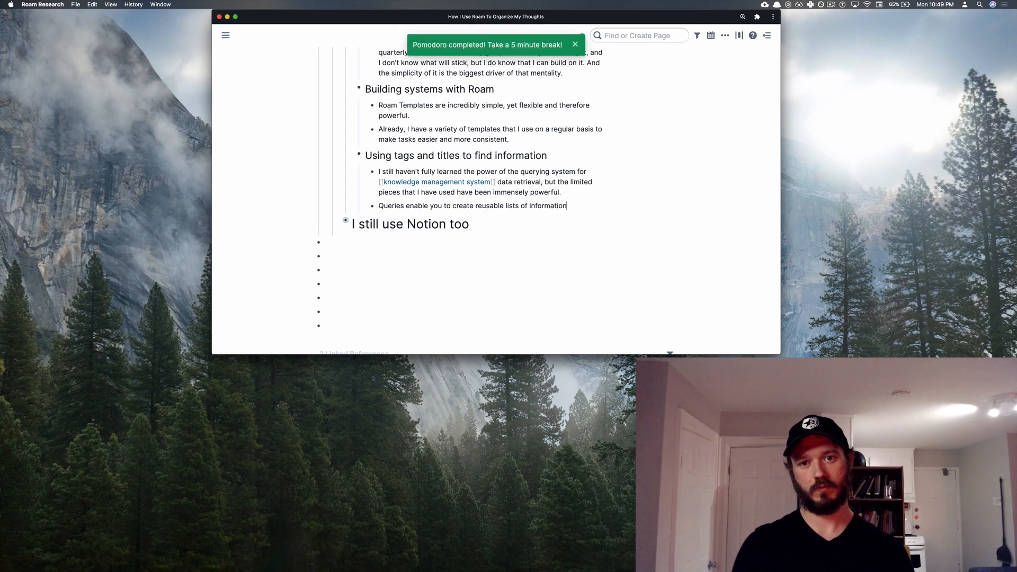
{"action": "type", "text": " in templates"}
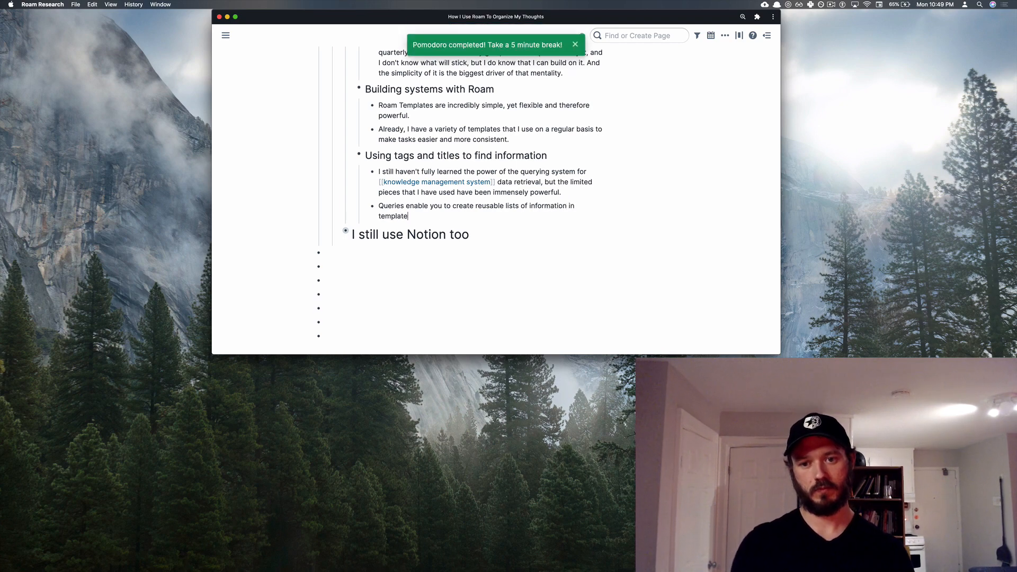
{"action": "left_click", "coordinate": [575, 44]}
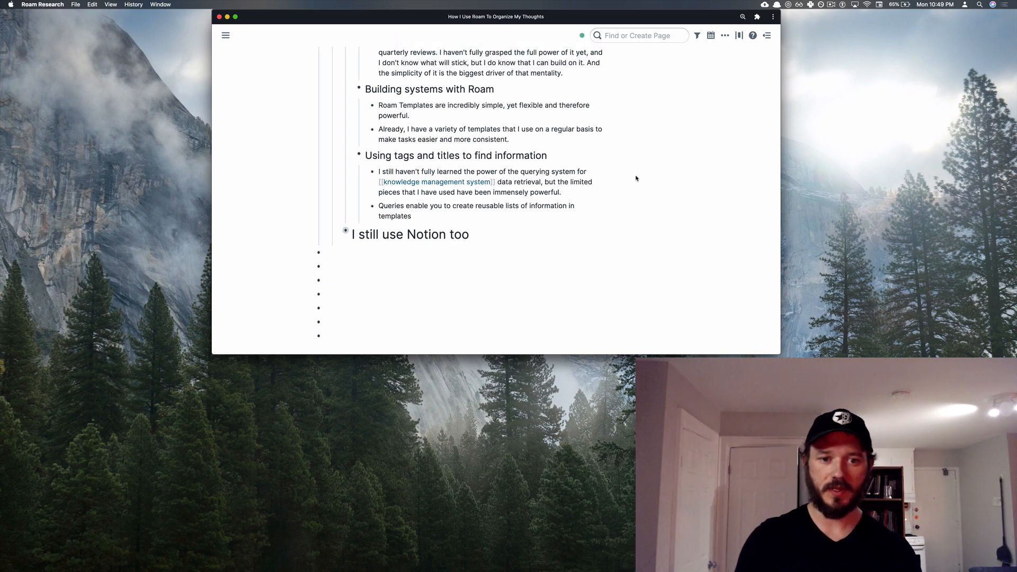
Collapse the "Why use Roam?" and "Going digital" headings in the free-form writing section
{"action": "scroll", "coordinate": [512, 229], "scroll_direction": "up", "scroll_amount": 15}
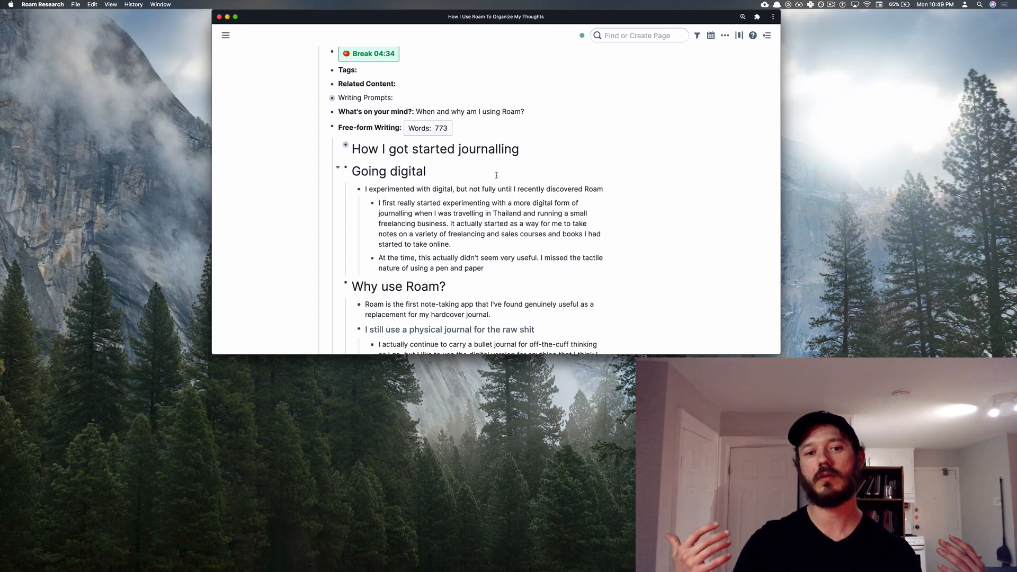
{"action": "scroll", "coordinate": [496, 175], "scroll_direction": "down", "scroll_amount": 2}
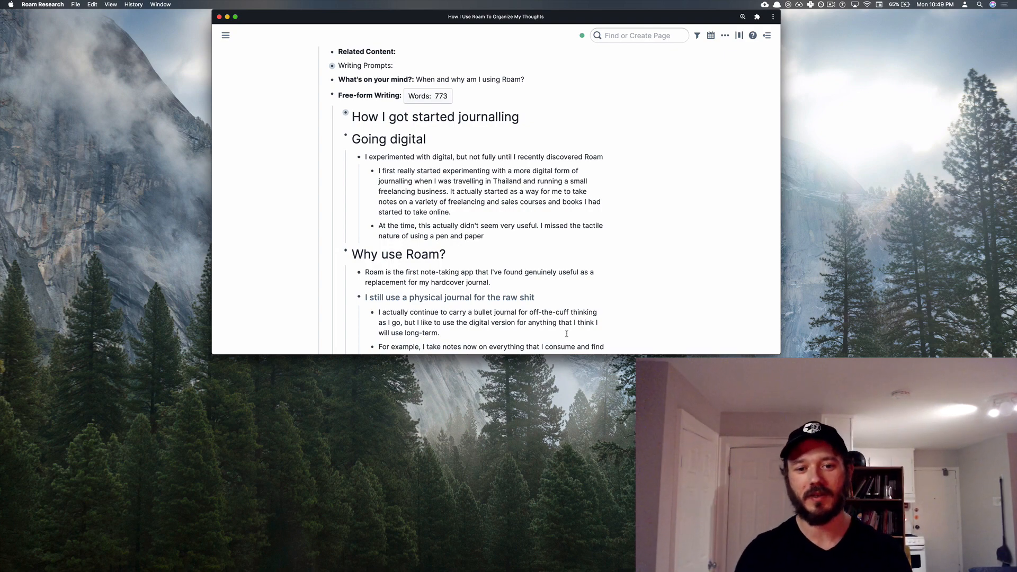
{"action": "scroll", "coordinate": [571, 333], "scroll_direction": "down", "scroll_amount": 2}
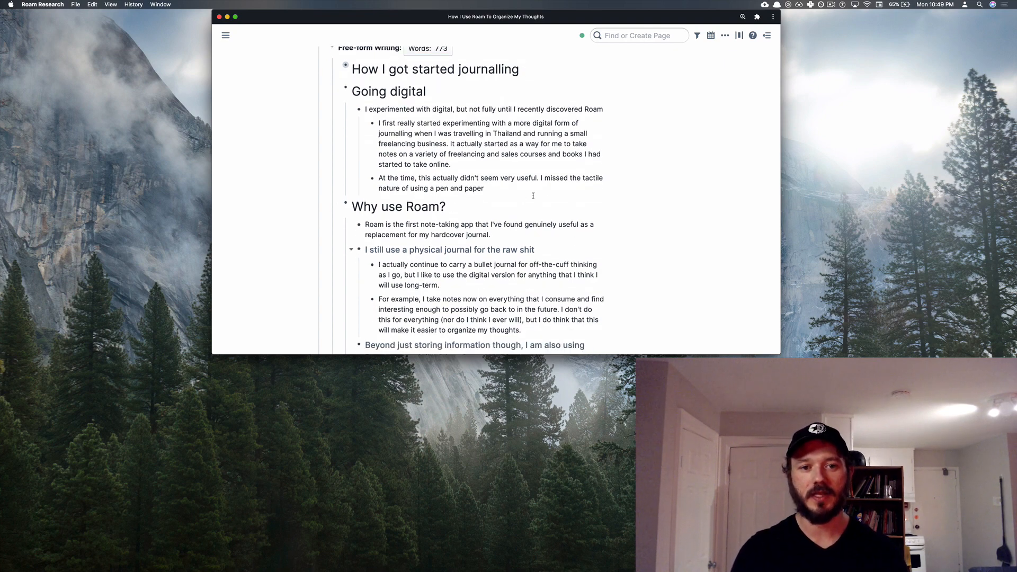
{"action": "scroll", "coordinate": [487, 212], "scroll_direction": "down", "scroll_amount": 5}
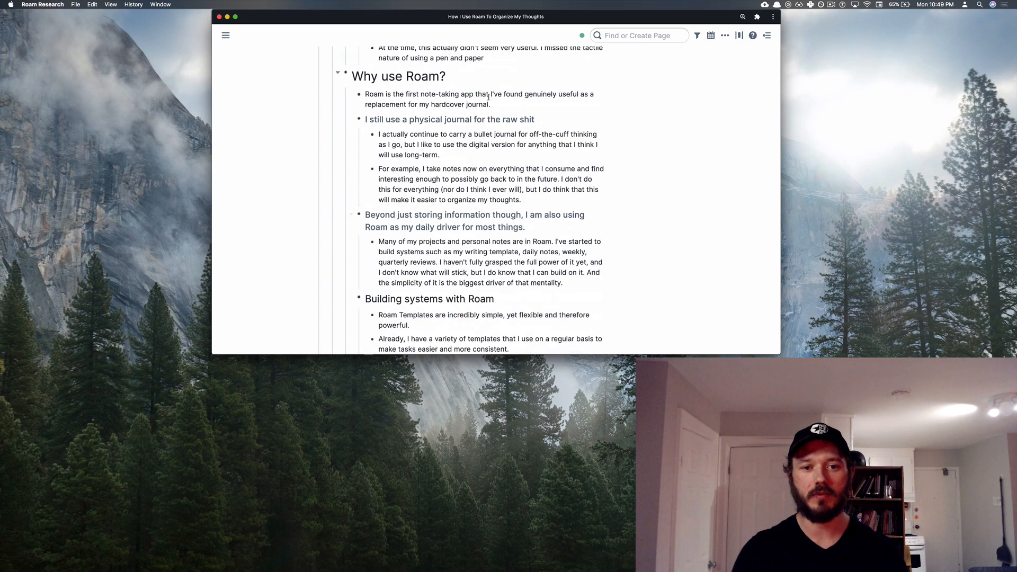
{"action": "left_click", "coordinate": [338, 73]}
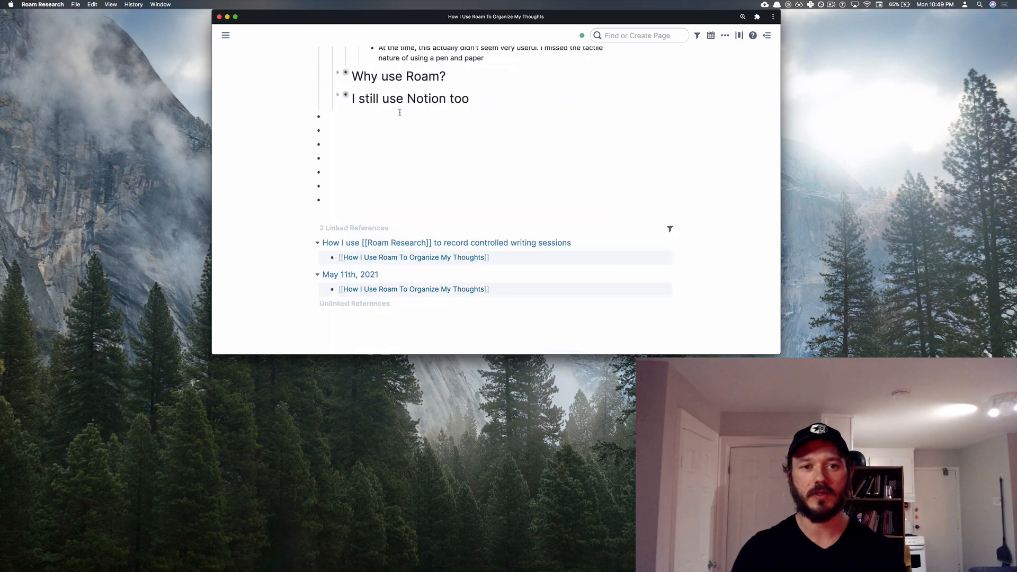
{"action": "scroll", "coordinate": [390, 106], "scroll_direction": "up", "scroll_amount": 1}
{"action": "scroll", "coordinate": [385, 104], "scroll_direction": "up", "scroll_amount": 5}
{"action": "left_click", "coordinate": [338, 107]}
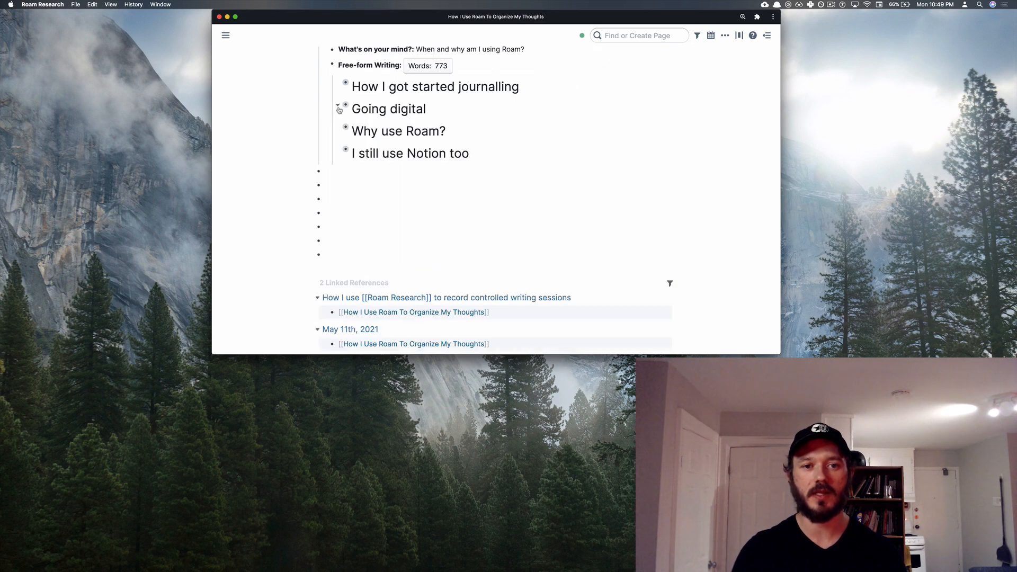
Expand the "I still use Notion too" heading to view its notes, collapse it again, and review the writing session's outline and word count
{"action": "left_click", "coordinate": [338, 151]}
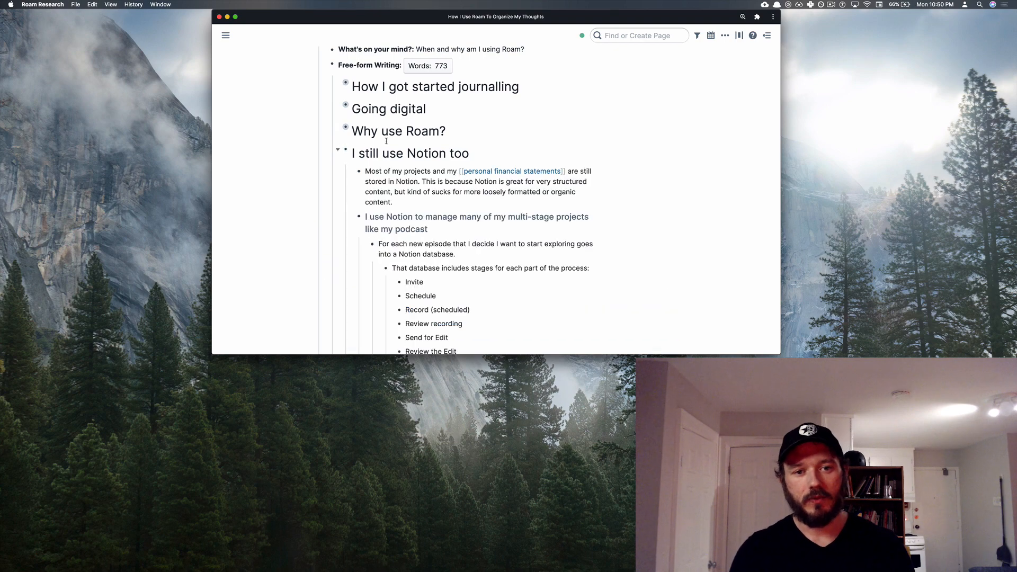
{"action": "left_click", "coordinate": [339, 151]}
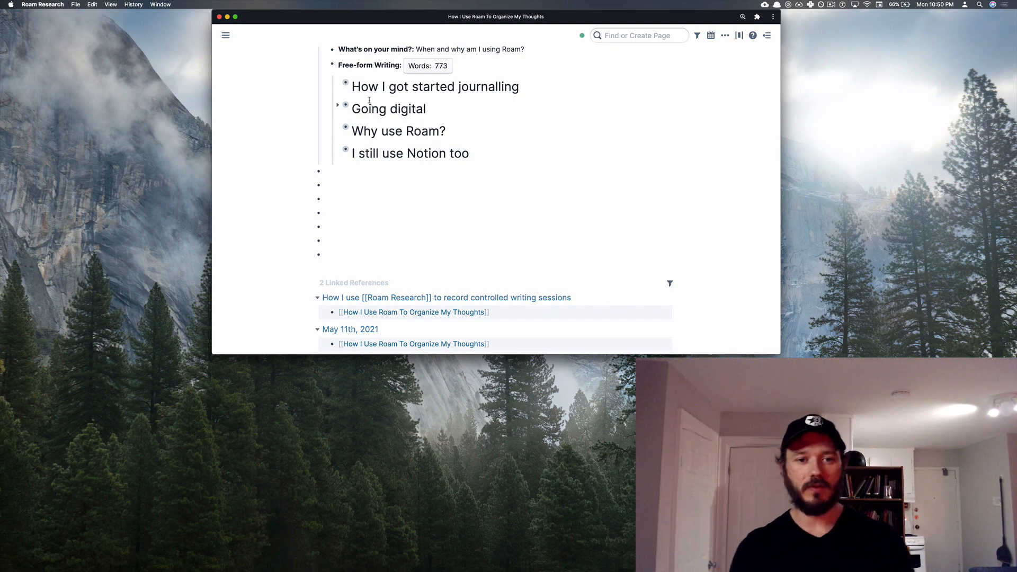
{"action": "scroll", "coordinate": [430, 134], "scroll_direction": "up", "scroll_amount": 3}
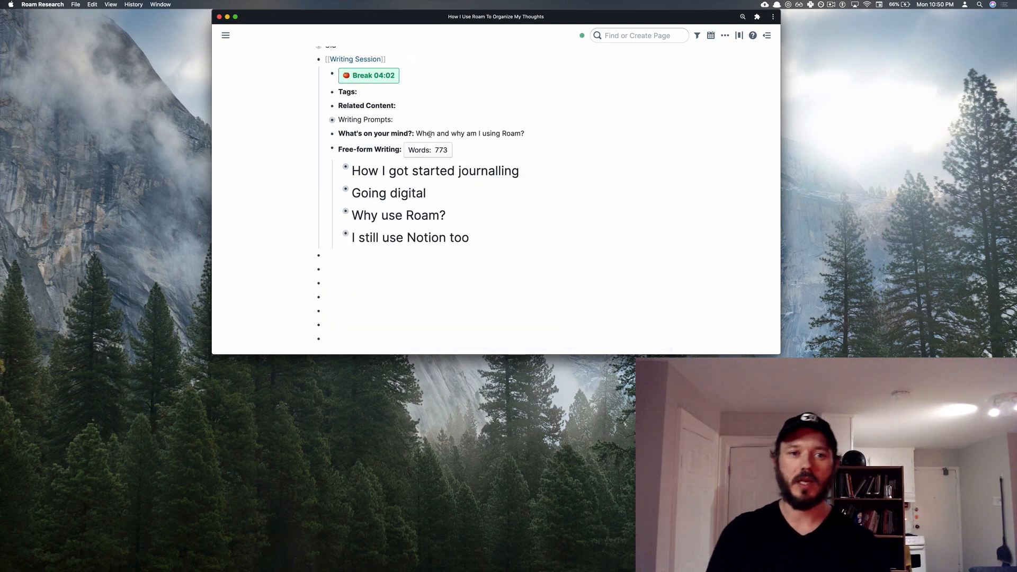
{"action": "scroll", "coordinate": [430, 134], "scroll_direction": "up", "scroll_amount": 1}
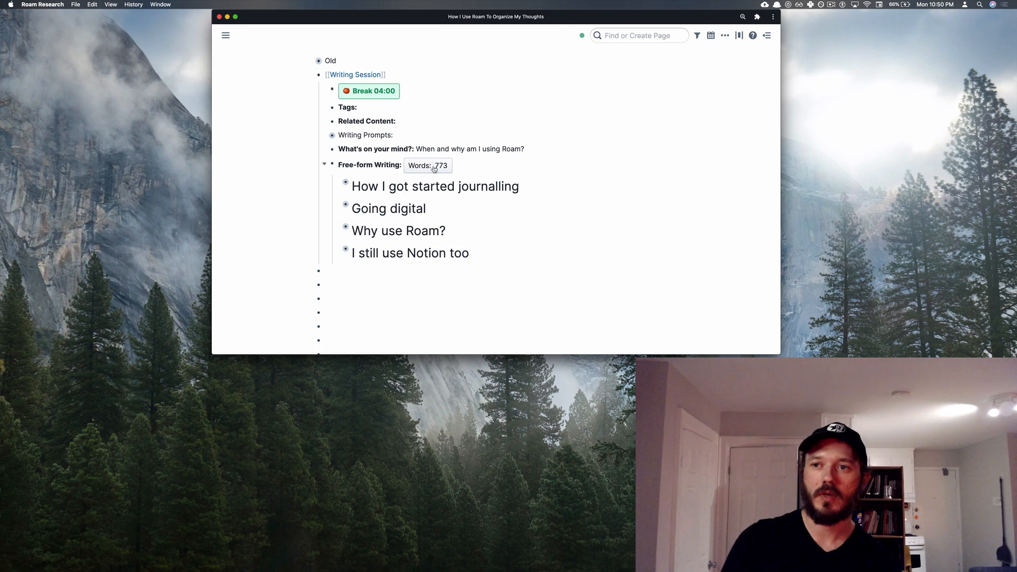